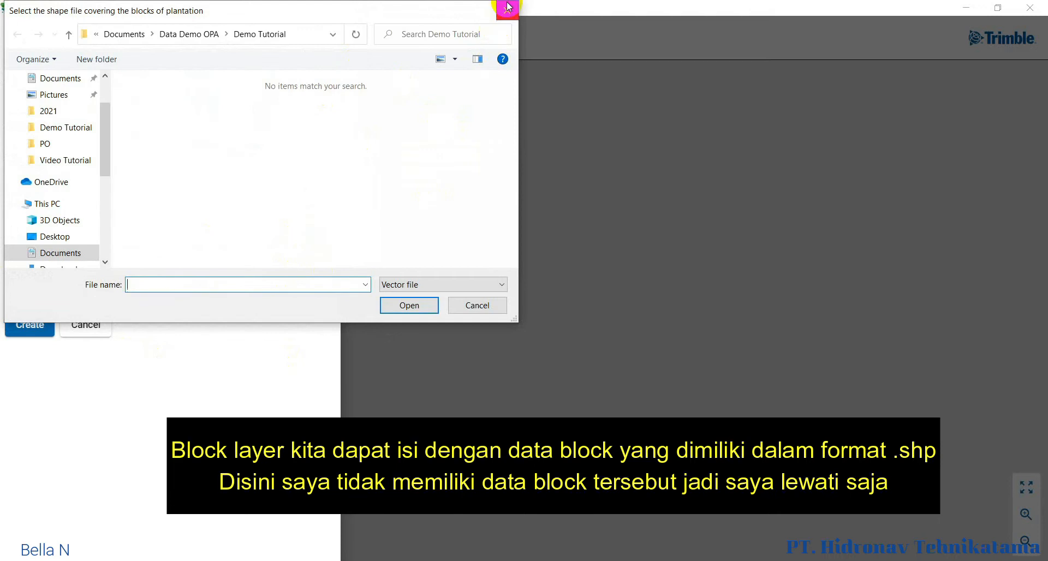
Create the project without a block layer file and open Project123.
{"action": "left_click", "coordinate": [39, 330]}
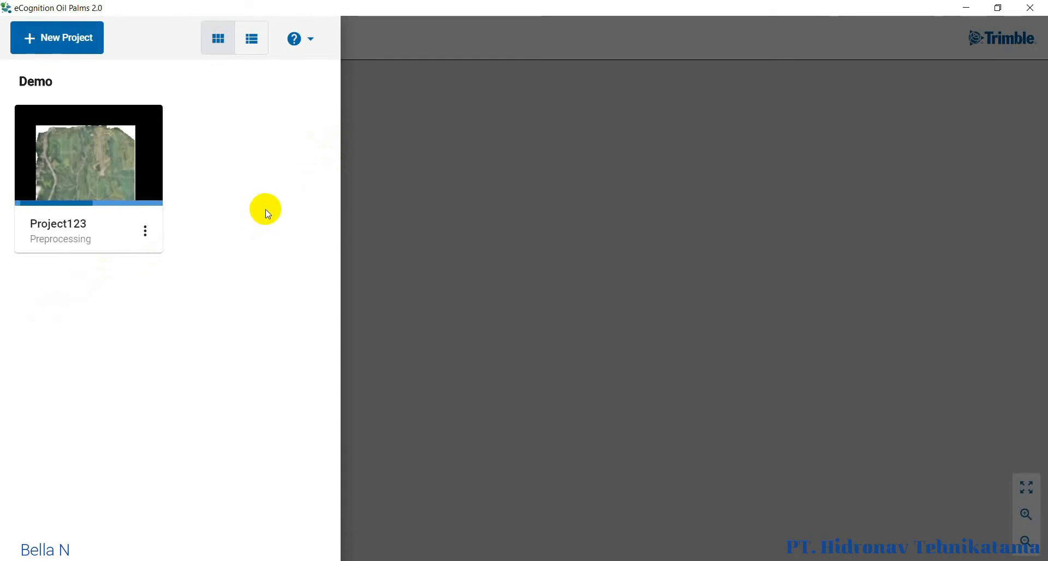
{"action": "left_click", "coordinate": [106, 171]}
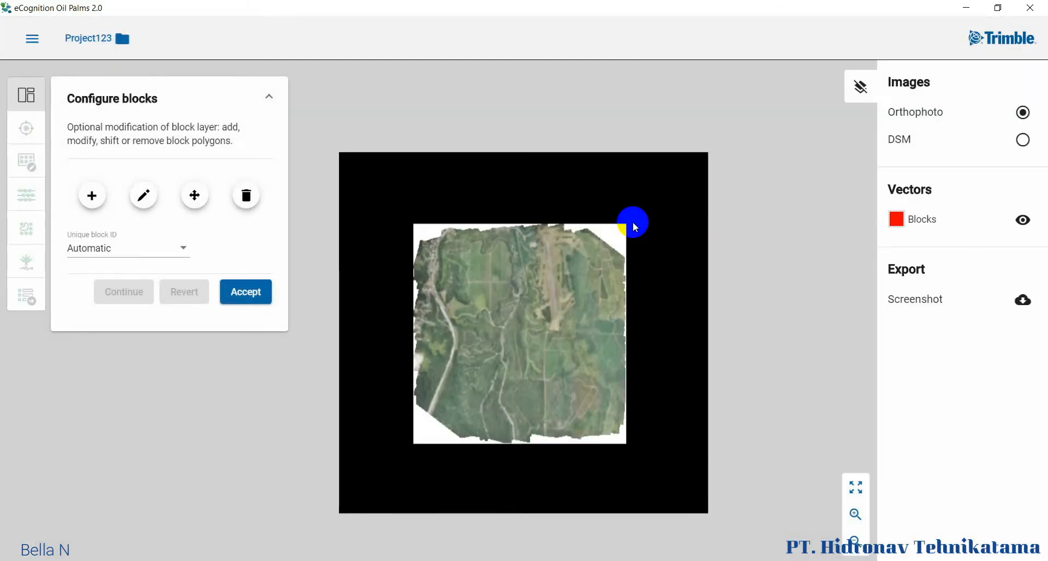
Examine the orthophoto's image detail in the palm area beside the village and road.
{"action": "scroll", "coordinate": [439, 286], "scroll_direction": "up", "scroll_amount": 6}
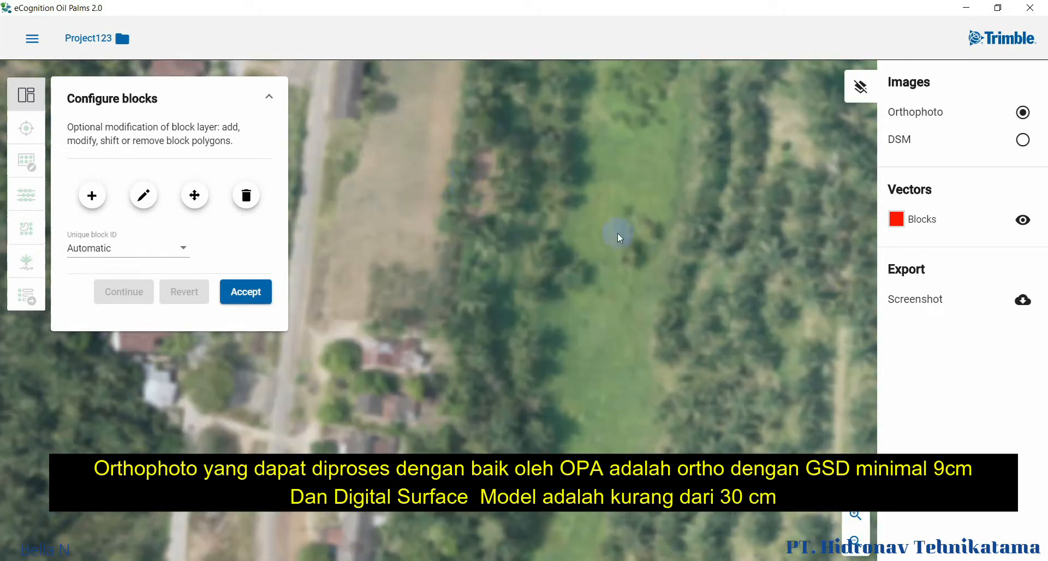
{"action": "left_click_drag", "start_coordinate": [689, 404], "coordinate": [568, 262]}
{"action": "left_click_drag", "start_coordinate": [651, 388], "coordinate": [650, 241]}
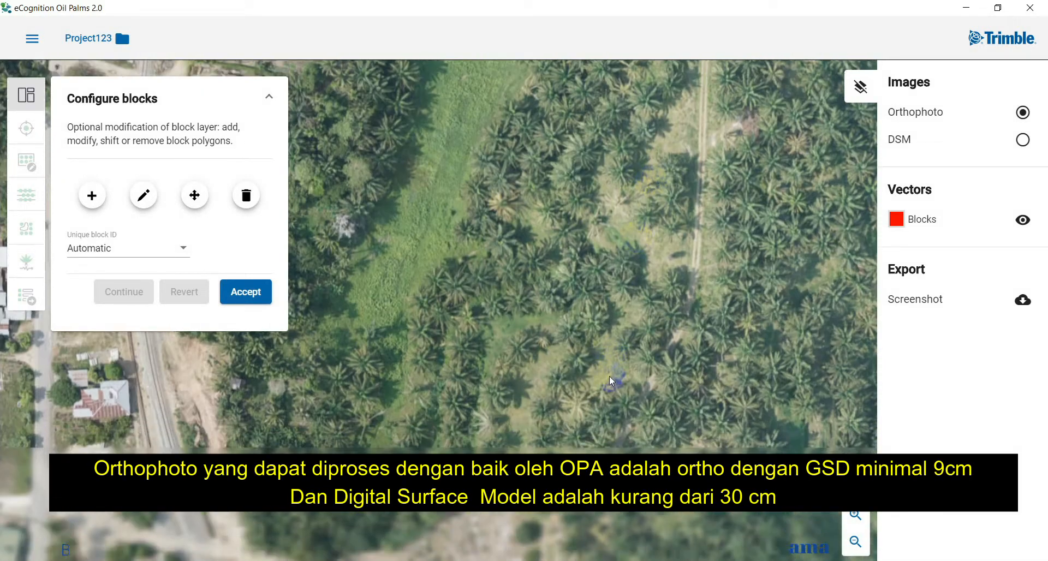
{"action": "left_click_drag", "start_coordinate": [609, 375], "coordinate": [625, 248]}
{"action": "scroll", "coordinate": [625, 248], "scroll_direction": "down", "scroll_amount": 5}
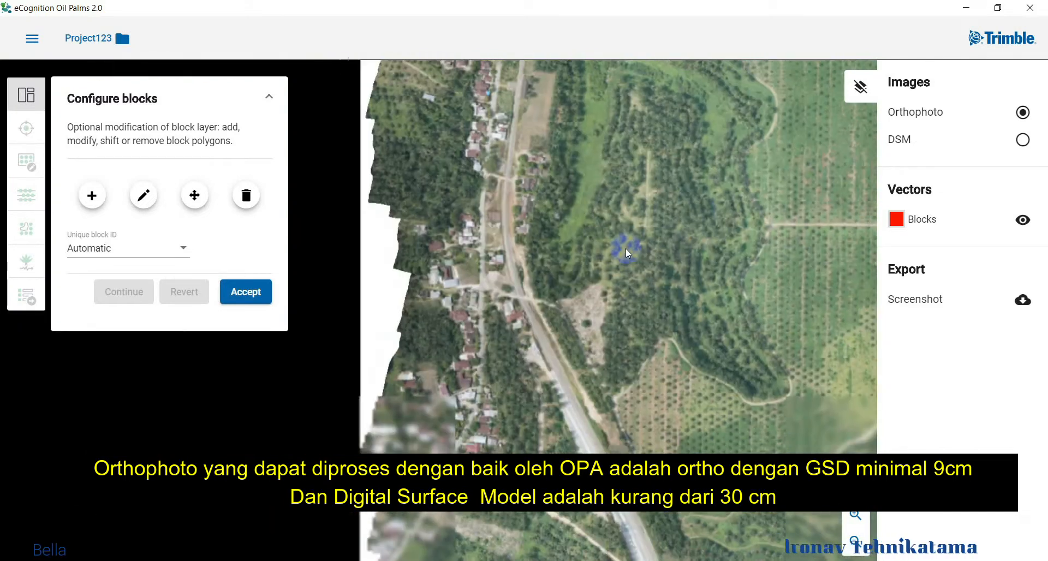
{"action": "scroll", "coordinate": [560, 249], "scroll_direction": "down", "scroll_amount": 3}
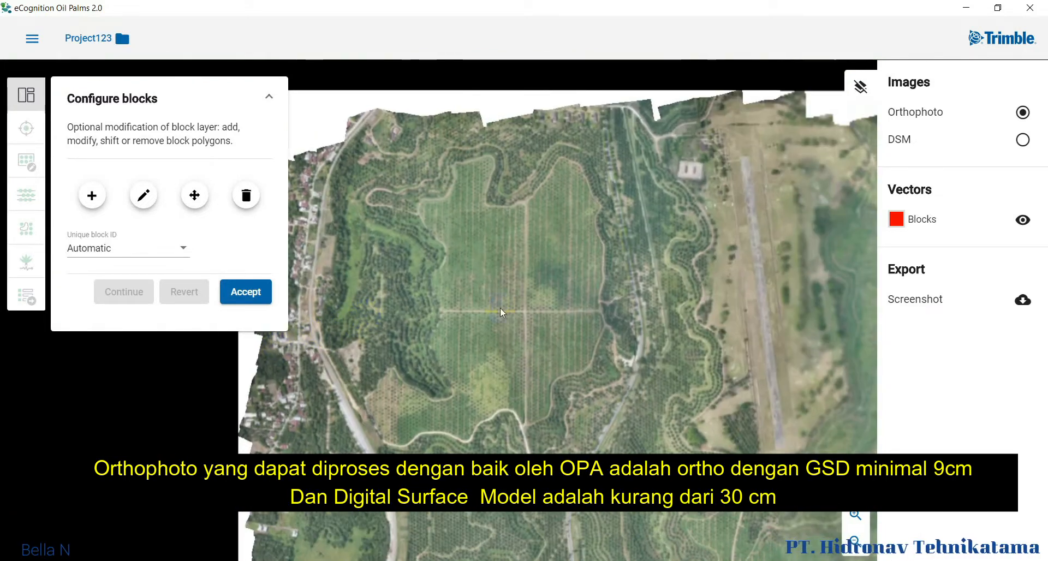
Inspect the rows of young palms in the rectangular plantation on the orthophoto up close.
{"action": "scroll", "coordinate": [578, 371], "scroll_direction": "up", "scroll_amount": 3}
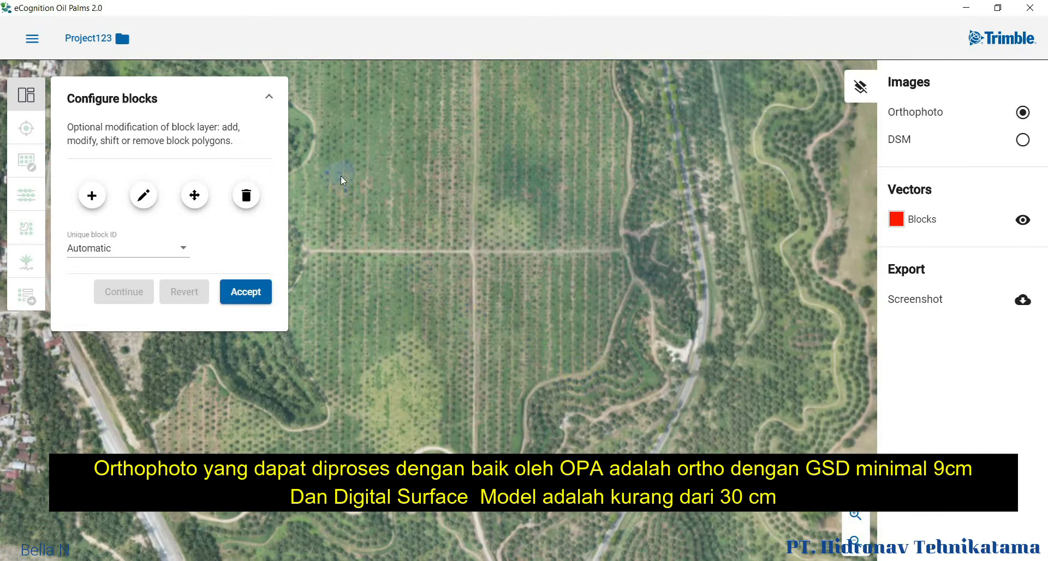
{"action": "scroll", "coordinate": [415, 175], "scroll_direction": "up", "scroll_amount": 5}
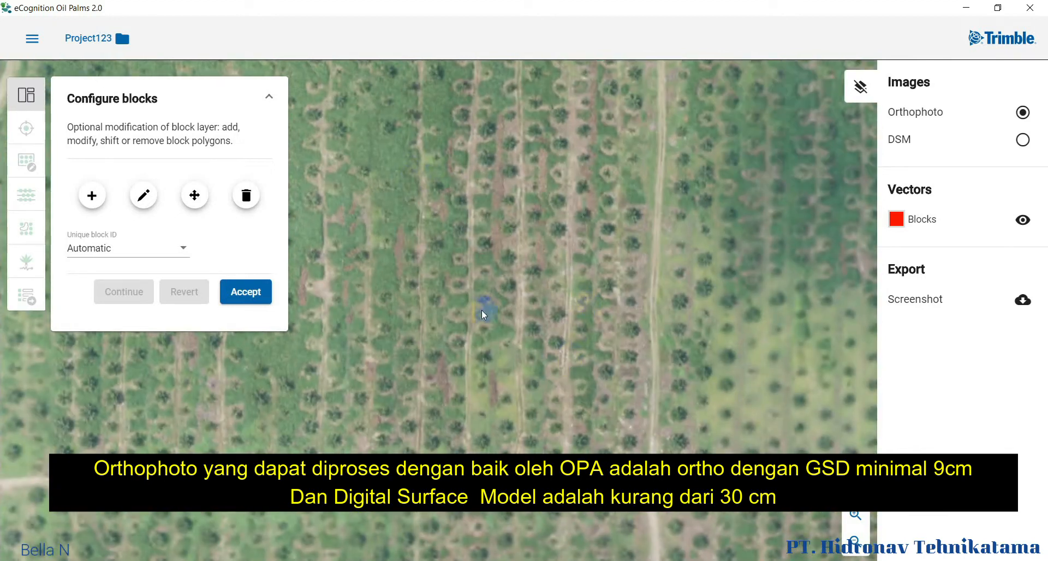
{"action": "scroll", "coordinate": [477, 299], "scroll_direction": "up", "scroll_amount": 2}
{"action": "left_click_drag", "start_coordinate": [575, 422], "coordinate": [571, 218]}
{"action": "left_click_drag", "start_coordinate": [566, 370], "coordinate": [584, 166]}
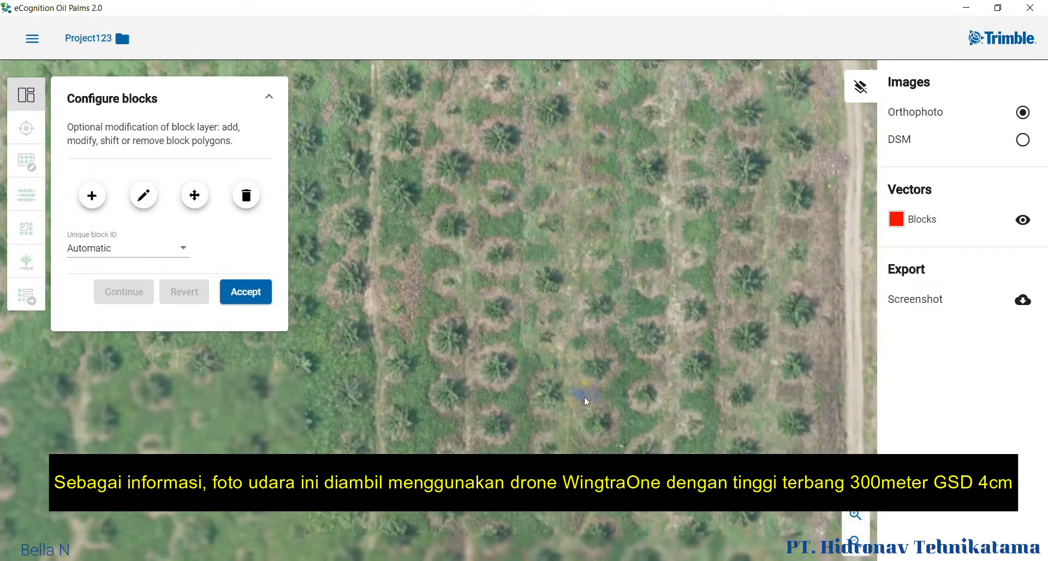
{"action": "left_click_drag", "start_coordinate": [584, 398], "coordinate": [425, 234]}
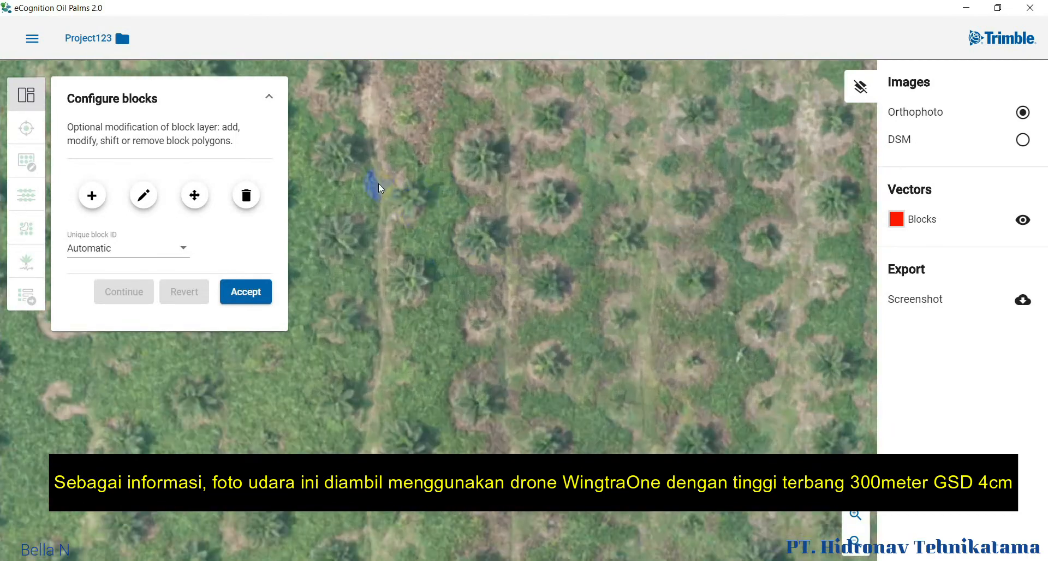
{"action": "scroll", "coordinate": [379, 183], "scroll_direction": "up", "scroll_amount": 3}
{"action": "scroll", "coordinate": [487, 208], "scroll_direction": "down", "scroll_amount": 5}
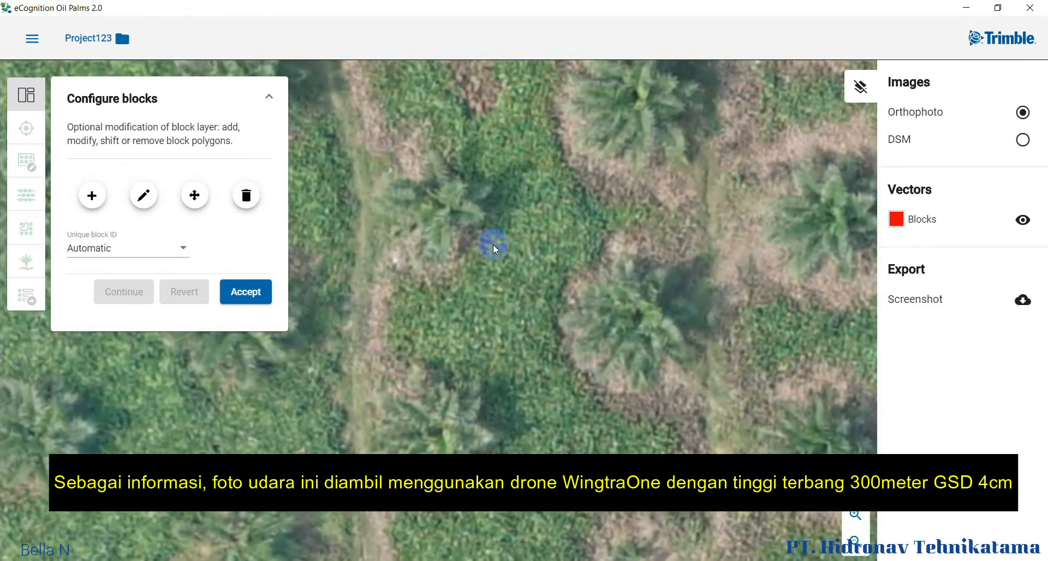
{"action": "scroll", "coordinate": [494, 246], "scroll_direction": "down", "scroll_amount": 10}
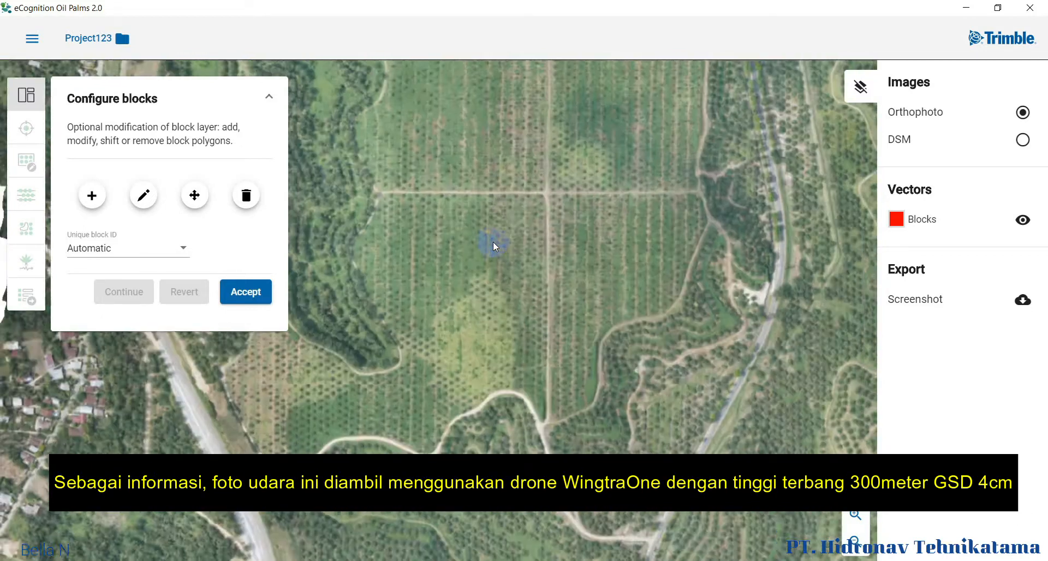
Examine the airstrip and the palms along the winding paths beside it on the orthophoto.
{"action": "scroll", "coordinate": [620, 188], "scroll_direction": "up", "scroll_amount": 8}
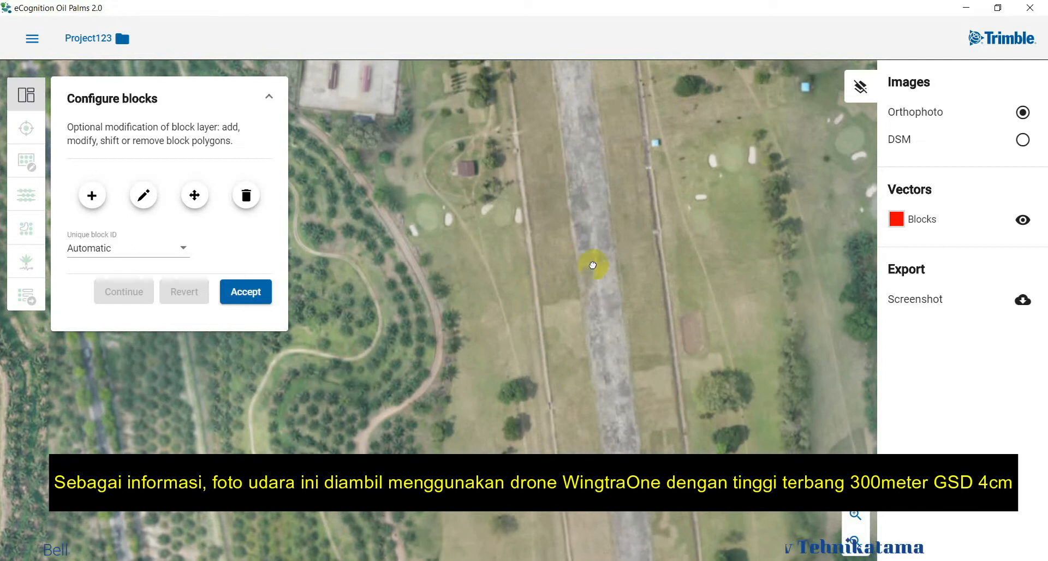
{"action": "left_click_drag", "start_coordinate": [592, 264], "coordinate": [758, 205]}
{"action": "scroll", "coordinate": [445, 241], "scroll_direction": "up", "scroll_amount": 3}
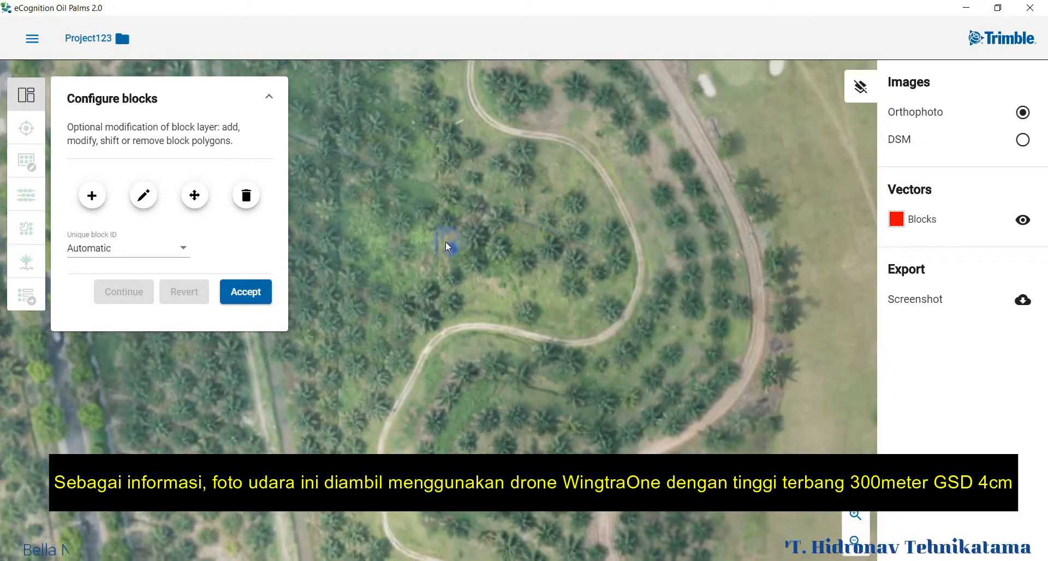
{"action": "scroll", "coordinate": [445, 242], "scroll_direction": "down", "scroll_amount": 5}
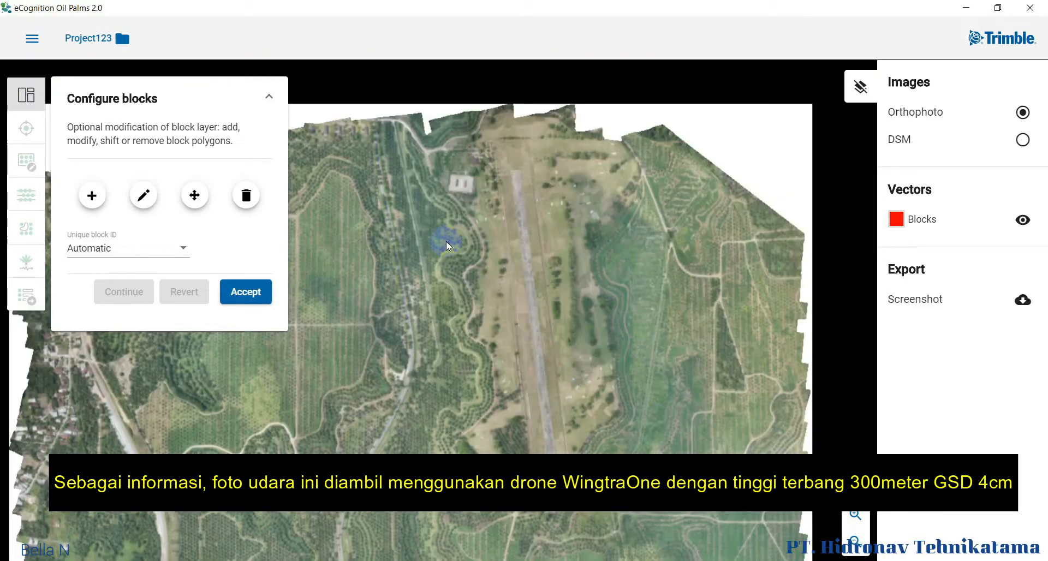
{"action": "scroll", "coordinate": [446, 242], "scroll_direction": "down", "scroll_amount": 2}
Inspect the dense mature palm crowns in the southern part of the orthophoto, ending on the full image extent.
{"action": "left_click_drag", "start_coordinate": [631, 417], "coordinate": [625, 185]}
{"action": "scroll", "coordinate": [418, 307], "scroll_direction": "up", "scroll_amount": 8}
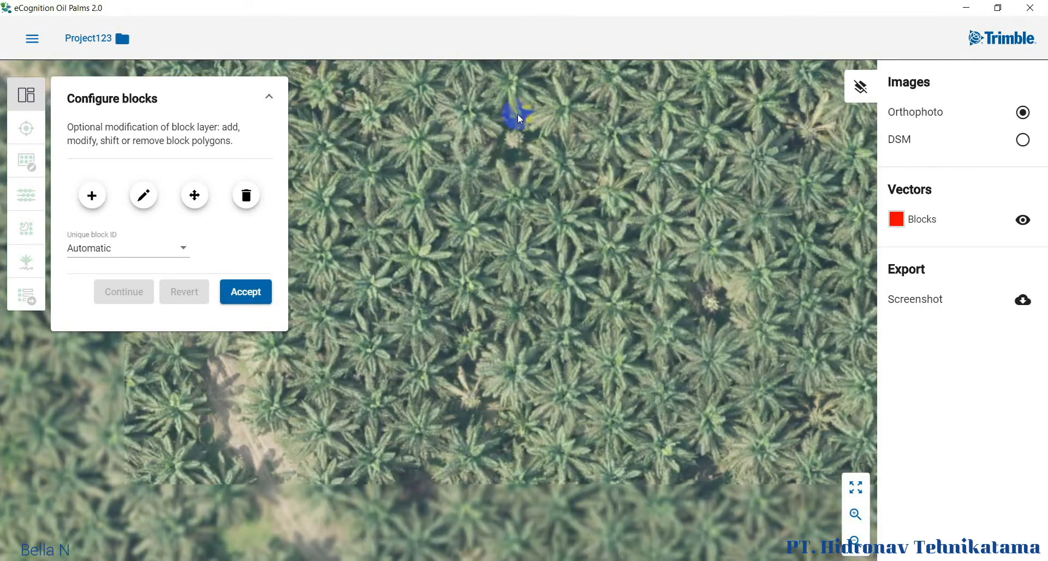
{"action": "scroll", "coordinate": [518, 116], "scroll_direction": "up", "scroll_amount": 2}
{"action": "left_click_drag", "start_coordinate": [377, 280], "coordinate": [533, 249]}
{"action": "left_click_drag", "start_coordinate": [406, 330], "coordinate": [662, 200]}
{"action": "left_click_drag", "start_coordinate": [464, 276], "coordinate": [784, 402]}
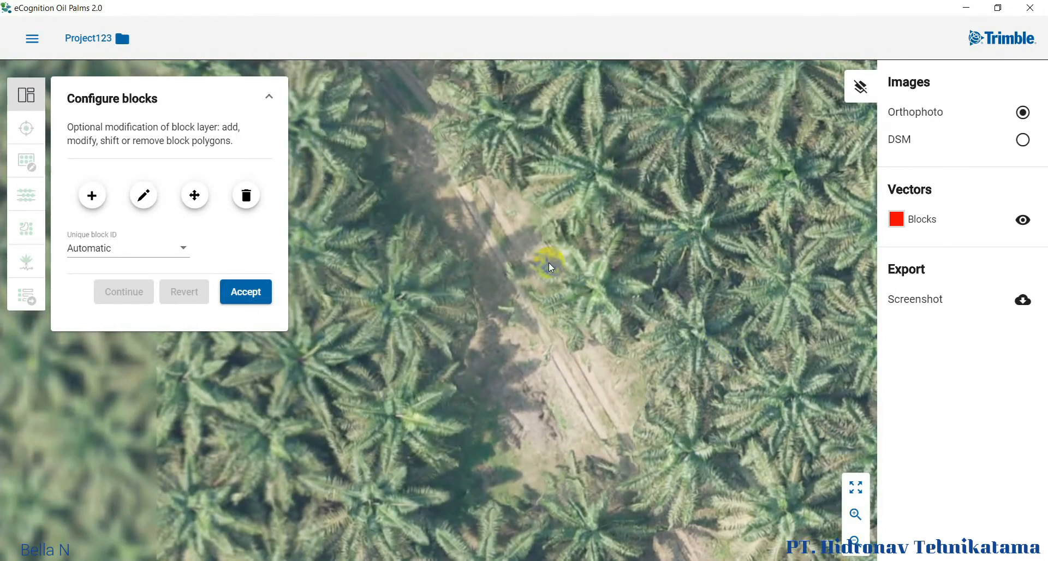
{"action": "scroll", "coordinate": [338, 327], "scroll_direction": "up", "scroll_amount": 2}
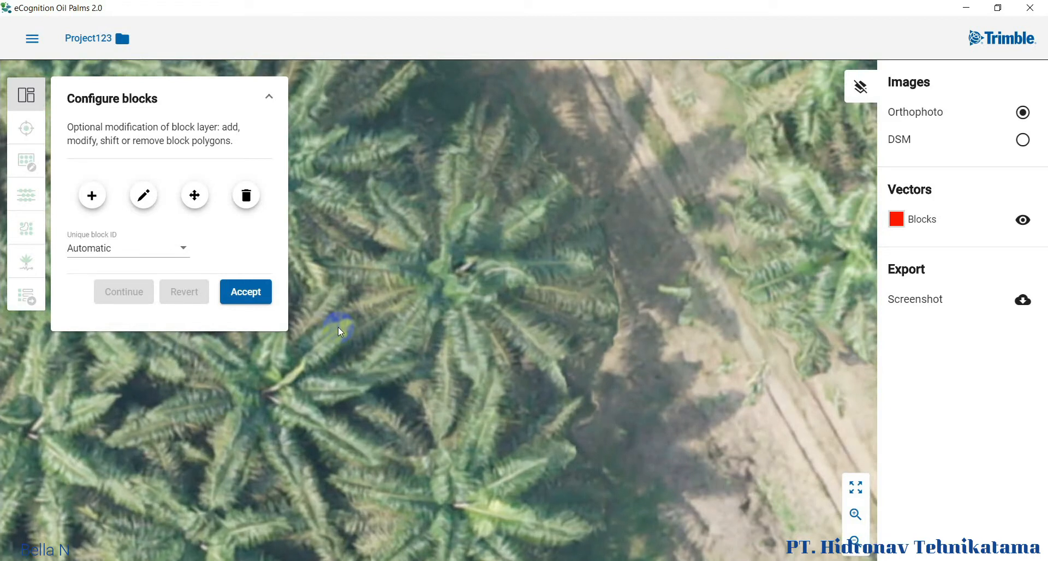
{"action": "scroll", "coordinate": [347, 318], "scroll_direction": "down", "scroll_amount": 6}
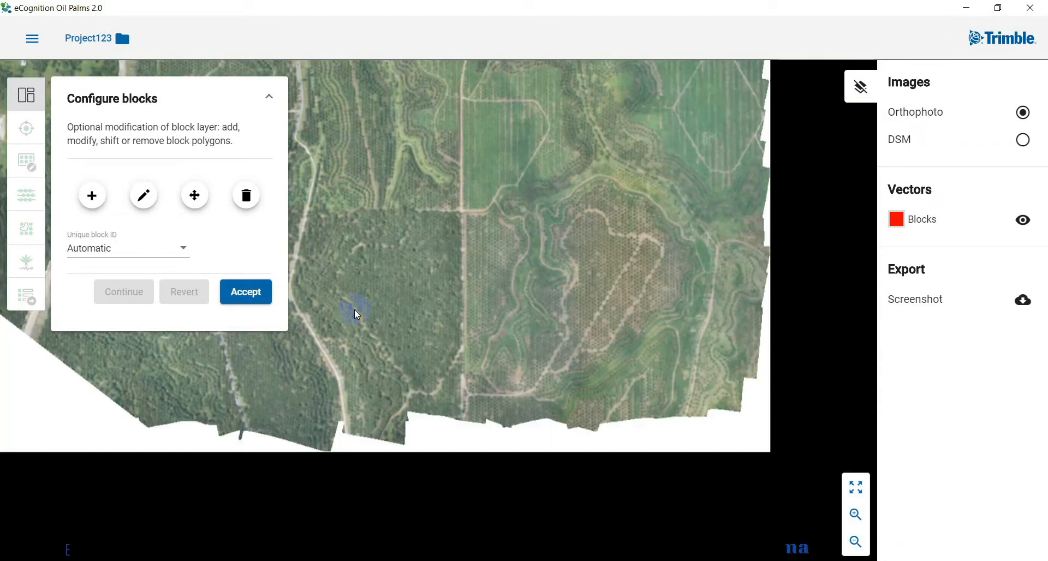
{"action": "scroll", "coordinate": [355, 309], "scroll_direction": "down", "scroll_amount": 3}
{"action": "left_click_drag", "start_coordinate": [522, 136], "coordinate": [594, 304]}
{"action": "scroll", "coordinate": [595, 303], "scroll_direction": "down", "scroll_amount": 2}
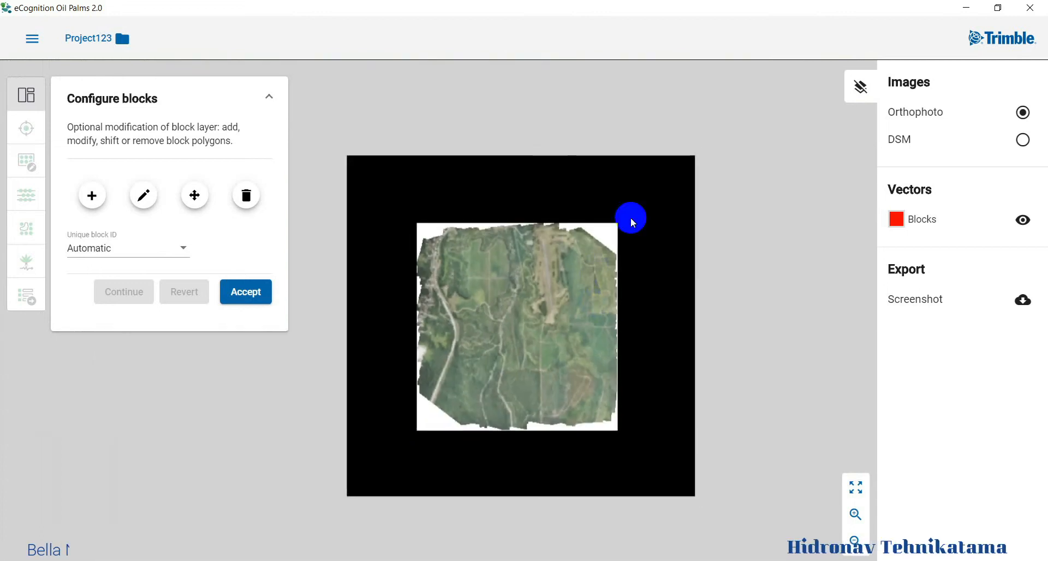
Compare the DSM with the orthophoto, leaving the Orthophoto image displayed.
{"action": "left_click", "coordinate": [1023, 139]}
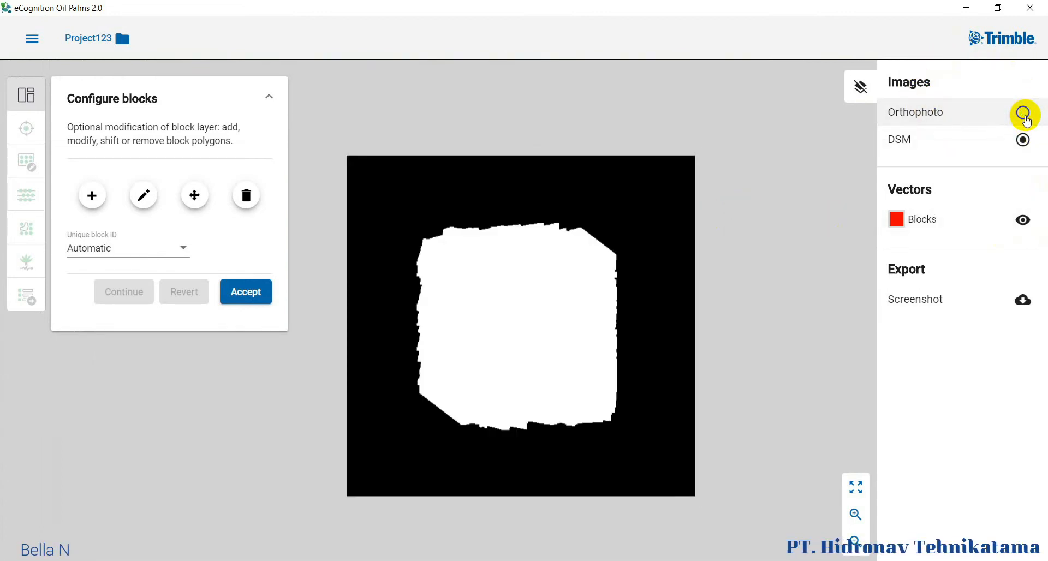
{"action": "left_click", "coordinate": [1025, 117]}
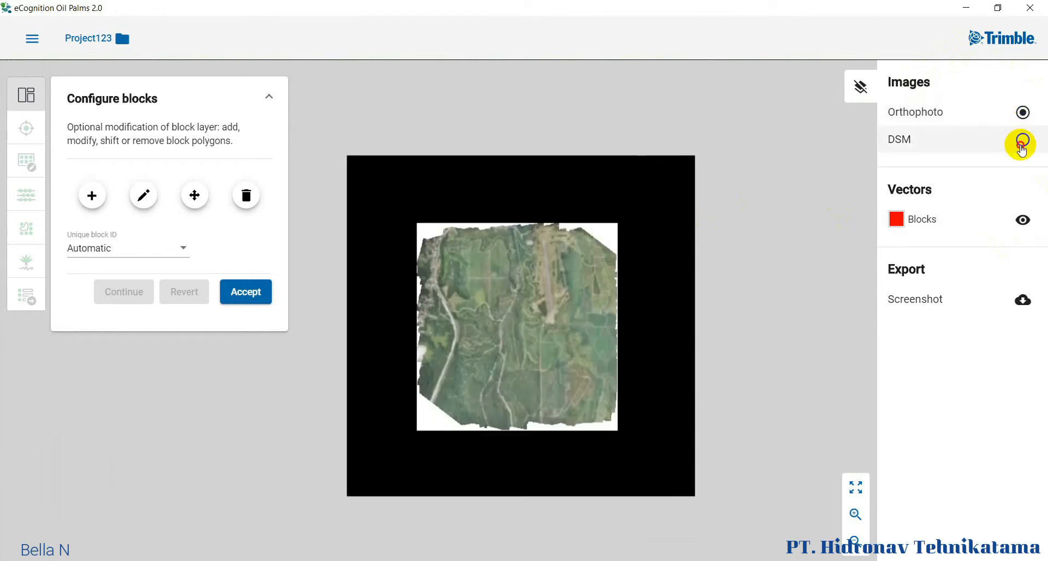
{"action": "left_click", "coordinate": [1023, 141]}
{"action": "left_click", "coordinate": [1023, 113]}
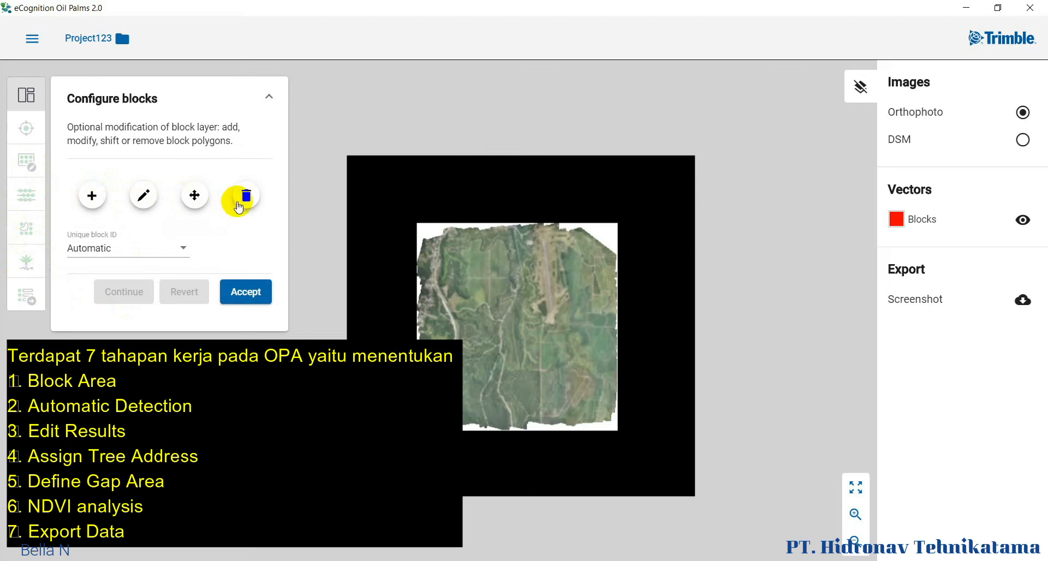
Add a block polygon on the orthophoto, tracing the boundary of the young palm plantation between the village road and the airstrip.
{"action": "left_click", "coordinate": [91, 200]}
{"action": "scroll", "coordinate": [465, 245], "scroll_direction": "up", "scroll_amount": 2}
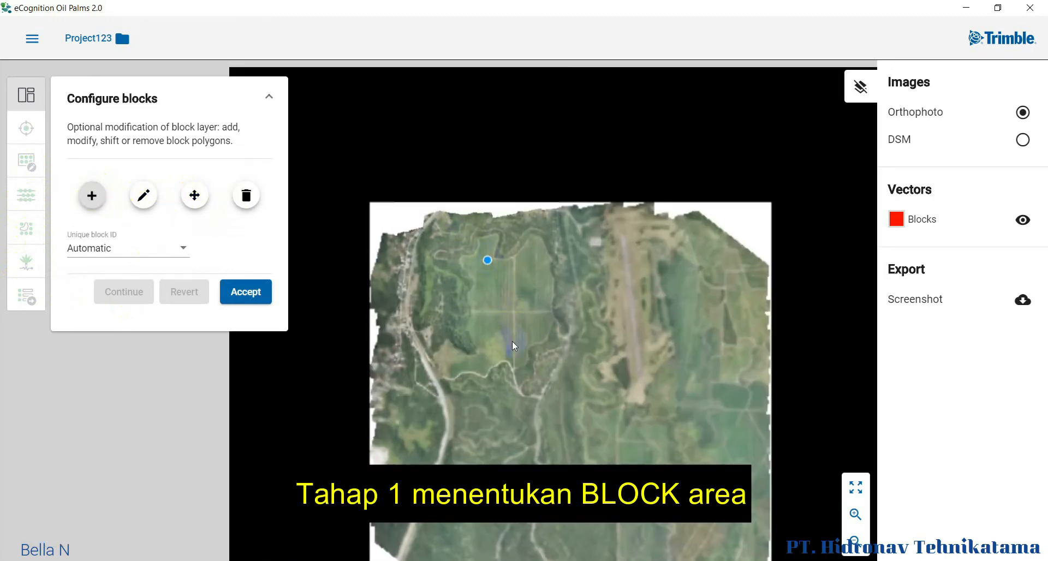
{"action": "scroll", "coordinate": [513, 345], "scroll_direction": "up", "scroll_amount": 3}
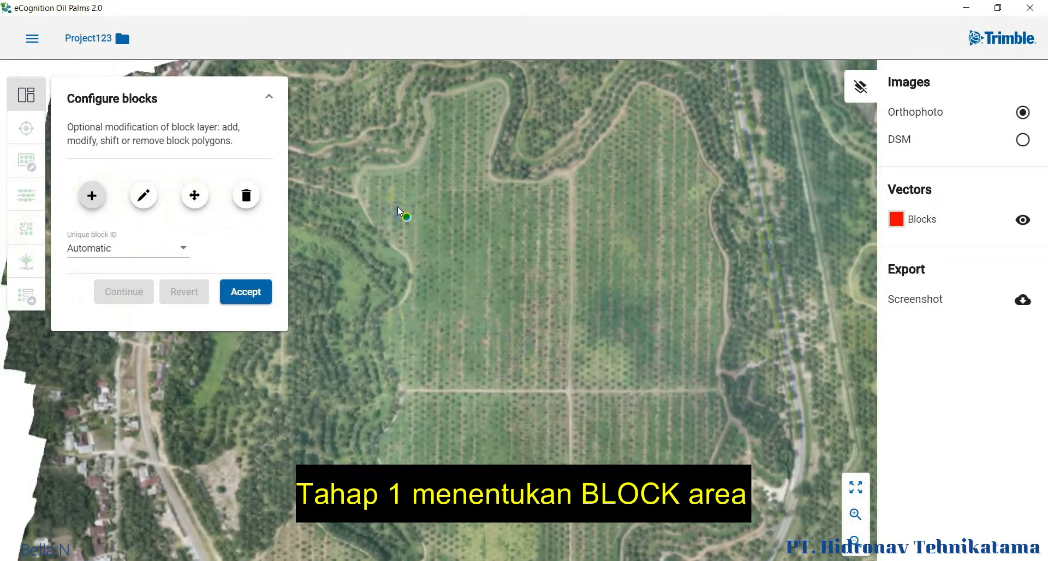
{"action": "left_click", "coordinate": [388, 173]}
{"action": "left_click", "coordinate": [382, 458]}
{"action": "left_click_drag", "start_coordinate": [445, 464], "coordinate": [358, 245]}
{"action": "left_click", "coordinate": [345, 326]}
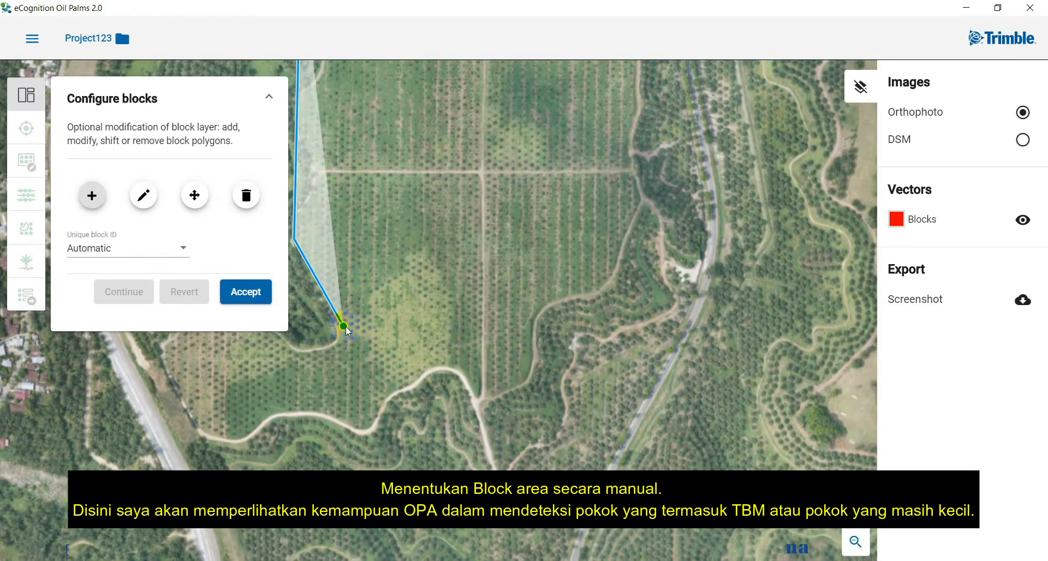
{"action": "left_click", "coordinate": [410, 381]}
{"action": "left_click", "coordinate": [517, 381]}
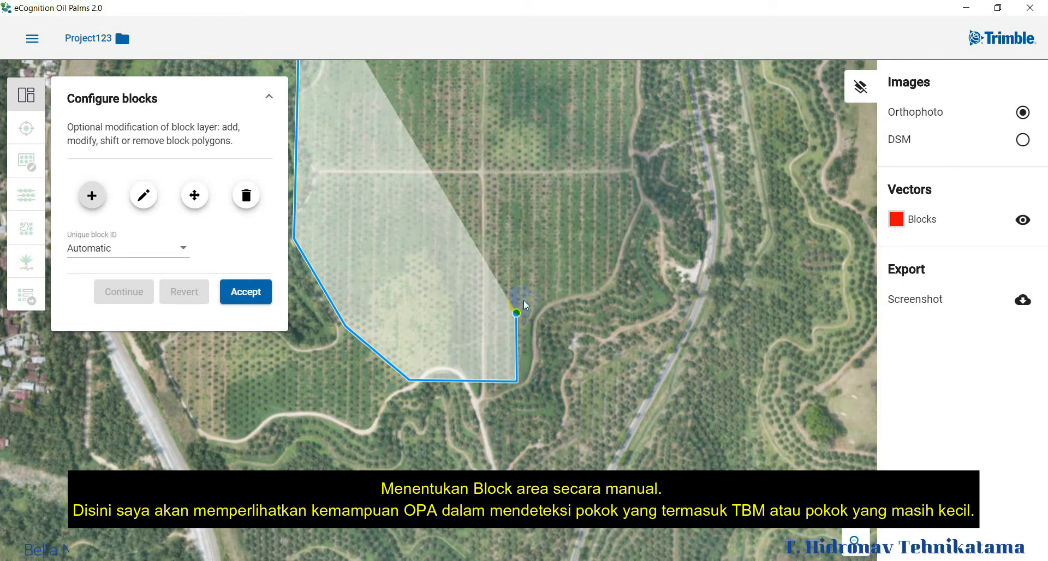
{"action": "left_click", "coordinate": [538, 302]}
{"action": "left_click", "coordinate": [594, 279]}
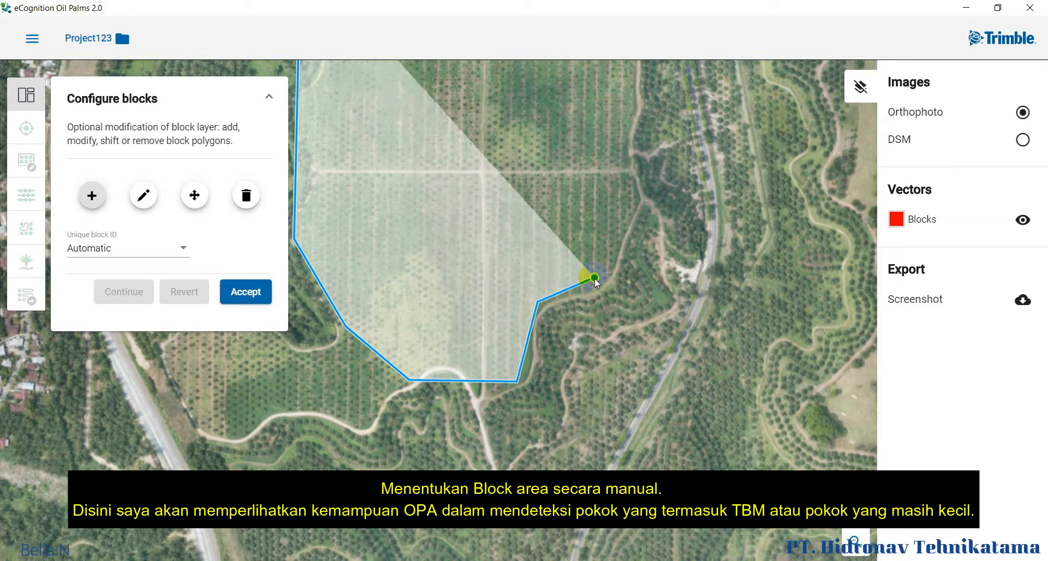
{"action": "left_click", "coordinate": [633, 199]}
{"action": "scroll", "coordinate": [609, 157], "scroll_direction": "down", "scroll_amount": 1}
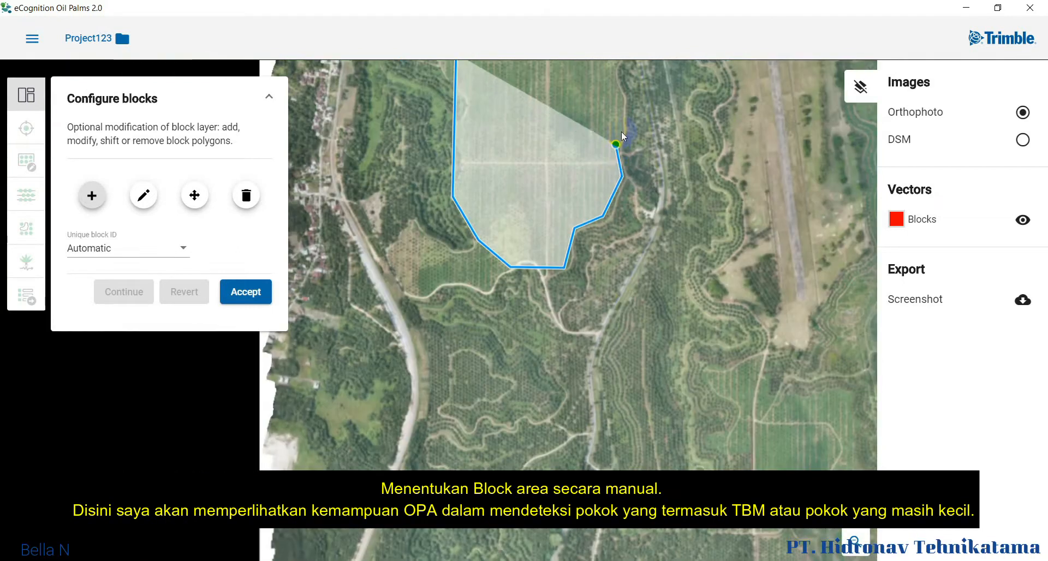
{"action": "left_click_drag", "start_coordinate": [621, 135], "coordinate": [624, 262]}
{"action": "left_click", "coordinate": [615, 145]}
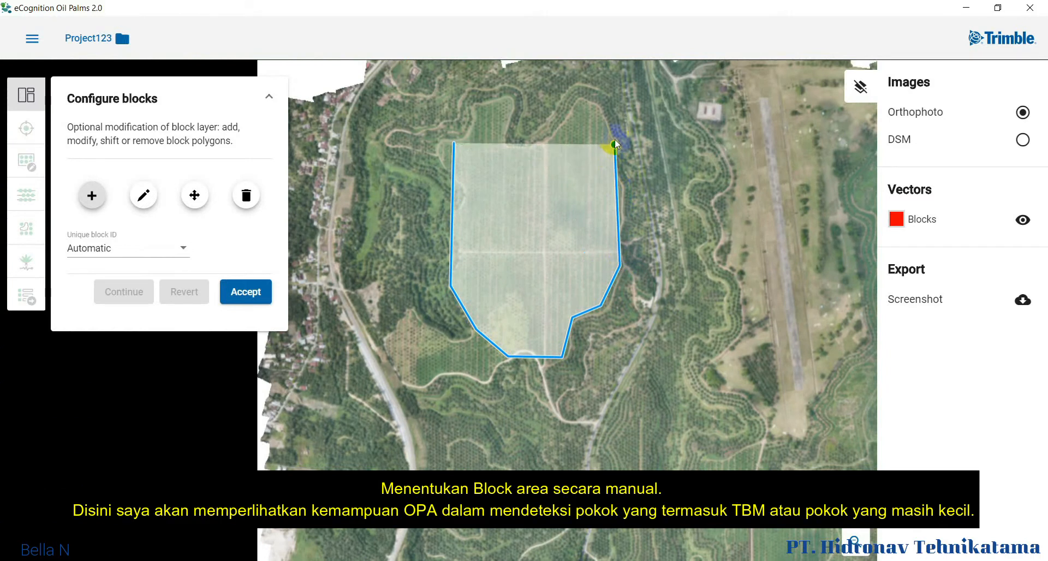
{"action": "left_click", "coordinate": [591, 110]}
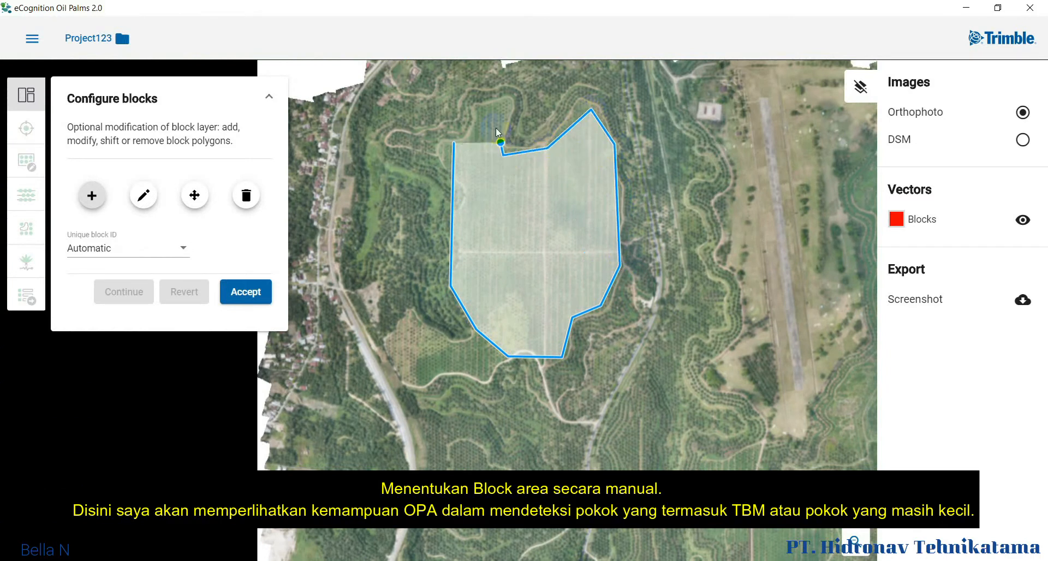
{"action": "left_click", "coordinate": [452, 145]}
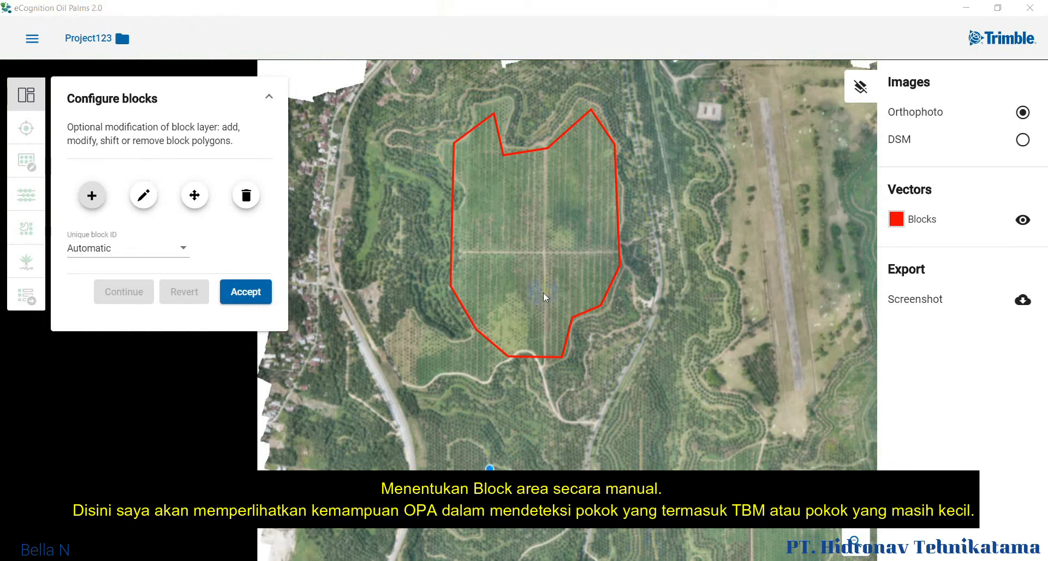
Try to shift the plantation block polygon slightly north on the orthophoto.
{"action": "left_click", "coordinate": [194, 196]}
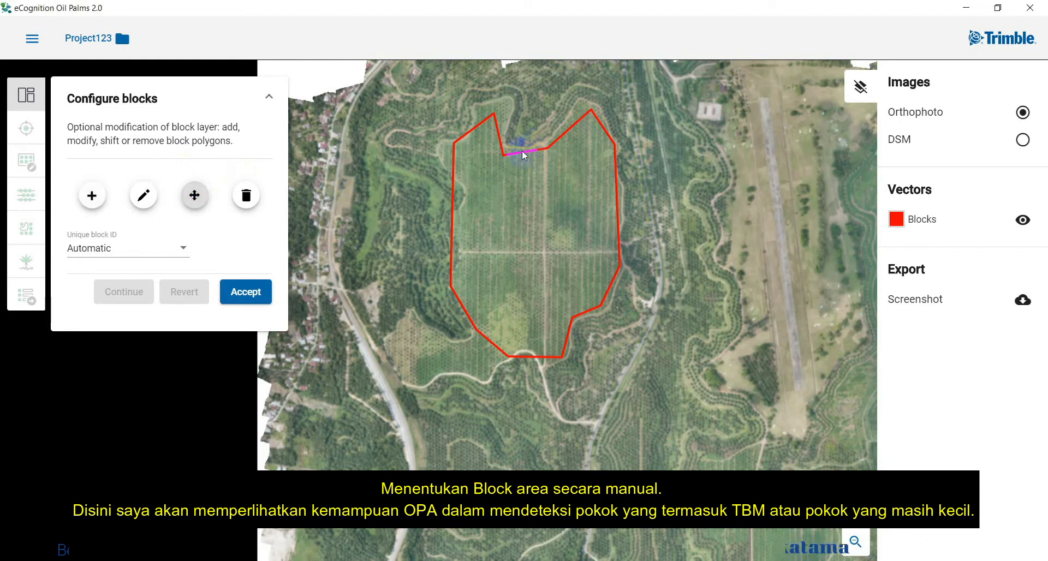
{"action": "left_click_drag", "start_coordinate": [521, 151], "coordinate": [517, 142]}
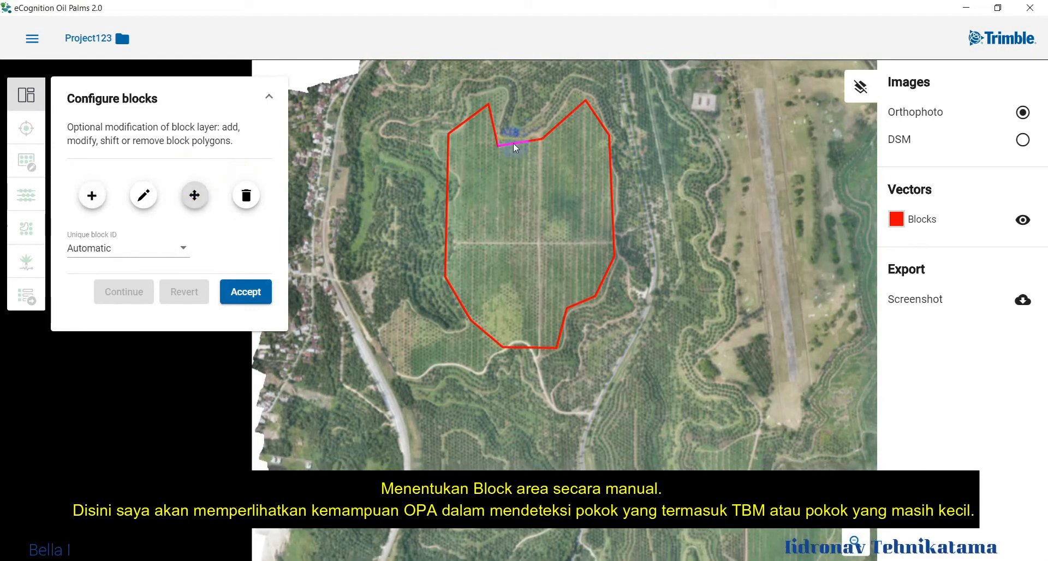
{"action": "left_click", "coordinate": [255, 195]}
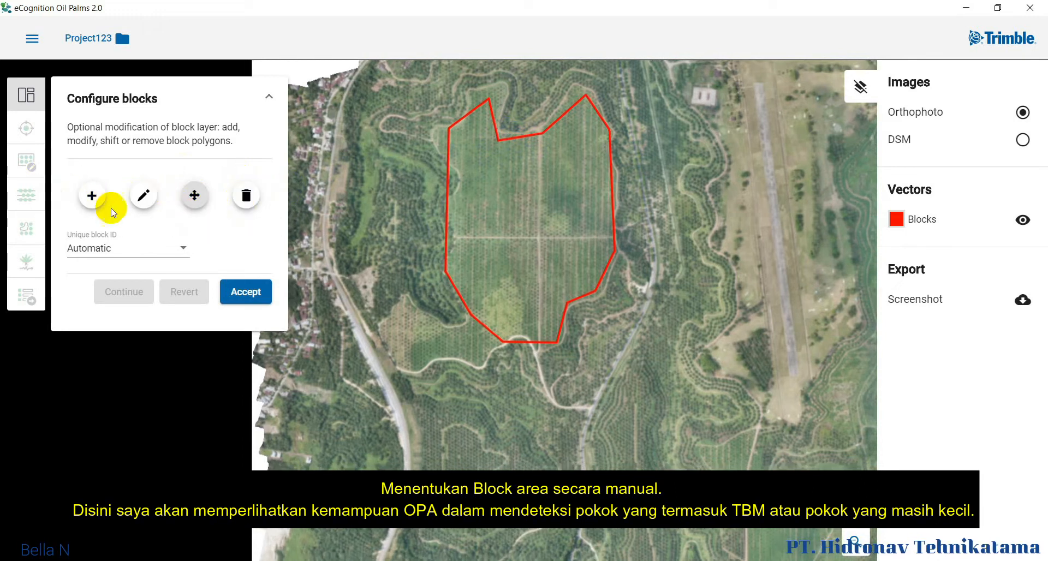
Accept the block configuration with the traced plantation polygon.
{"action": "left_click", "coordinate": [250, 292]}
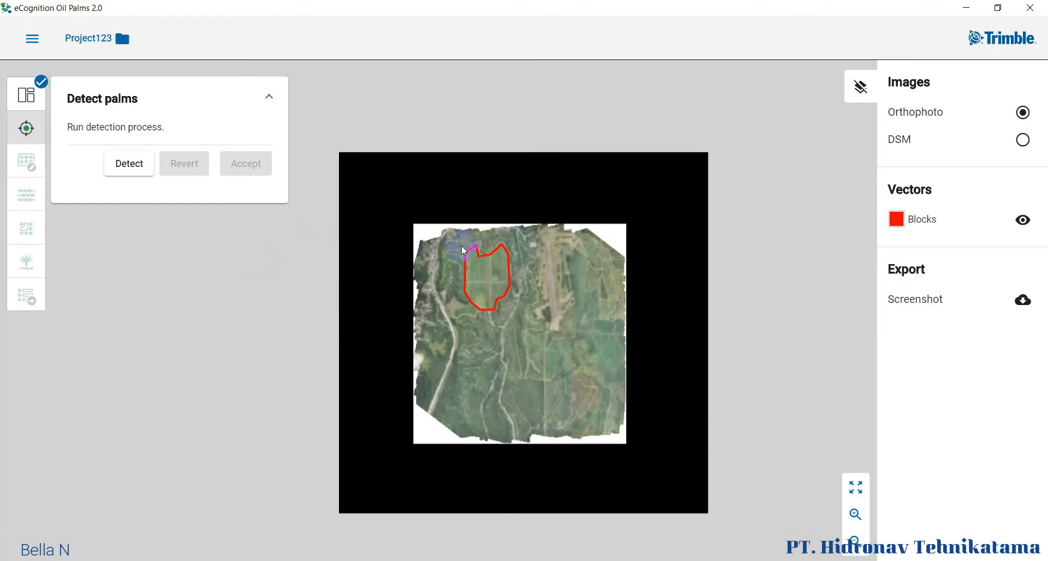
Examine the young palm crowns around the track crossing inside the block on the orthophoto, ending on the whole block.
{"action": "scroll", "coordinate": [497, 263], "scroll_direction": "up", "scroll_amount": 10}
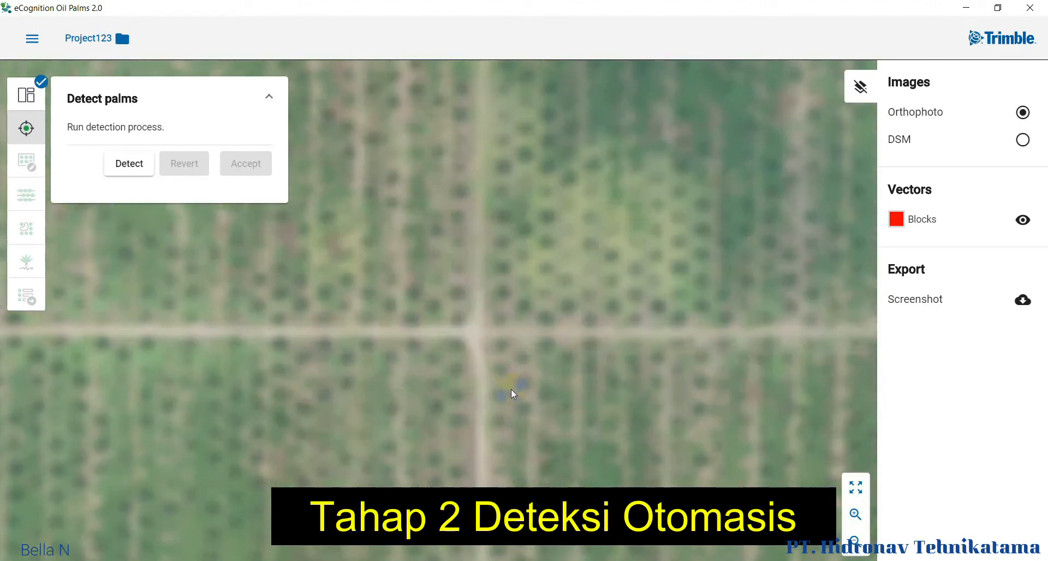
{"action": "scroll", "coordinate": [512, 390], "scroll_direction": "up", "scroll_amount": 5}
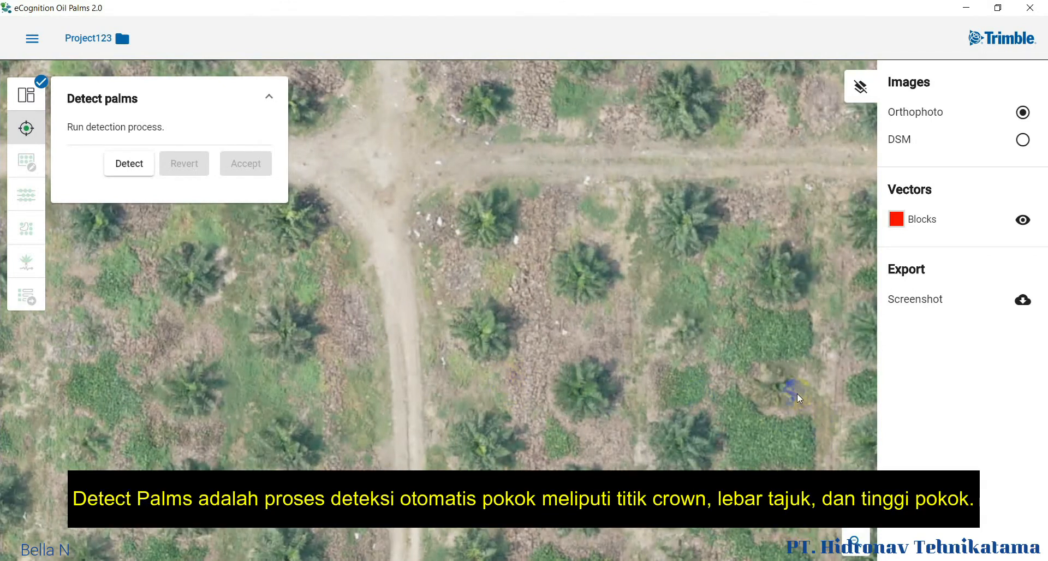
{"action": "scroll", "coordinate": [797, 394], "scroll_direction": "up", "scroll_amount": 3}
{"action": "scroll", "coordinate": [796, 394], "scroll_direction": "up", "scroll_amount": 3}
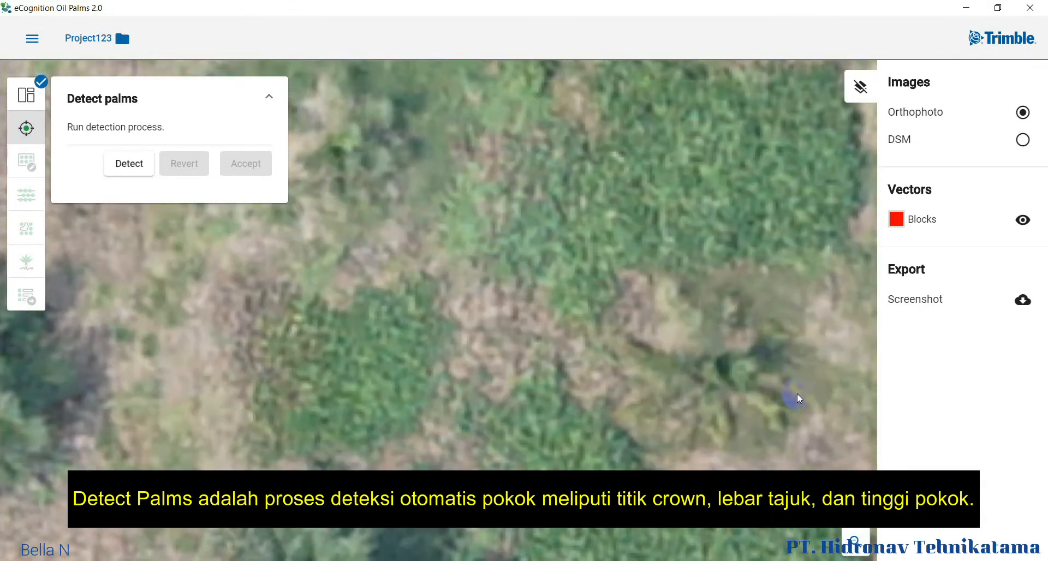
{"action": "scroll", "coordinate": [797, 394], "scroll_direction": "down", "scroll_amount": 6}
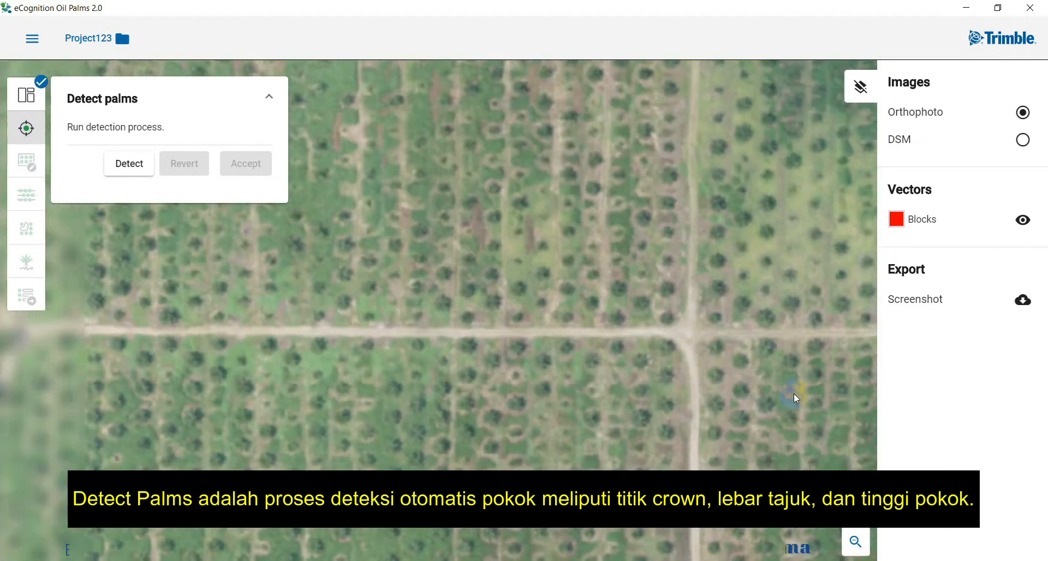
{"action": "scroll", "coordinate": [796, 397], "scroll_direction": "down", "scroll_amount": 3}
{"action": "scroll", "coordinate": [309, 255], "scroll_direction": "down", "scroll_amount": 3}
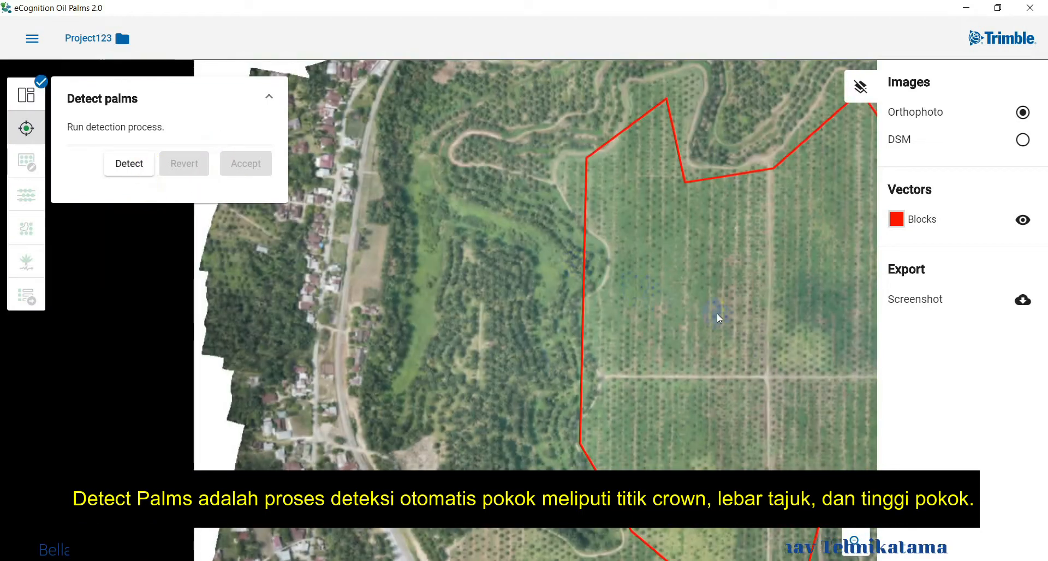
{"action": "scroll", "coordinate": [718, 316], "scroll_direction": "down", "scroll_amount": 3}
{"action": "scroll", "coordinate": [564, 293], "scroll_direction": "up", "scroll_amount": 3}
{"action": "scroll", "coordinate": [482, 297], "scroll_direction": "up", "scroll_amount": 3}
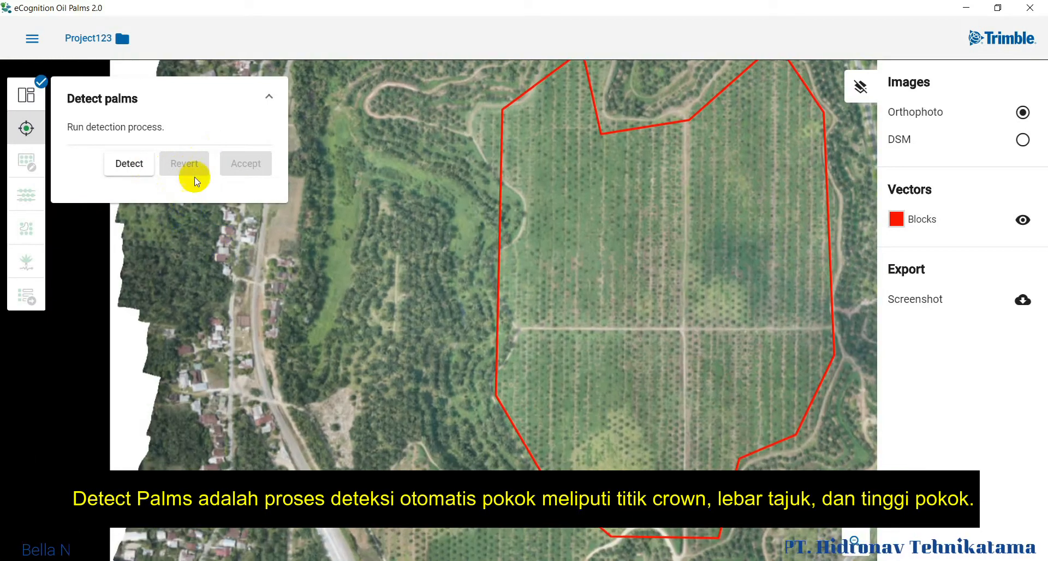
Run the automatic palm detection on the plantation block.
{"action": "left_click", "coordinate": [137, 163]}
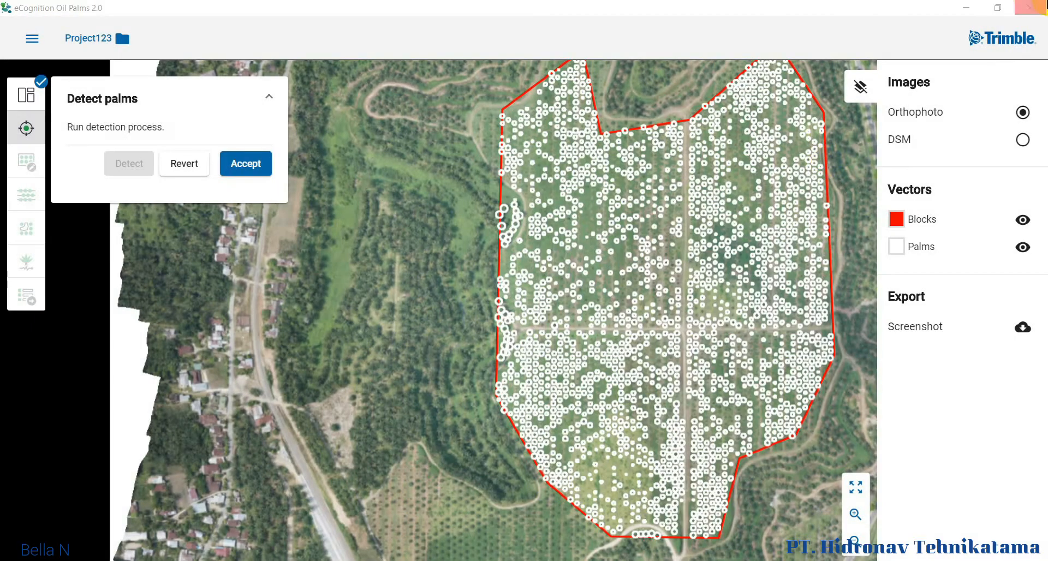
Inspect how the white detection circles match the palm crowns on both sides of the track crossing the block.
{"action": "scroll", "coordinate": [605, 459], "scroll_direction": "up", "scroll_amount": 10}
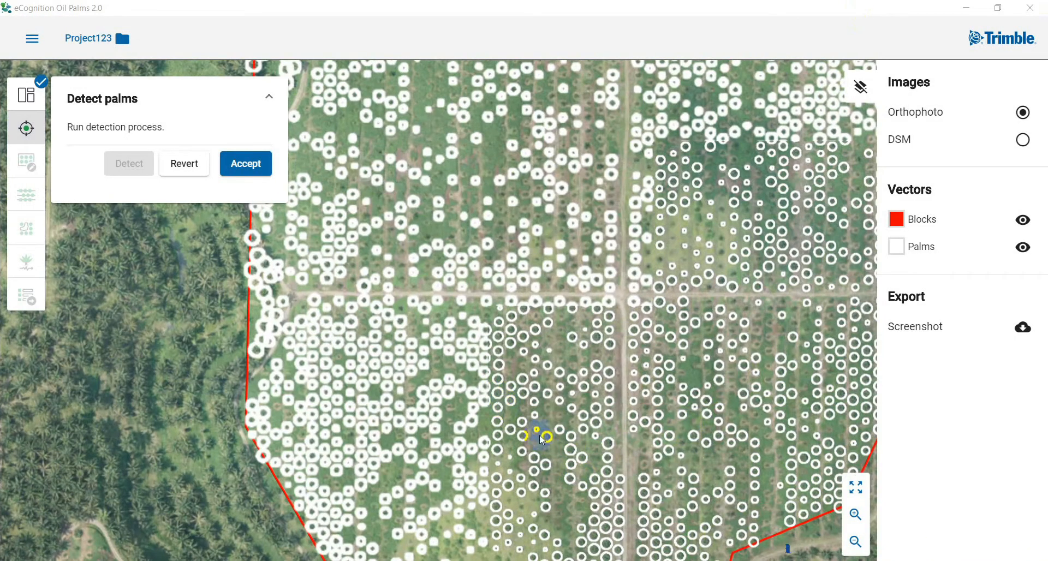
{"action": "scroll", "coordinate": [509, 395], "scroll_direction": "up", "scroll_amount": 8}
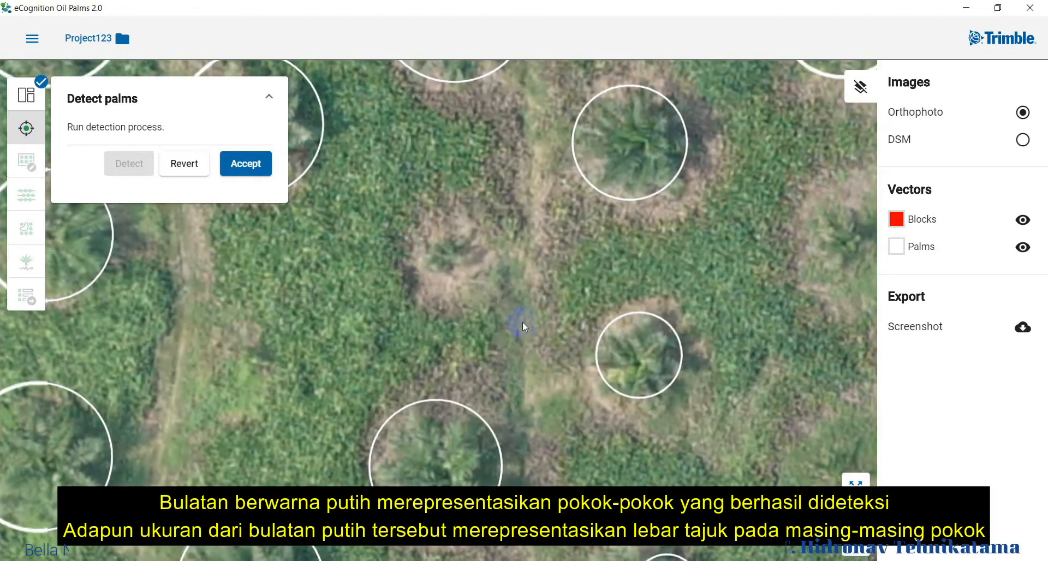
{"action": "left_click_drag", "start_coordinate": [602, 423], "coordinate": [632, 455]}
{"action": "left_click_drag", "start_coordinate": [593, 315], "coordinate": [615, 345]}
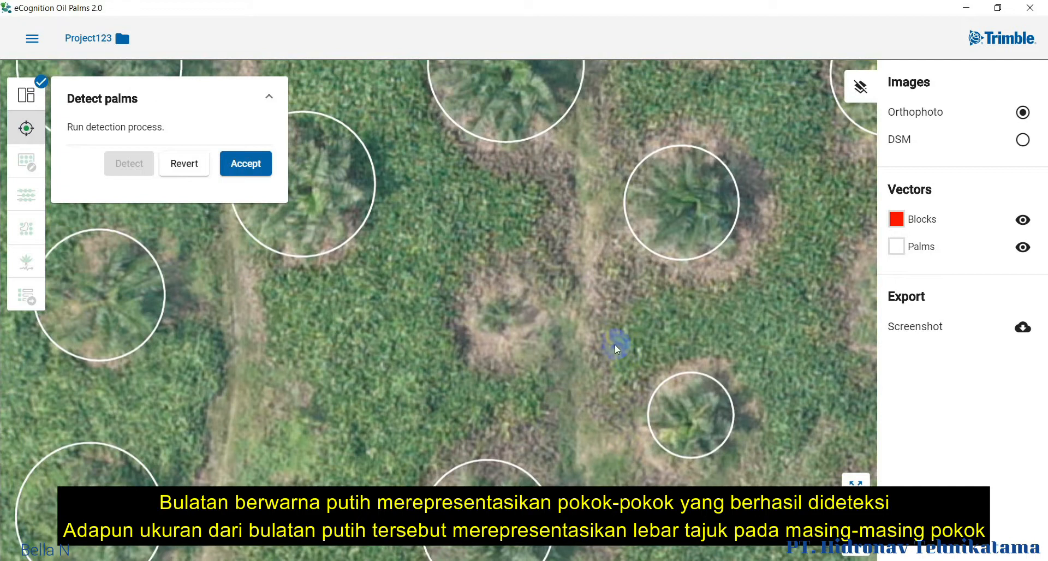
{"action": "scroll", "coordinate": [616, 328], "scroll_direction": "down", "scroll_amount": 2}
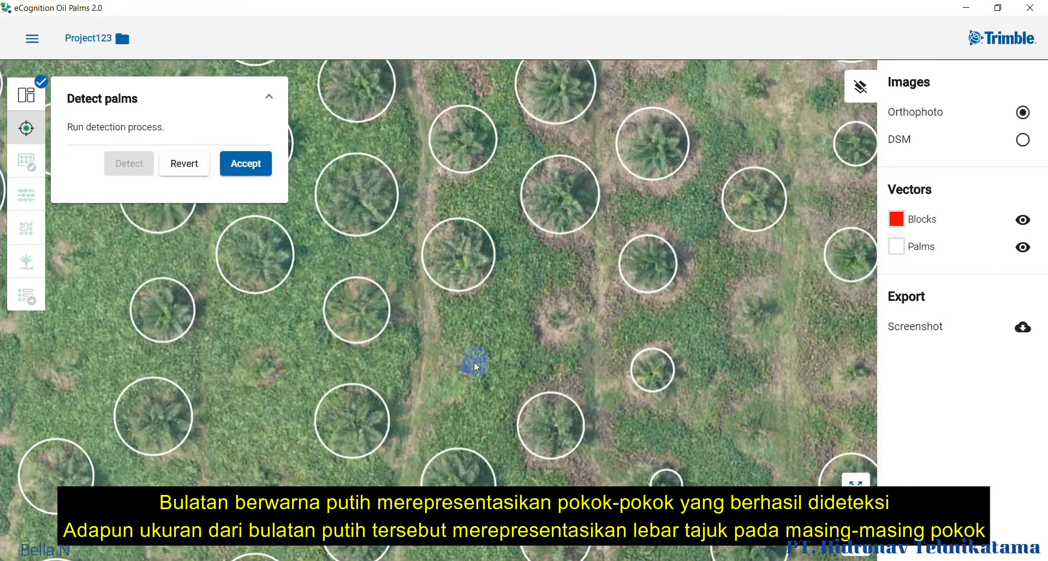
{"action": "scroll", "coordinate": [735, 342], "scroll_direction": "up", "scroll_amount": 2}
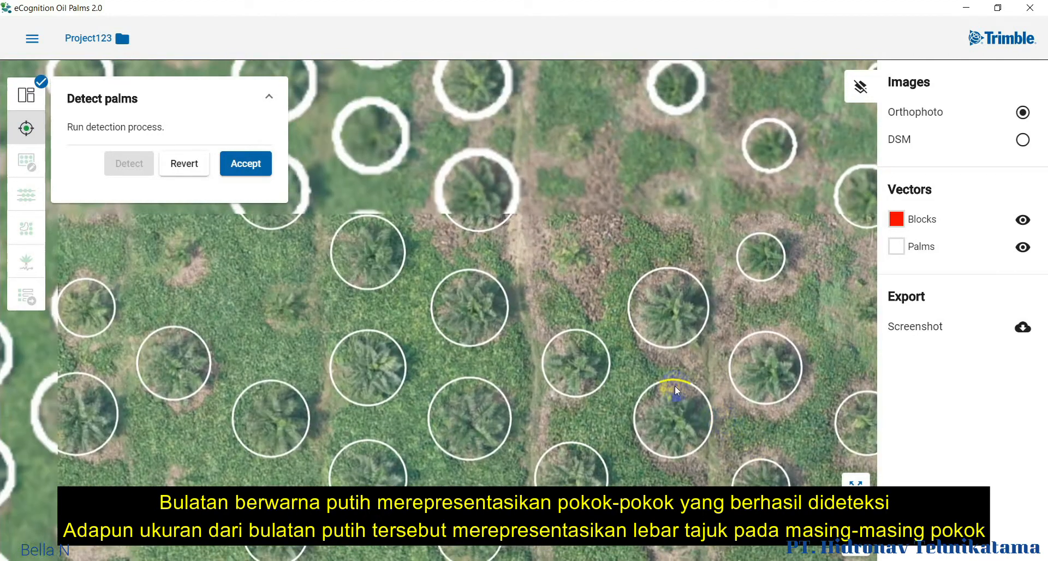
{"action": "left_click_drag", "start_coordinate": [595, 322], "coordinate": [679, 481]}
{"action": "left_click_drag", "start_coordinate": [570, 304], "coordinate": [540, 432]}
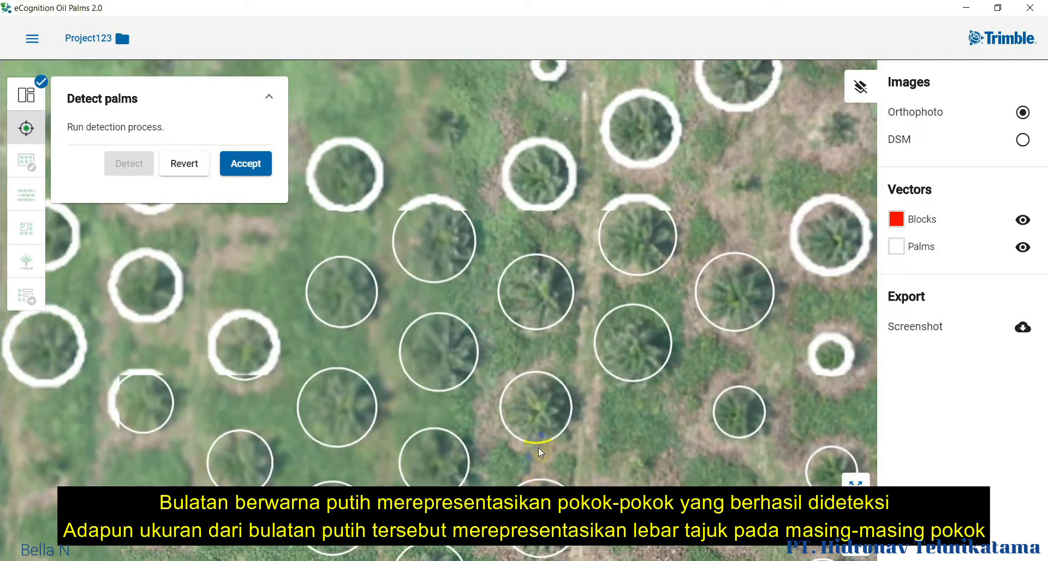
{"action": "left_click_drag", "start_coordinate": [597, 218], "coordinate": [600, 341]}
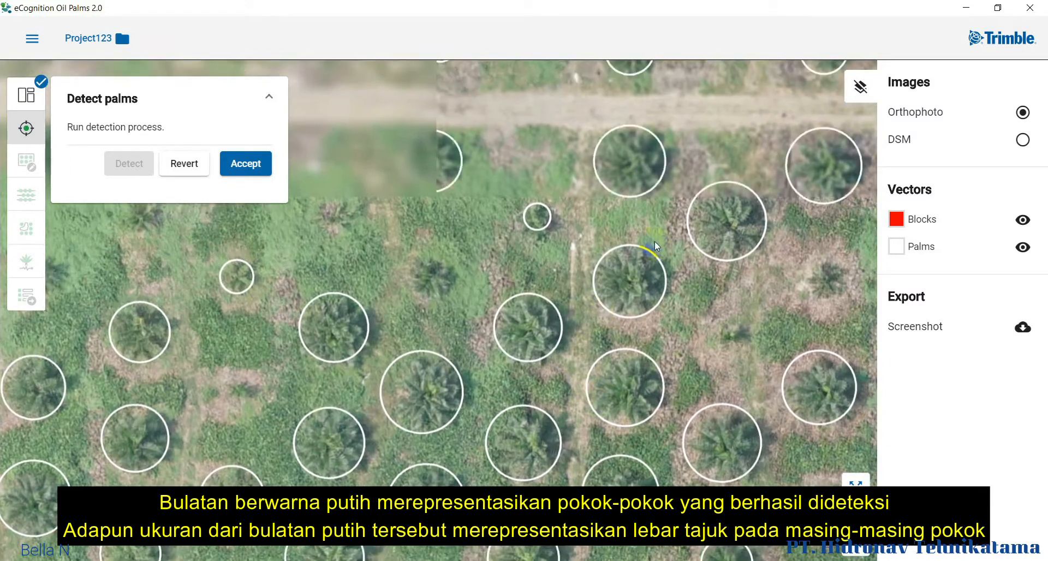
{"action": "left_click_drag", "start_coordinate": [654, 241], "coordinate": [576, 428]}
{"action": "left_click_drag", "start_coordinate": [644, 148], "coordinate": [580, 336]}
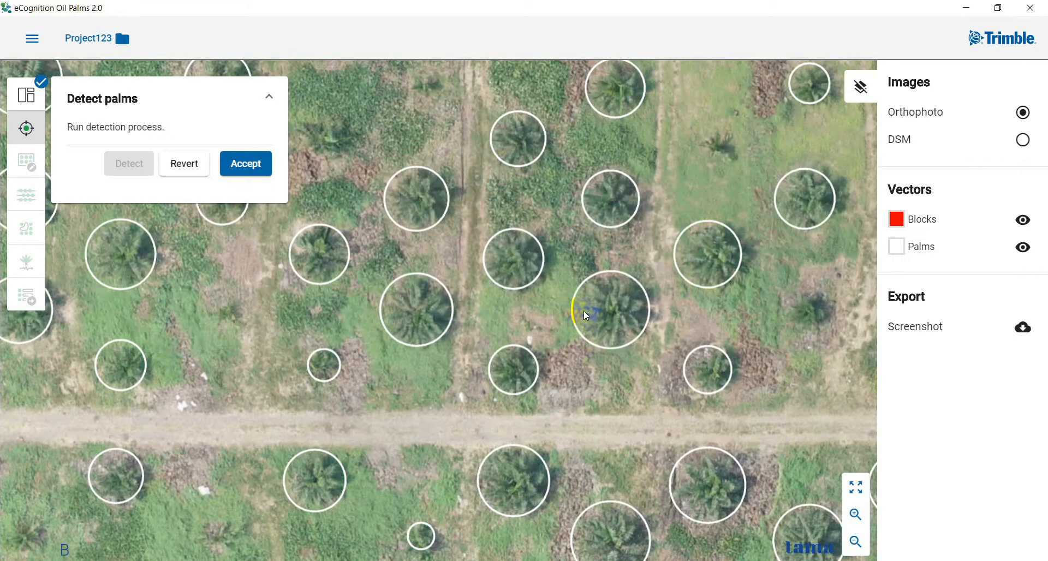
{"action": "left_click_drag", "start_coordinate": [694, 243], "coordinate": [227, 257]}
{"action": "left_click_drag", "start_coordinate": [611, 360], "coordinate": [349, 119]}
{"action": "left_click_drag", "start_coordinate": [725, 333], "coordinate": [605, 178]}
{"action": "scroll", "coordinate": [595, 262], "scroll_direction": "down", "scroll_amount": 4}
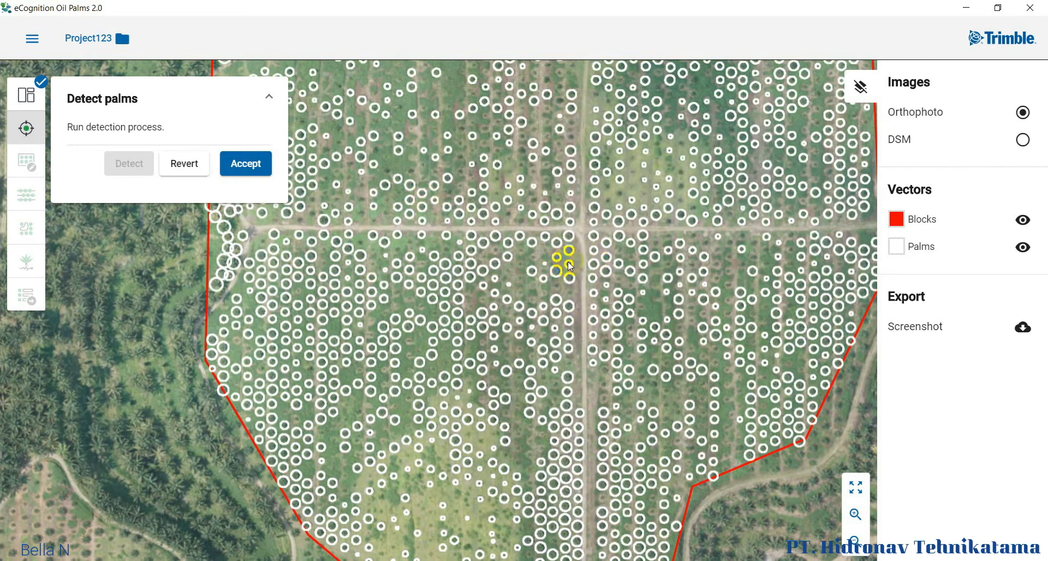
Check the height and radius of two detected palms just southwest of the track crossing.
{"action": "scroll", "coordinate": [571, 267], "scroll_direction": "up", "scroll_amount": 5}
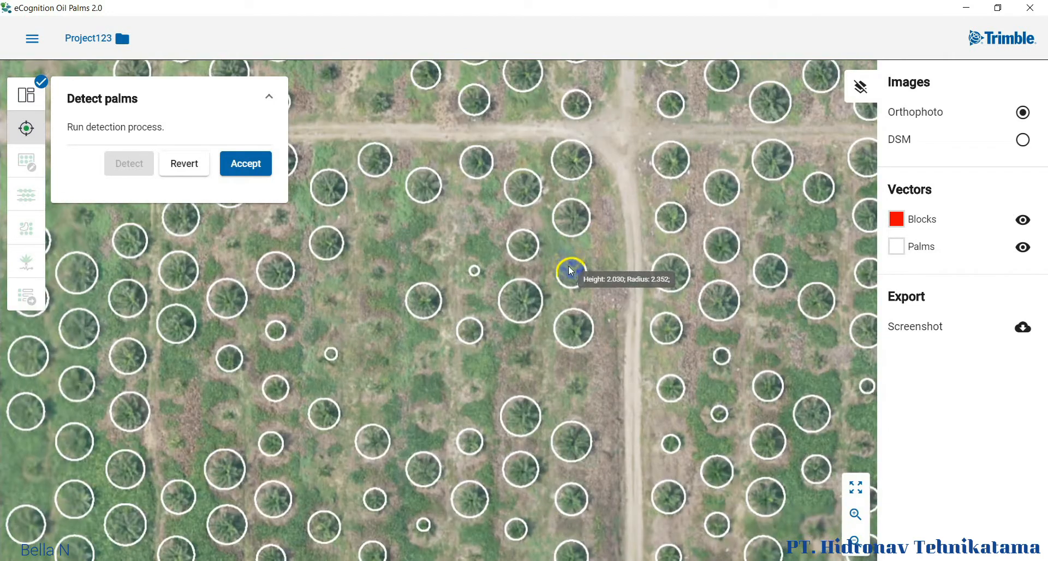
{"action": "left_click", "coordinate": [571, 273]}
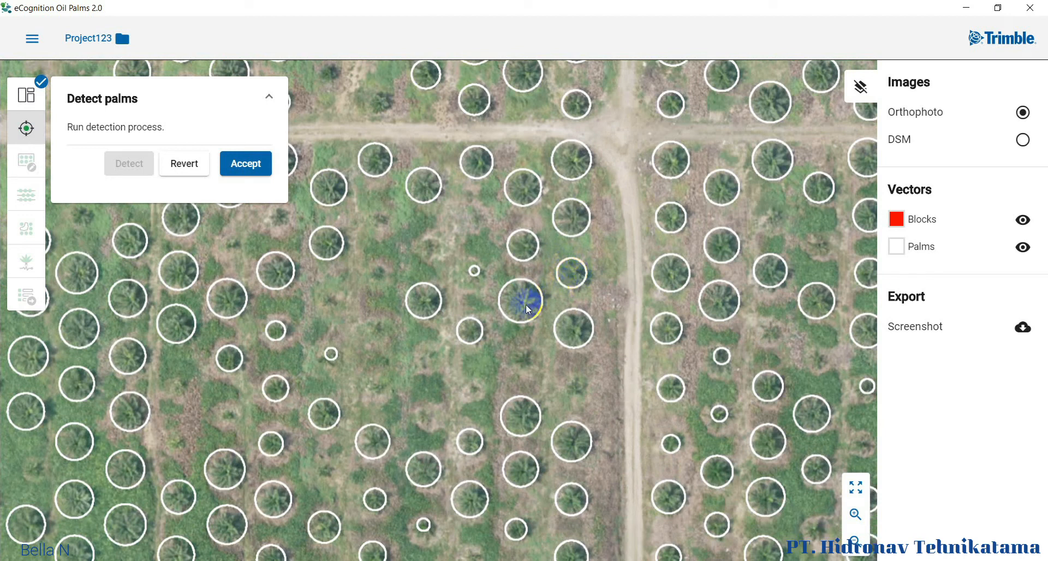
{"action": "mouse_move", "coordinate": [526, 305]}
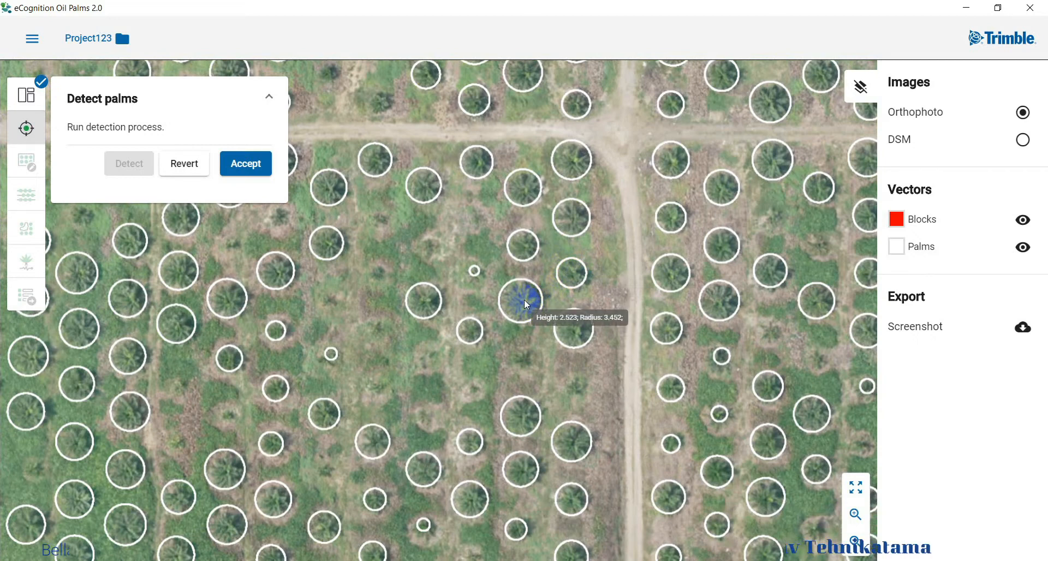
Accept the palm detection results for the whole block.
{"action": "scroll", "coordinate": [565, 371], "scroll_direction": "down", "scroll_amount": 3}
{"action": "scroll", "coordinate": [566, 371], "scroll_direction": "down", "scroll_amount": 3}
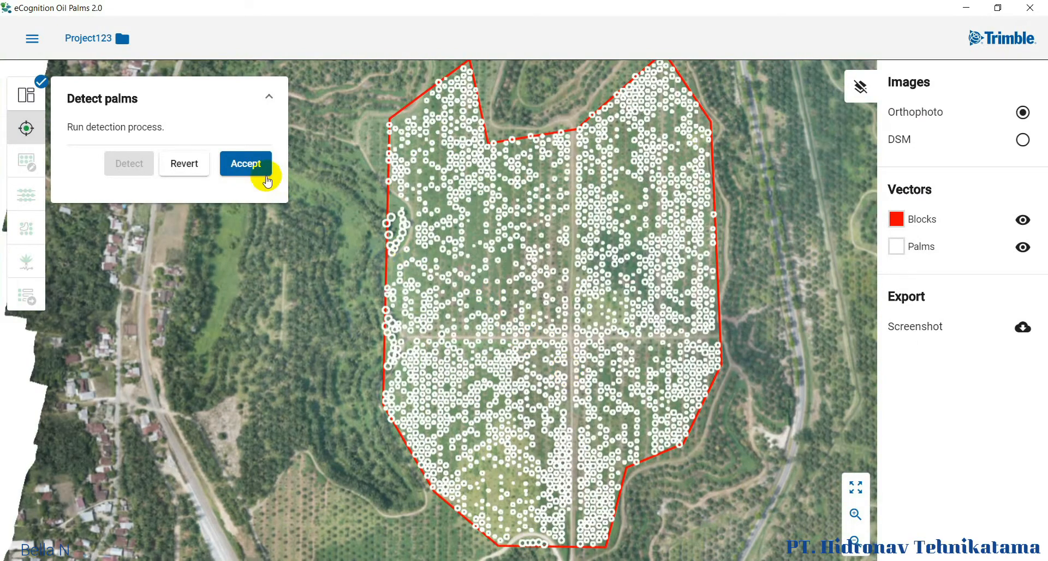
{"action": "left_click", "coordinate": [246, 163]}
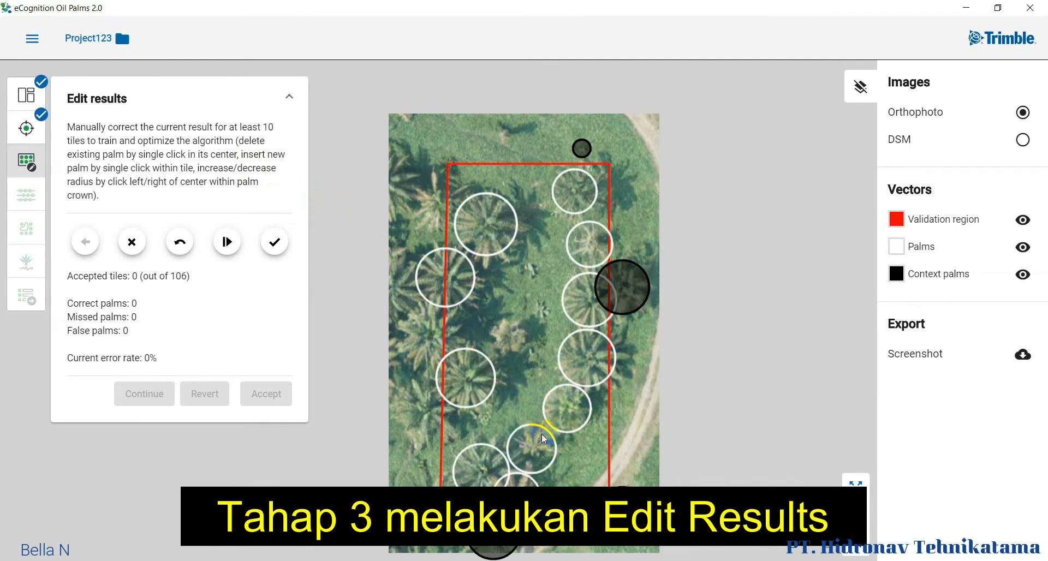
Check the palm circles in the first validation tile and approve it without corrections.
{"action": "scroll", "coordinate": [542, 437], "scroll_direction": "up", "scroll_amount": 5}
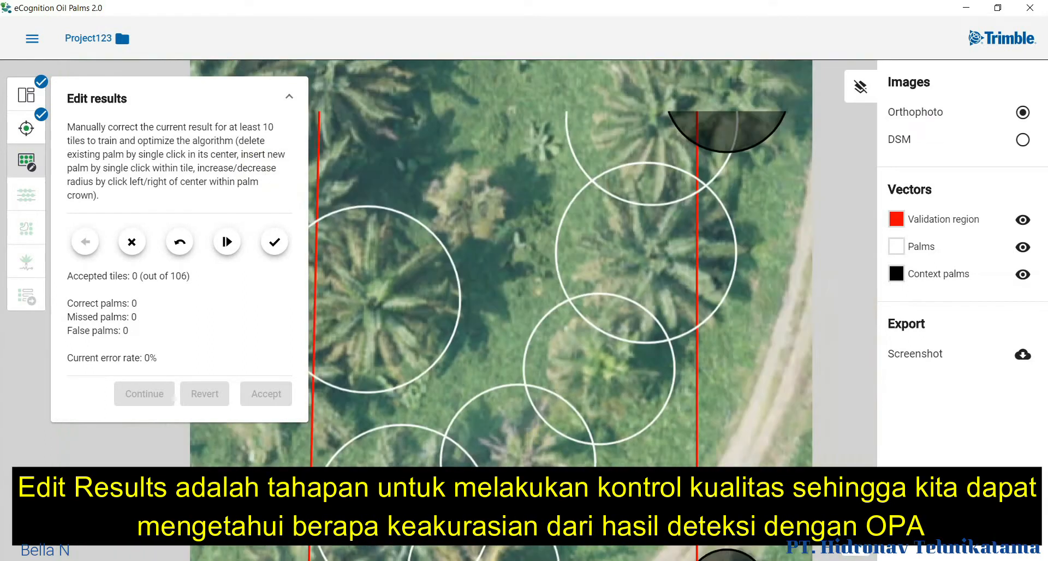
{"action": "scroll", "coordinate": [502, 262], "scroll_direction": "down", "scroll_amount": 5}
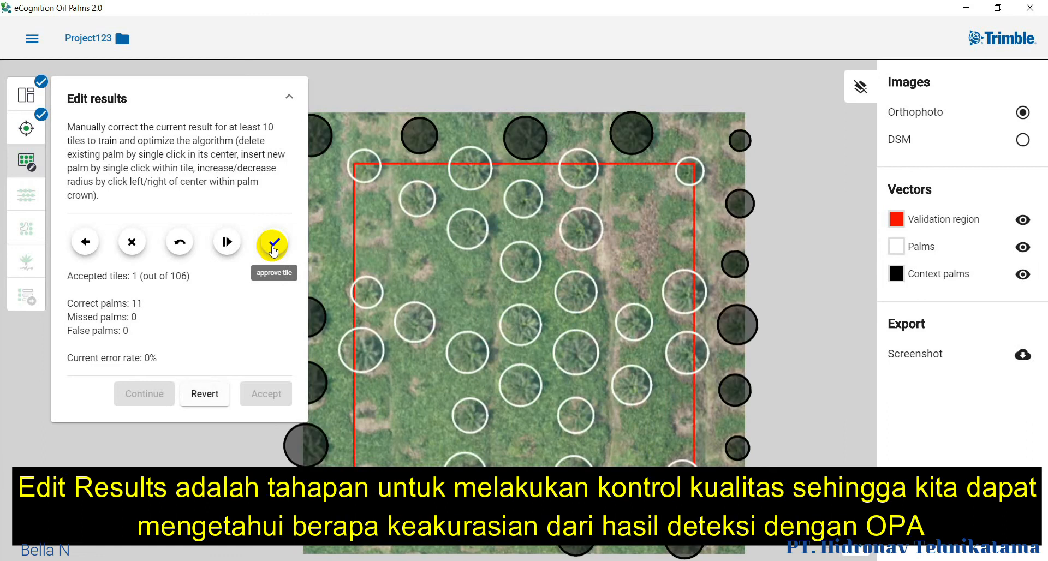
Add a missed small palm in the second tile and shrink its circle to fit the crown.
{"action": "scroll", "coordinate": [494, 291], "scroll_direction": "up", "scroll_amount": 6}
{"action": "left_click_drag", "start_coordinate": [438, 317], "coordinate": [628, 382]}
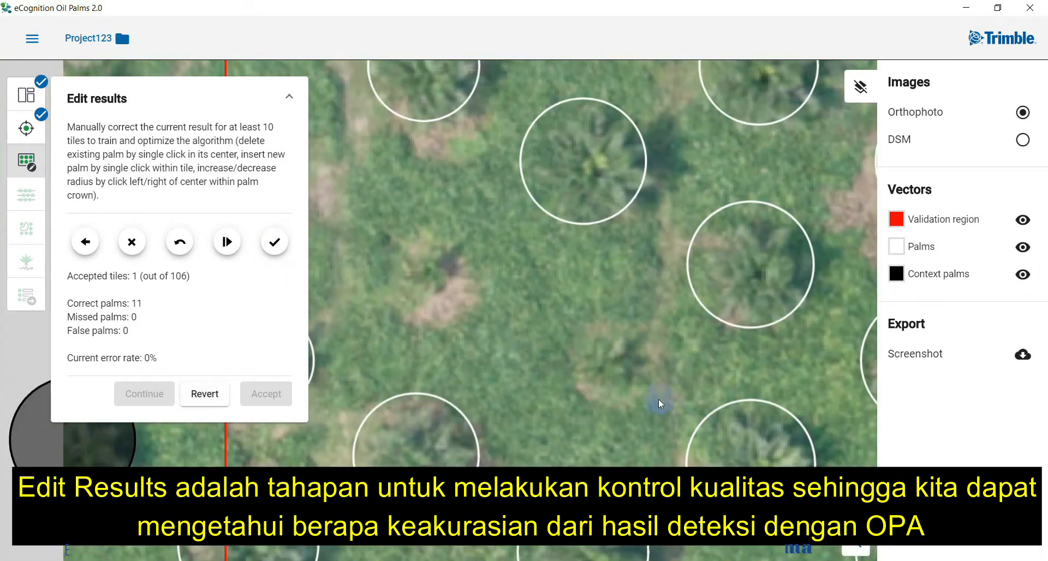
{"action": "left_click", "coordinate": [598, 363]}
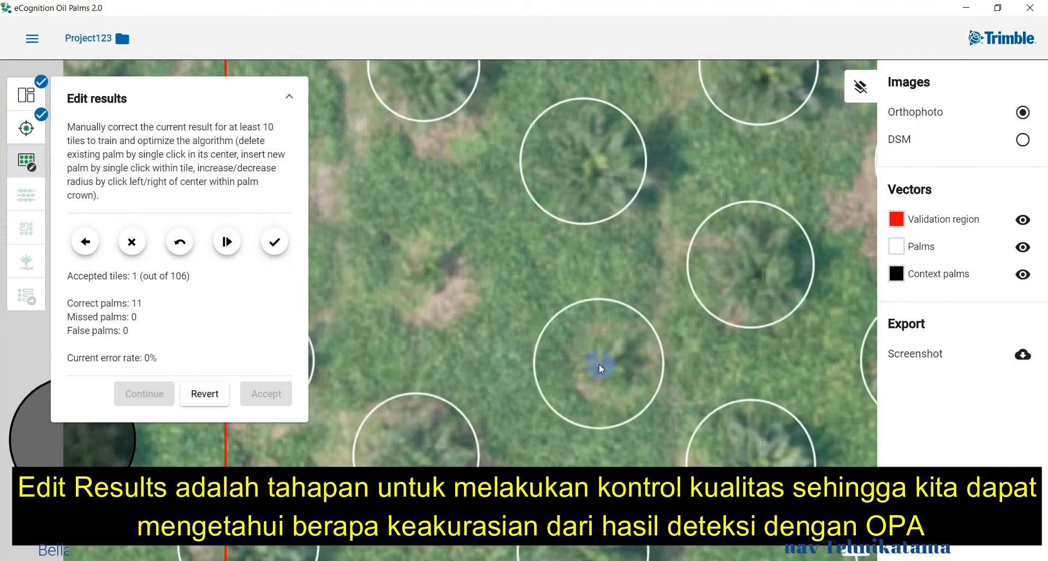
{"action": "left_click", "coordinate": [648, 366]}
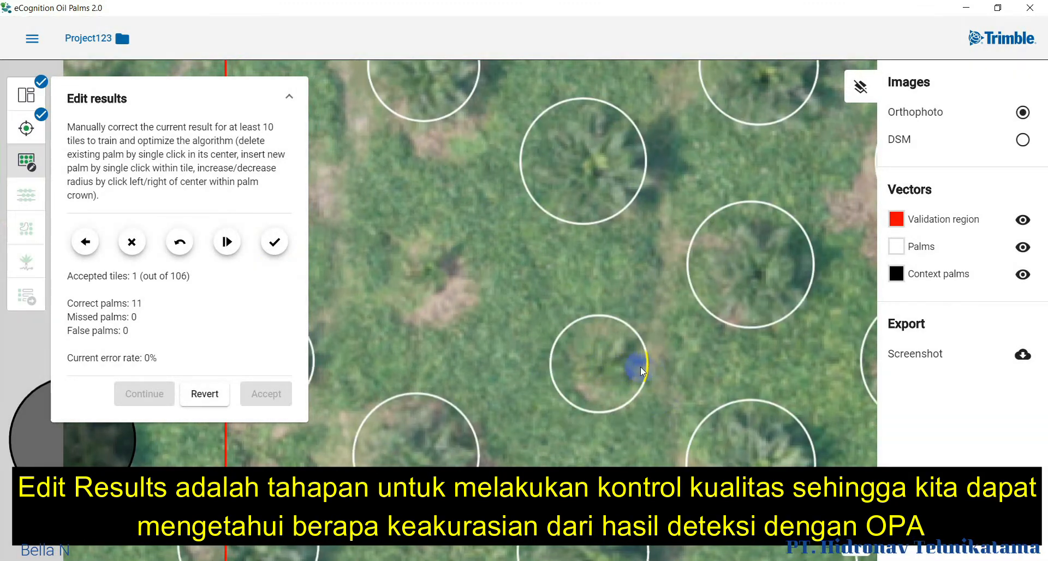
{"action": "left_click", "coordinate": [631, 366]}
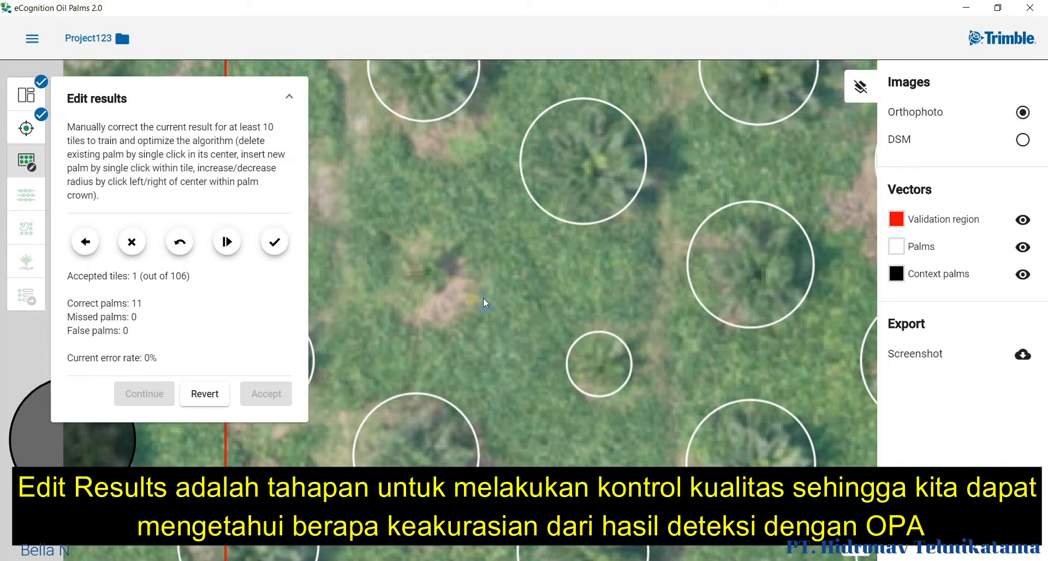
Add the other missed small palm northwest of it with a reduced crown circle, and approve the second tile.
{"action": "left_click", "coordinate": [427, 265]}
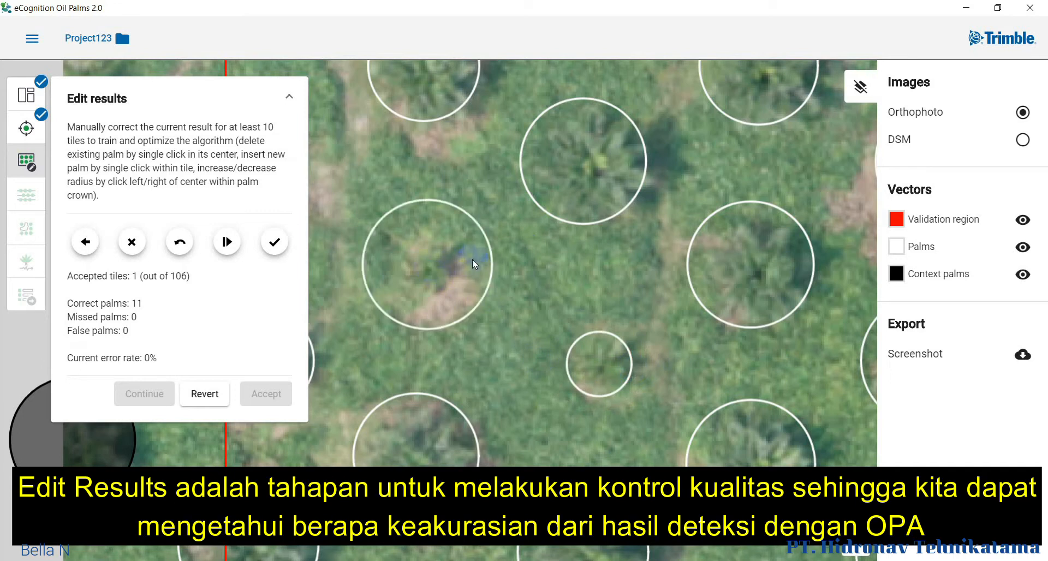
{"action": "left_click", "coordinate": [469, 267]}
{"action": "left_click", "coordinate": [443, 261]}
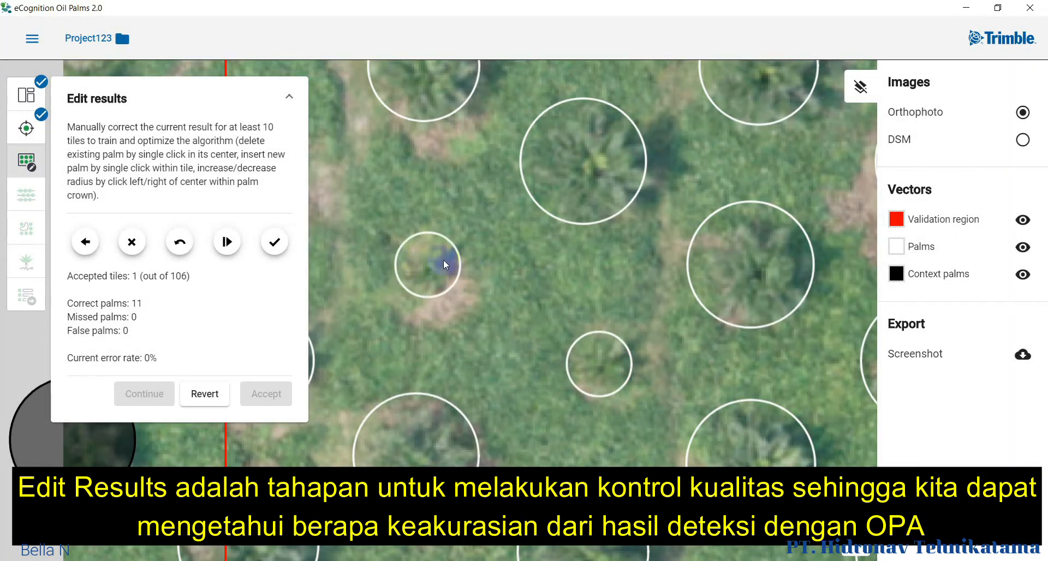
{"action": "scroll", "coordinate": [457, 265], "scroll_direction": "down", "scroll_amount": 3}
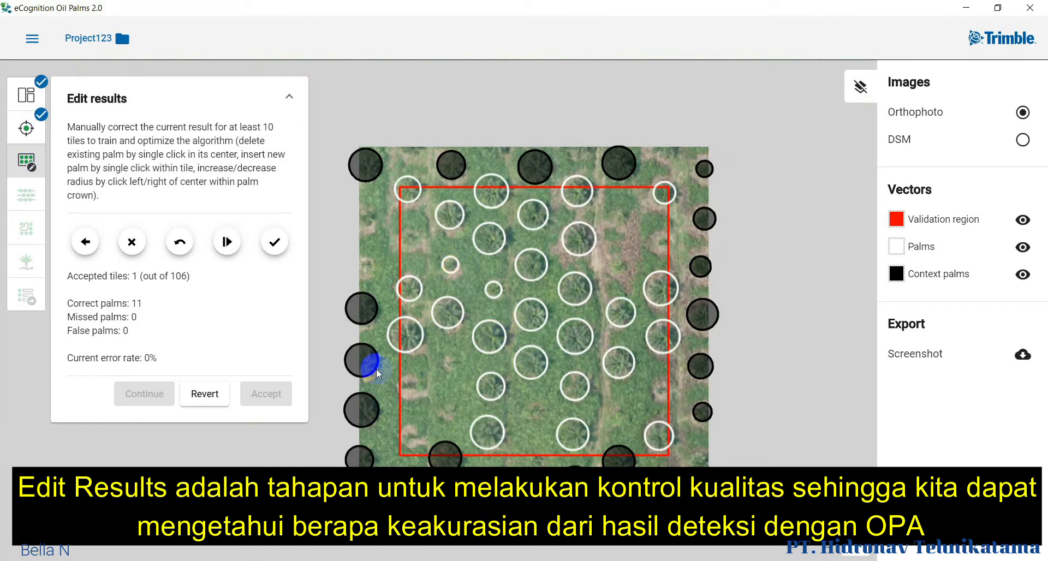
{"action": "left_click", "coordinate": [271, 245]}
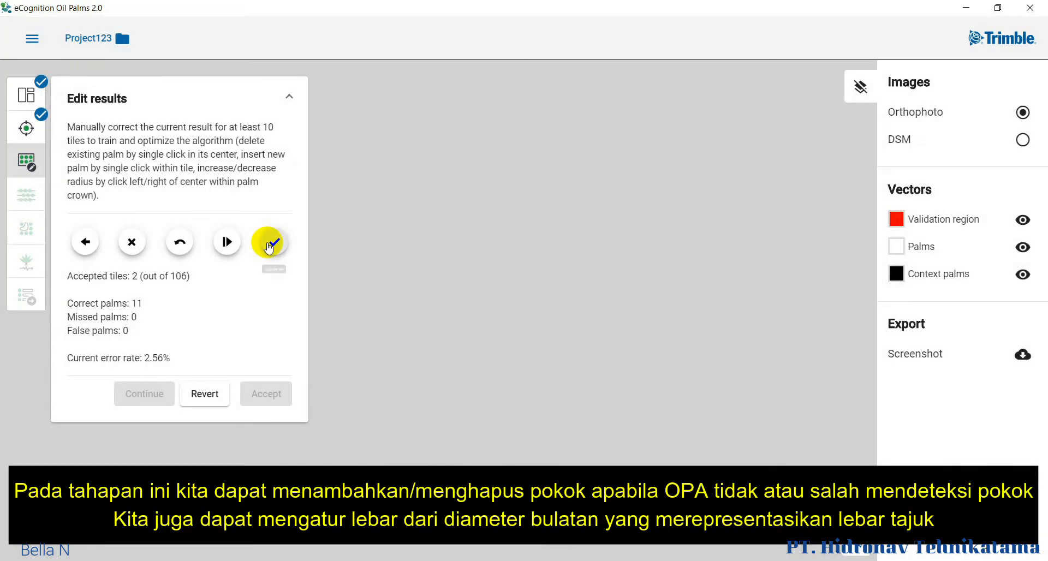
Check the palm circles in the third validation tile and approve it without corrections.
{"action": "left_click", "coordinate": [411, 321]}
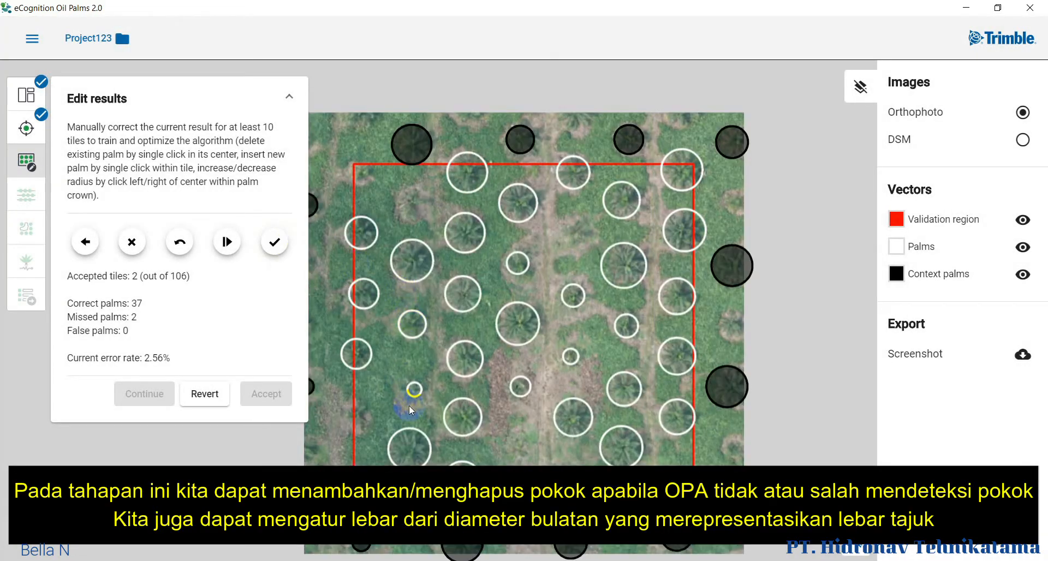
{"action": "scroll", "coordinate": [412, 391], "scroll_direction": "up", "scroll_amount": 3}
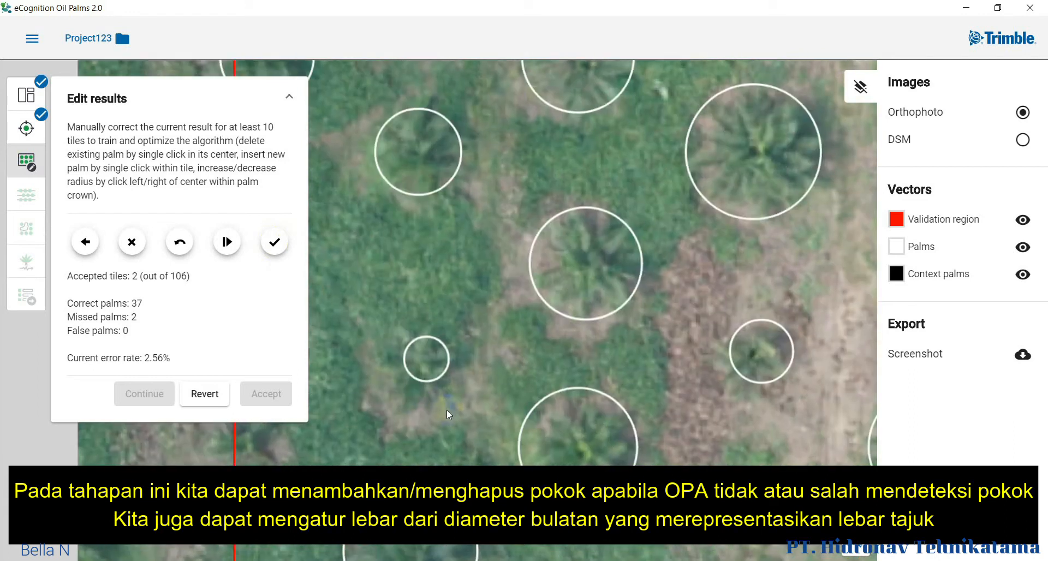
{"action": "scroll", "coordinate": [446, 410], "scroll_direction": "down", "scroll_amount": 5}
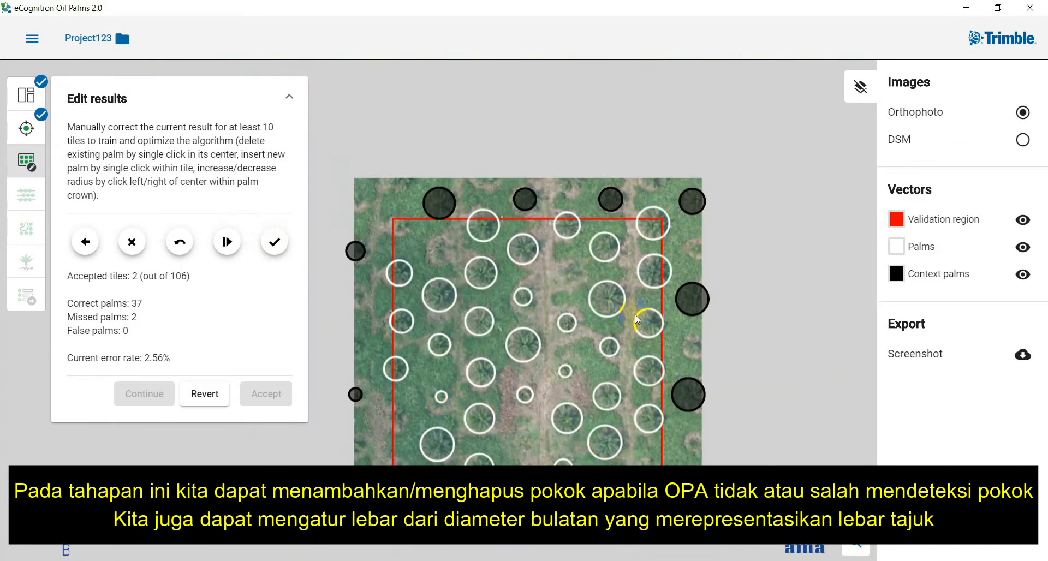
{"action": "scroll", "coordinate": [570, 274], "scroll_direction": "up", "scroll_amount": 4}
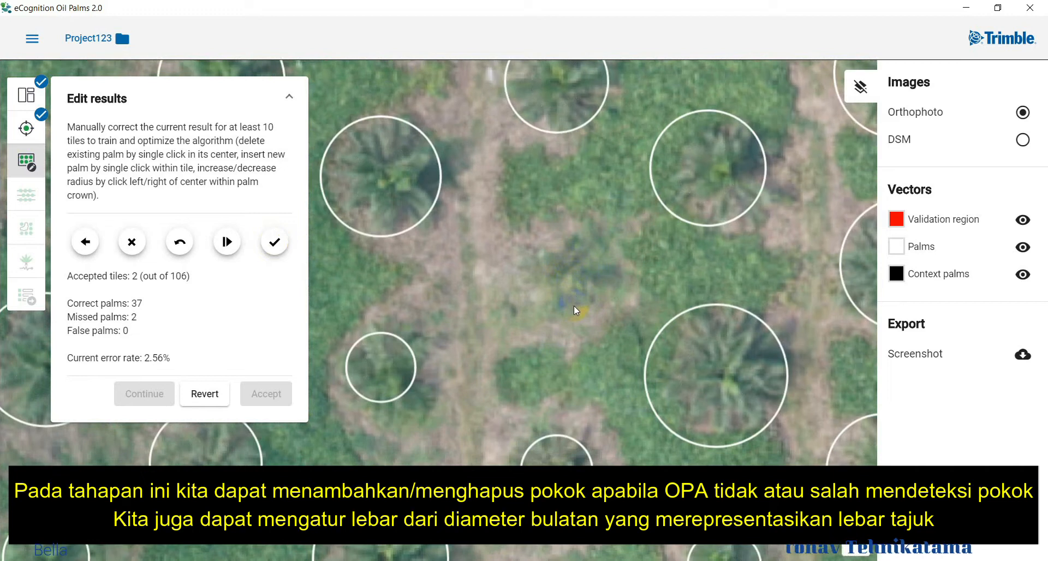
{"action": "scroll", "coordinate": [574, 305], "scroll_direction": "down", "scroll_amount": 5}
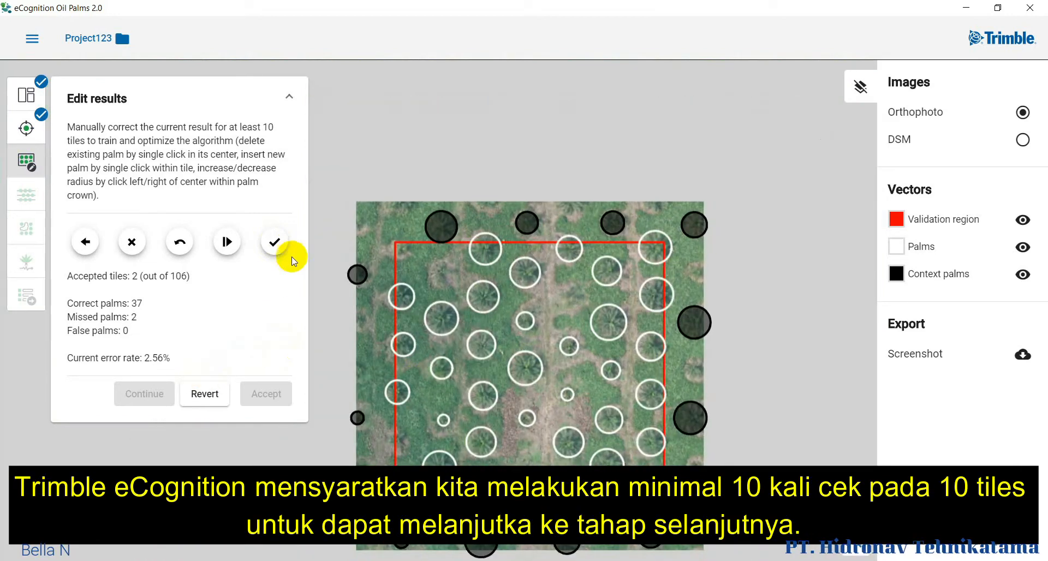
{"action": "left_click", "coordinate": [281, 255]}
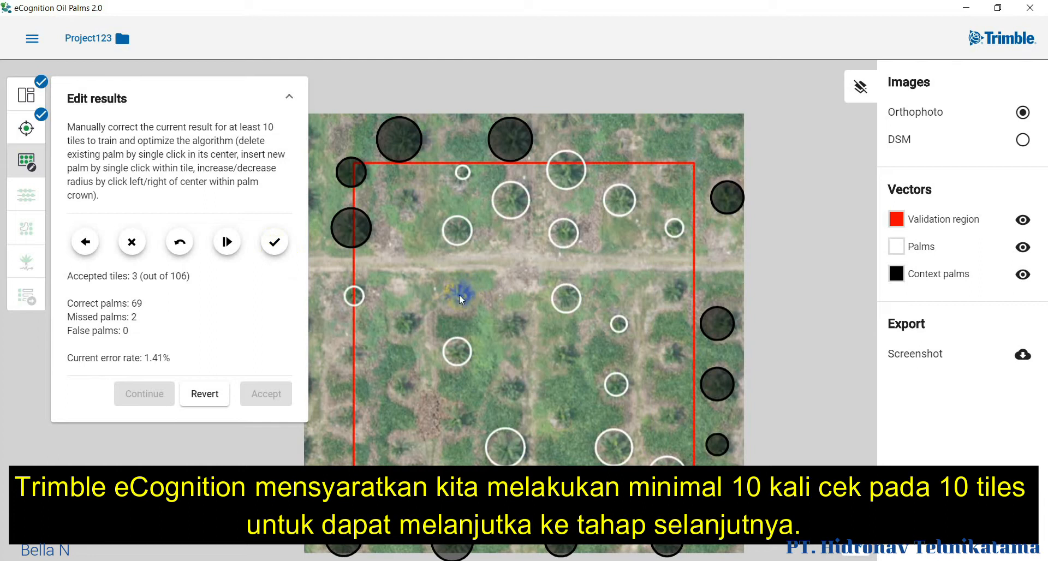
Add the five missed palms south of the road in the fourth tile, adjust the southernmost one's circle, and approve the tile.
{"action": "left_click", "coordinate": [512, 328]}
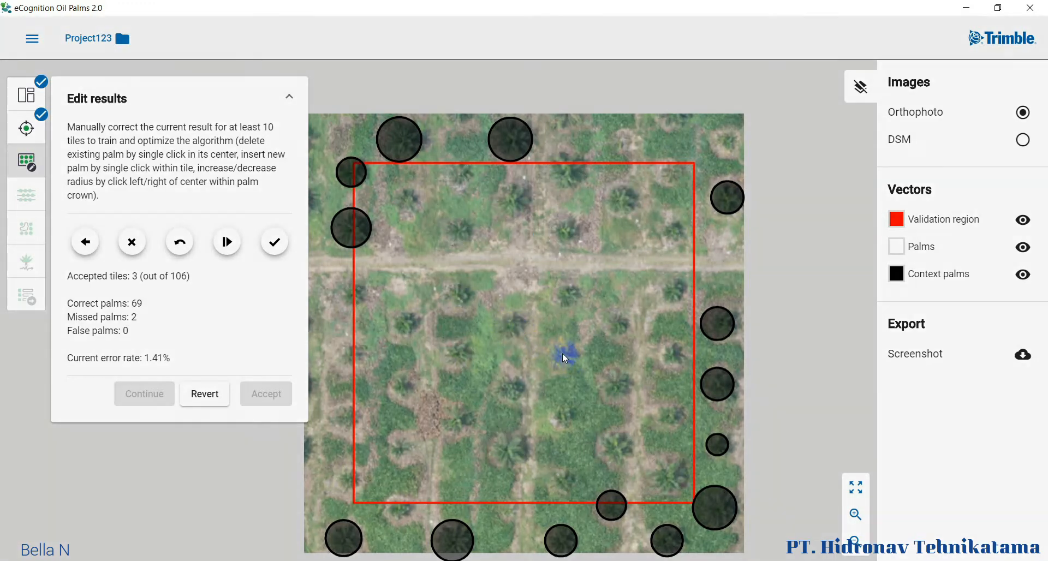
{"action": "left_click", "coordinate": [561, 353]}
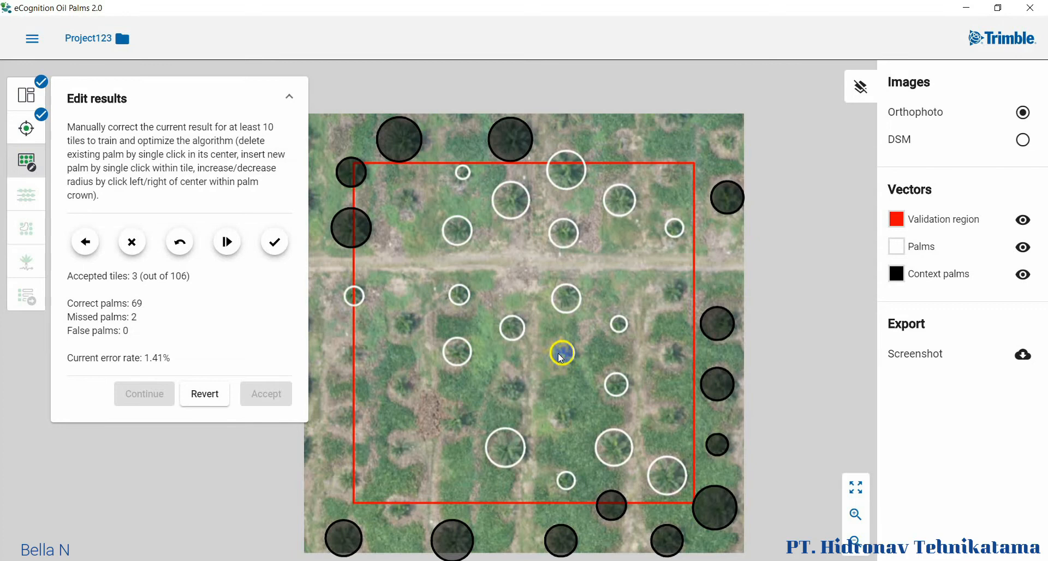
{"action": "left_click", "coordinate": [406, 323]}
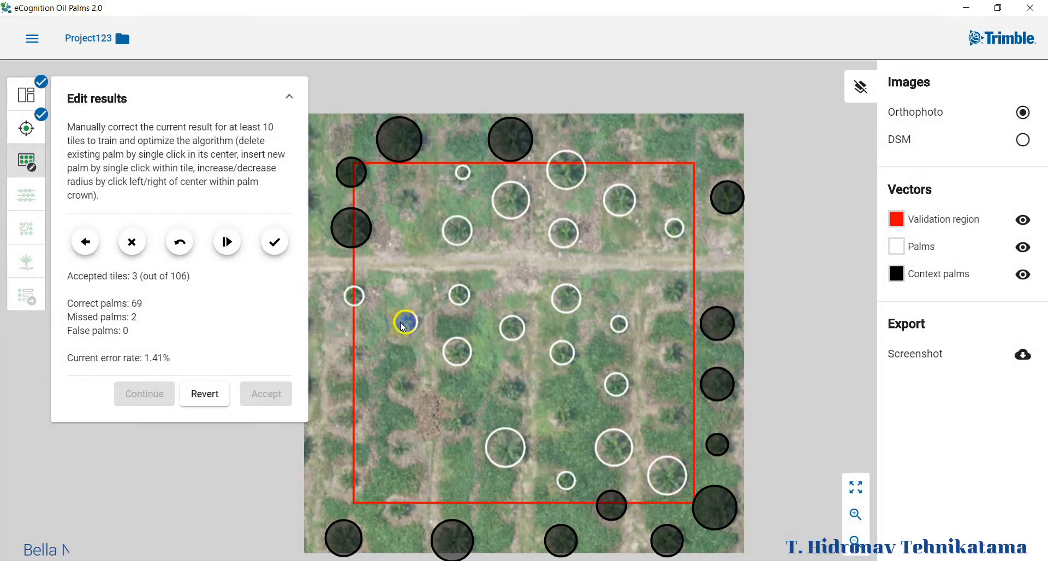
{"action": "left_click", "coordinate": [455, 418]}
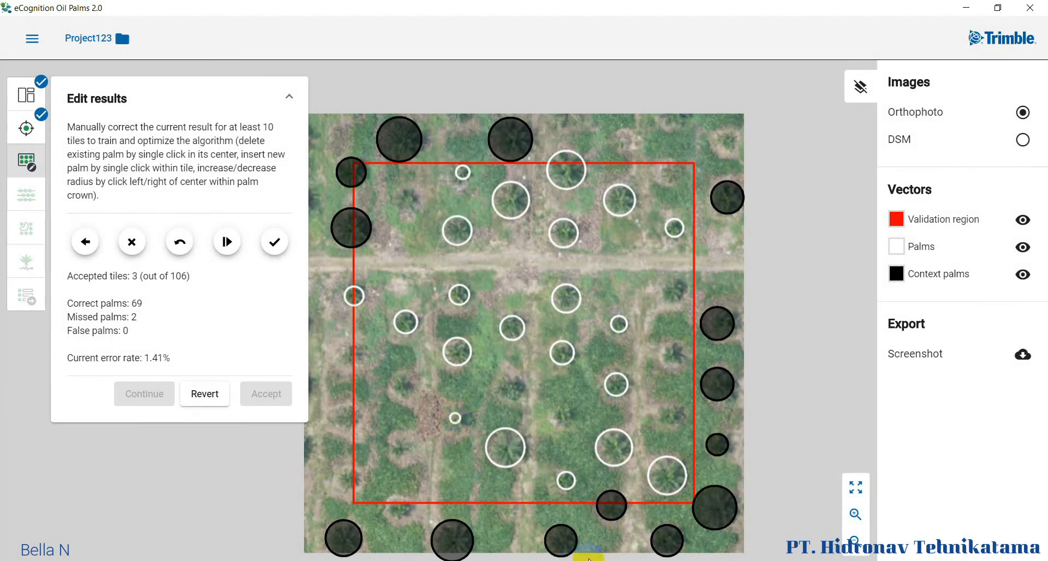
{"action": "left_click", "coordinate": [452, 418]}
{"action": "left_click", "coordinate": [279, 246]}
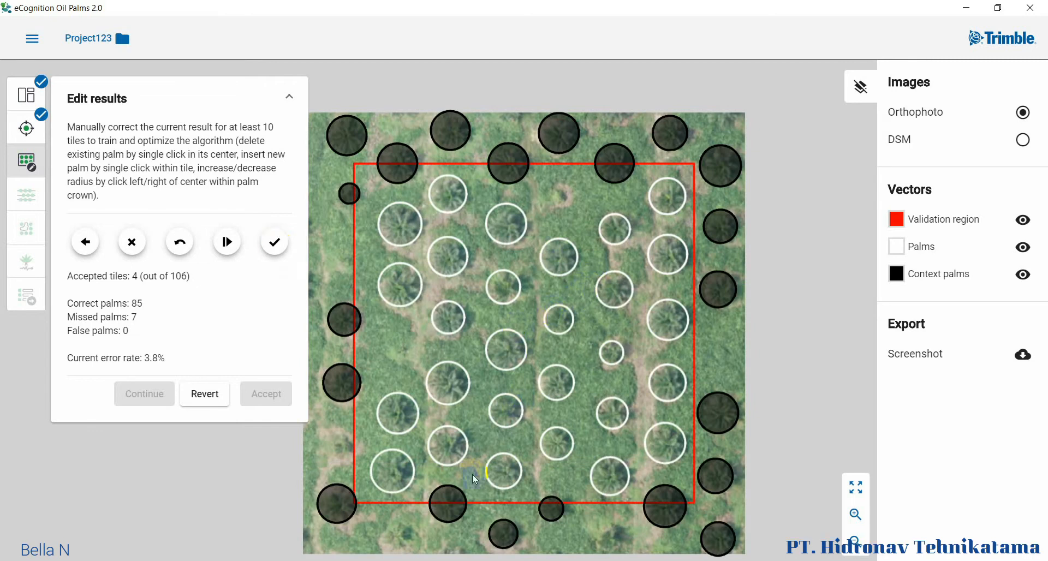
Add the missed small palm near the fifth tile's northern edge, shrink its circle to fit the crown, and approve the tile.
{"action": "scroll", "coordinate": [473, 473], "scroll_direction": "up", "scroll_amount": 5}
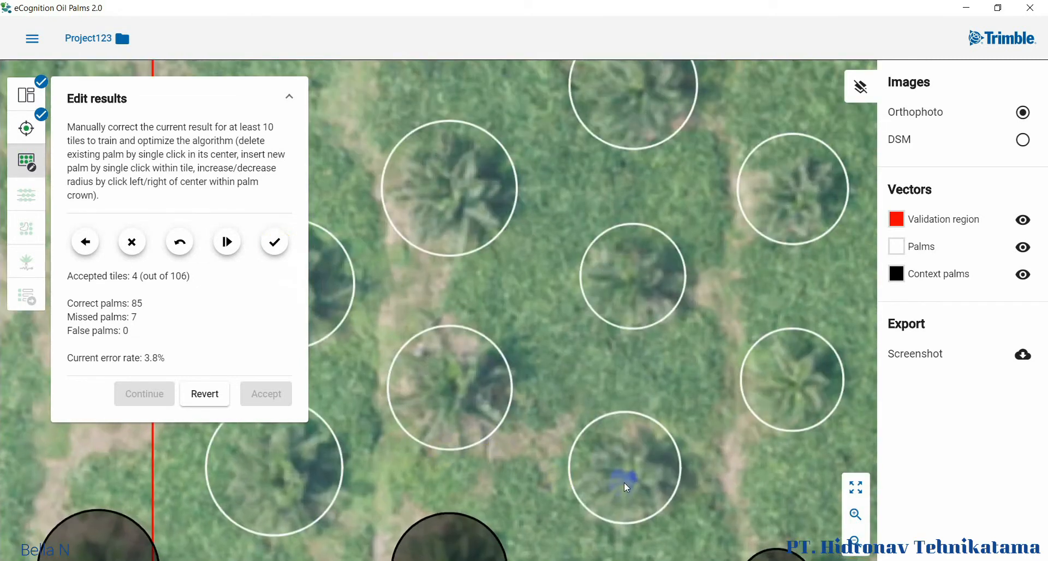
{"action": "scroll", "coordinate": [624, 483], "scroll_direction": "down", "scroll_amount": 5}
{"action": "scroll", "coordinate": [749, 376], "scroll_direction": "up", "scroll_amount": 2}
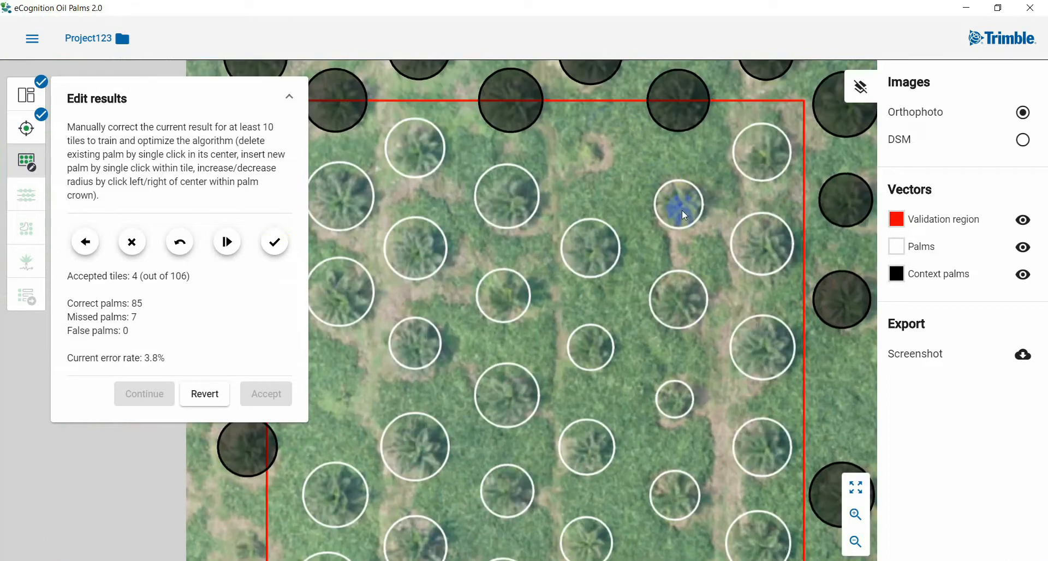
{"action": "scroll", "coordinate": [595, 129], "scroll_direction": "up", "scroll_amount": 2}
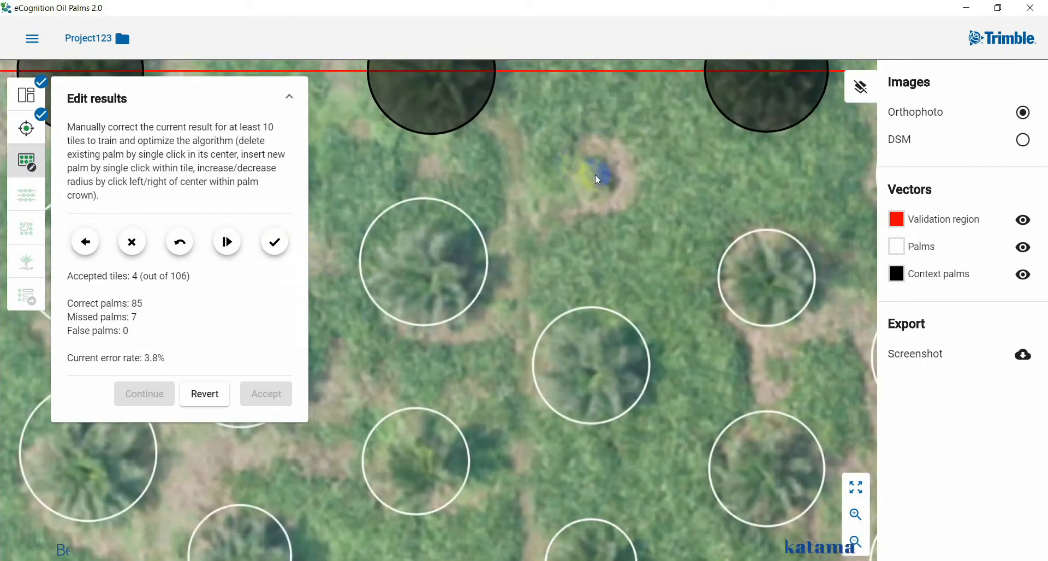
{"action": "left_click", "coordinate": [593, 179]}
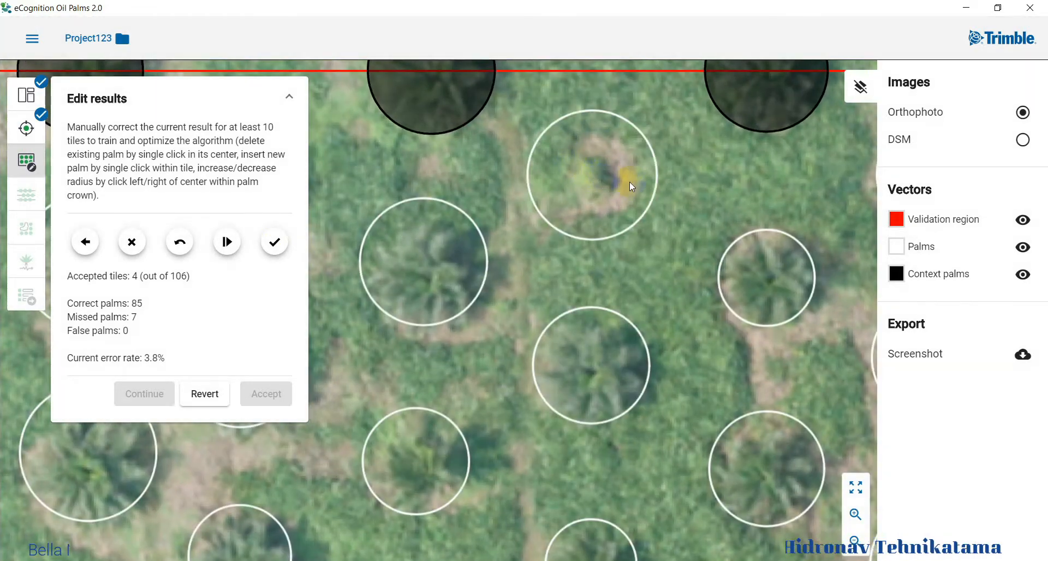
{"action": "left_click", "coordinate": [623, 177]}
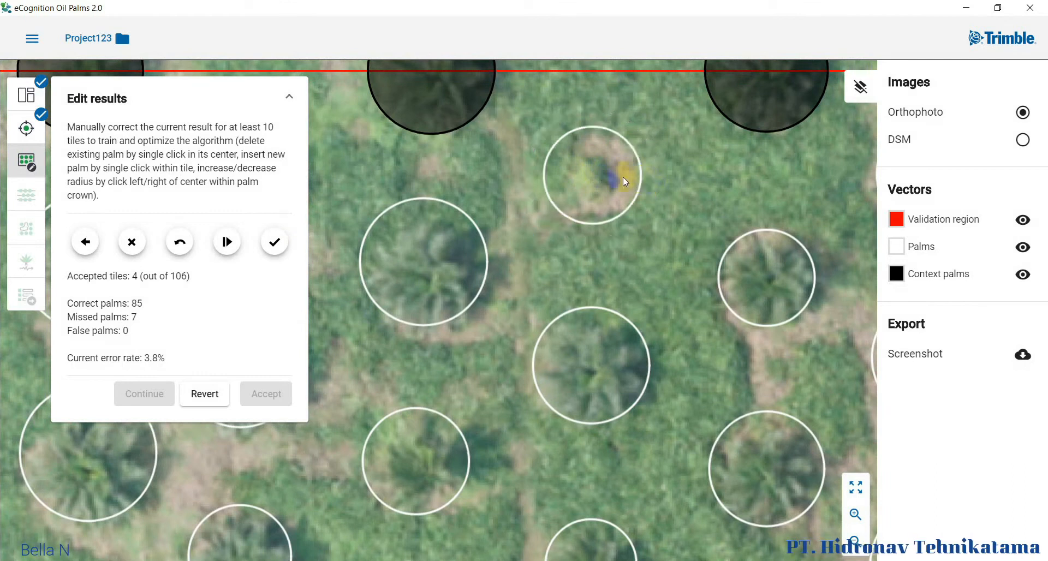
{"action": "left_click", "coordinate": [629, 178]}
{"action": "left_click", "coordinate": [615, 176]}
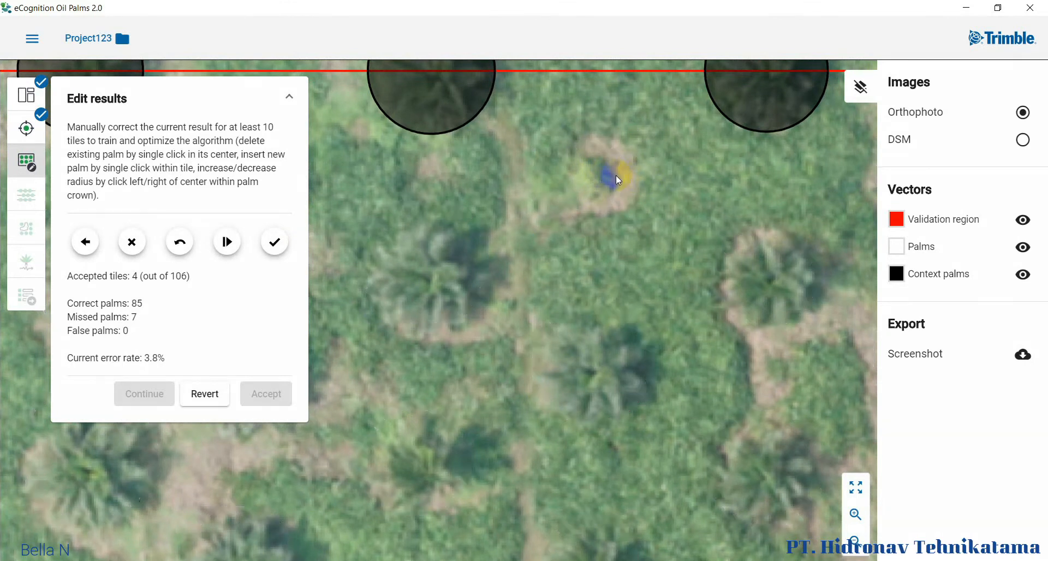
{"action": "scroll", "coordinate": [514, 233], "scroll_direction": "down", "scroll_amount": 5}
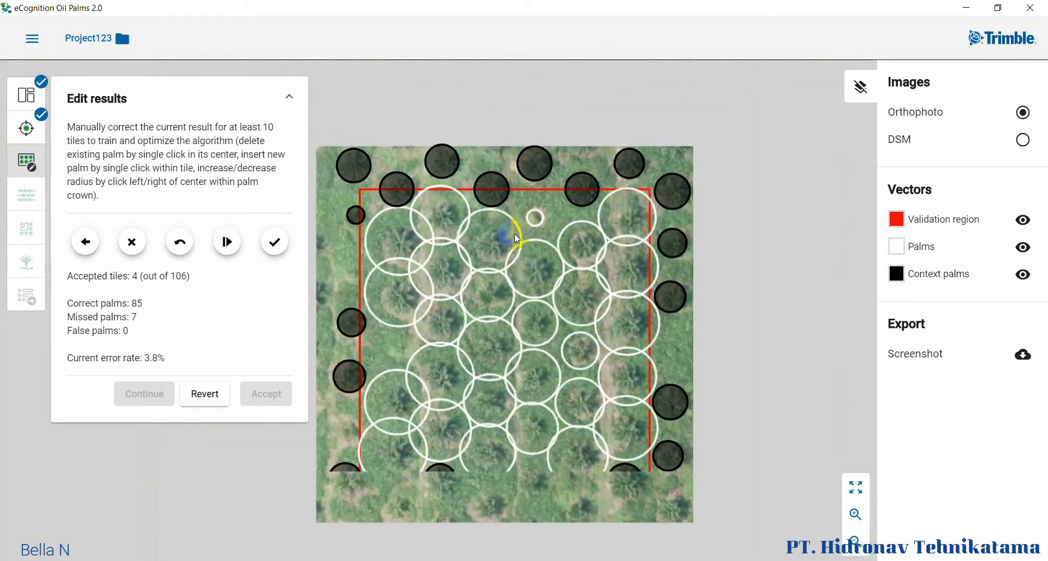
{"action": "left_click", "coordinate": [276, 242]}
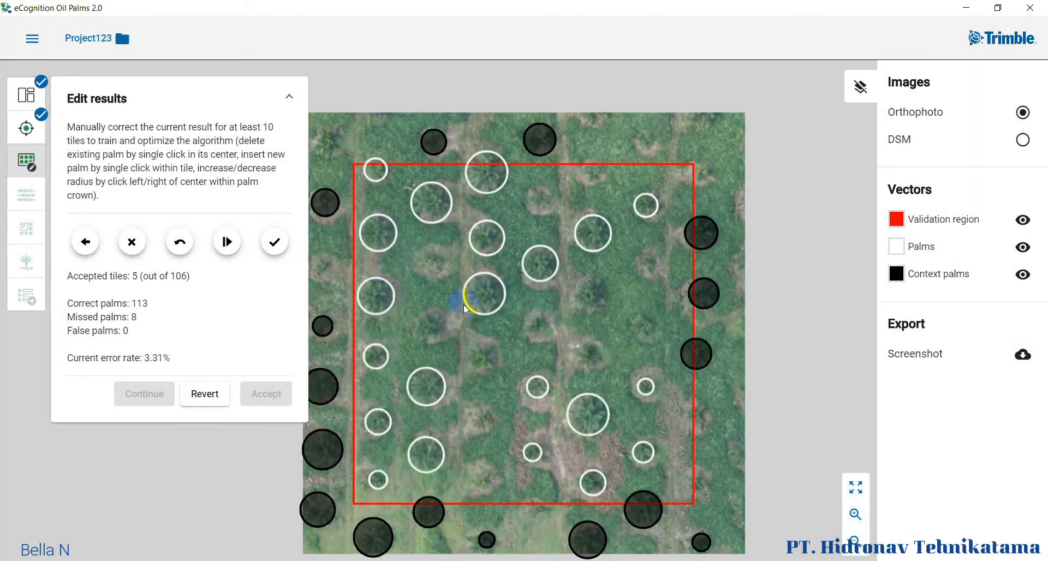
Add two missed palms at mid-height of the sixth tile and reduce the eastern one's circle to fit its crown.
{"action": "left_click", "coordinate": [428, 328]}
{"action": "left_click", "coordinate": [587, 349]}
{"action": "left_click", "coordinate": [590, 356]}
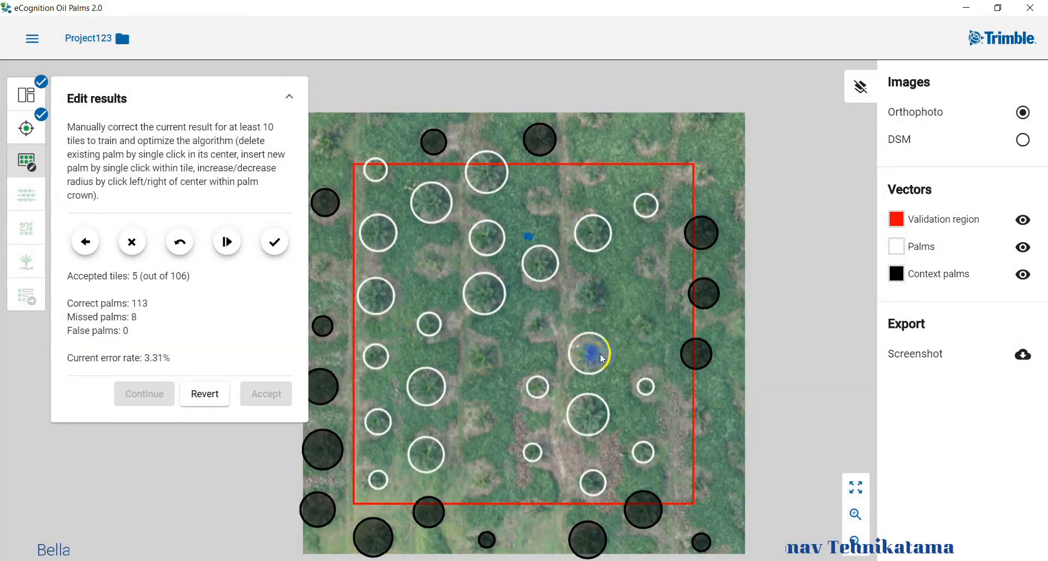
Add the missed palm directly north of the eastern one with a fitted circle and another near the tile's centre, and approve the sixth tile.
{"action": "left_click", "coordinate": [590, 290]}
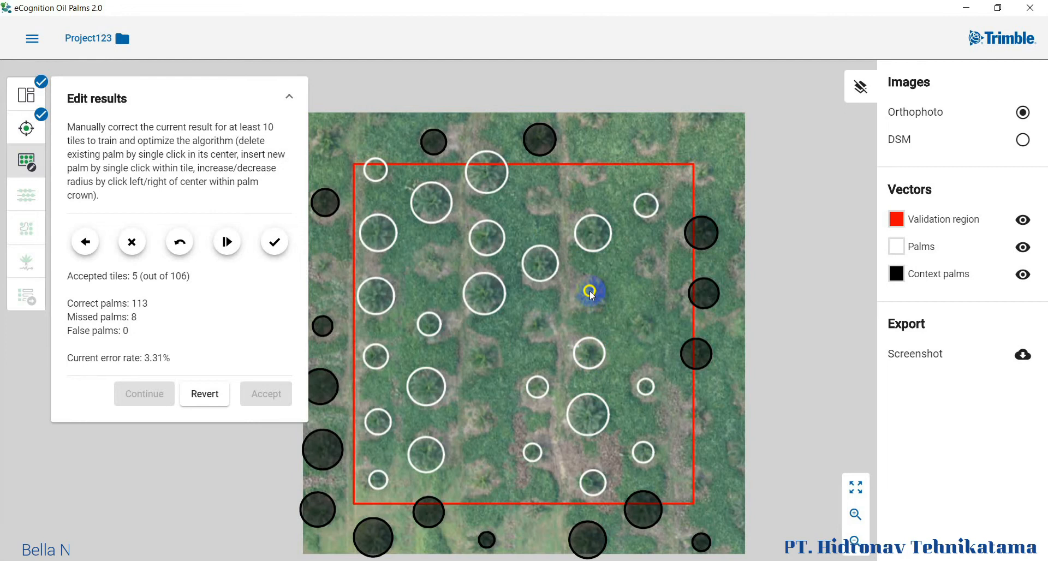
{"action": "left_click", "coordinate": [592, 293]}
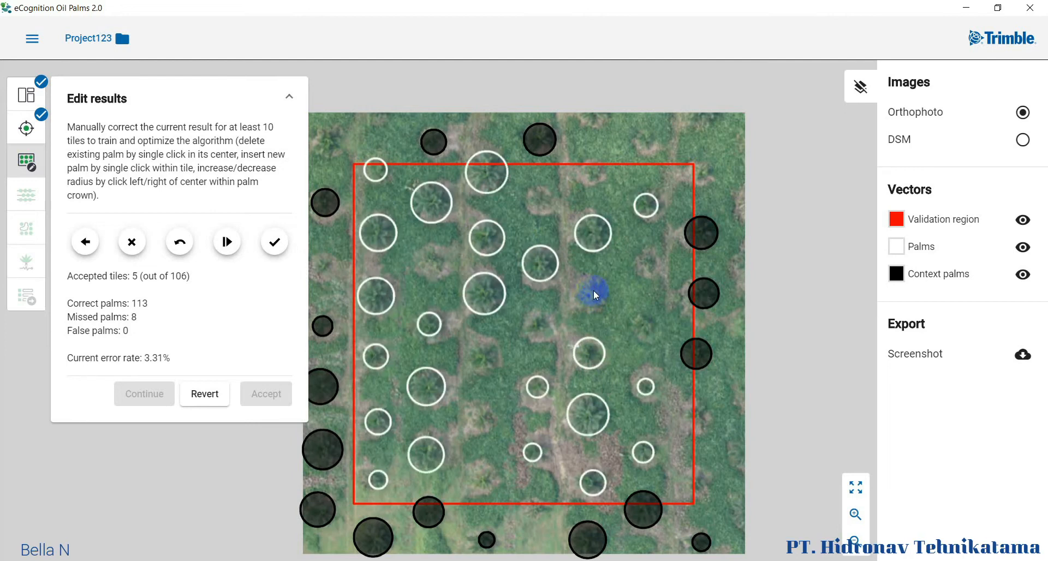
{"action": "left_click", "coordinate": [593, 290]}
{"action": "left_click", "coordinate": [592, 295]}
{"action": "left_click", "coordinate": [476, 356]}
{"action": "left_click", "coordinate": [273, 244]}
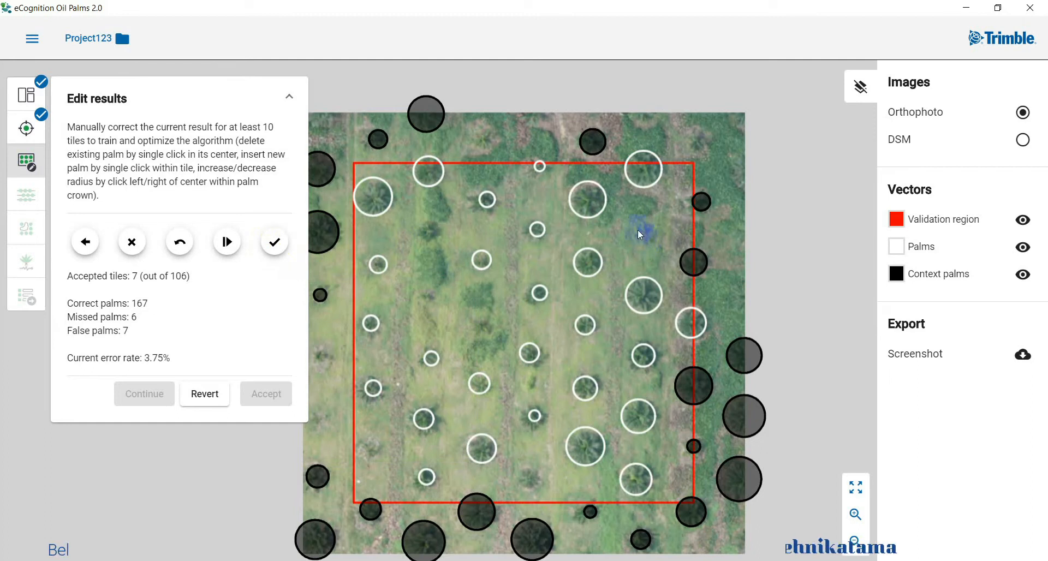
Check the palm circles in the eighth and ninth validation tiles and approve both without corrections.
{"action": "scroll", "coordinate": [643, 231], "scroll_direction": "up", "scroll_amount": 5}
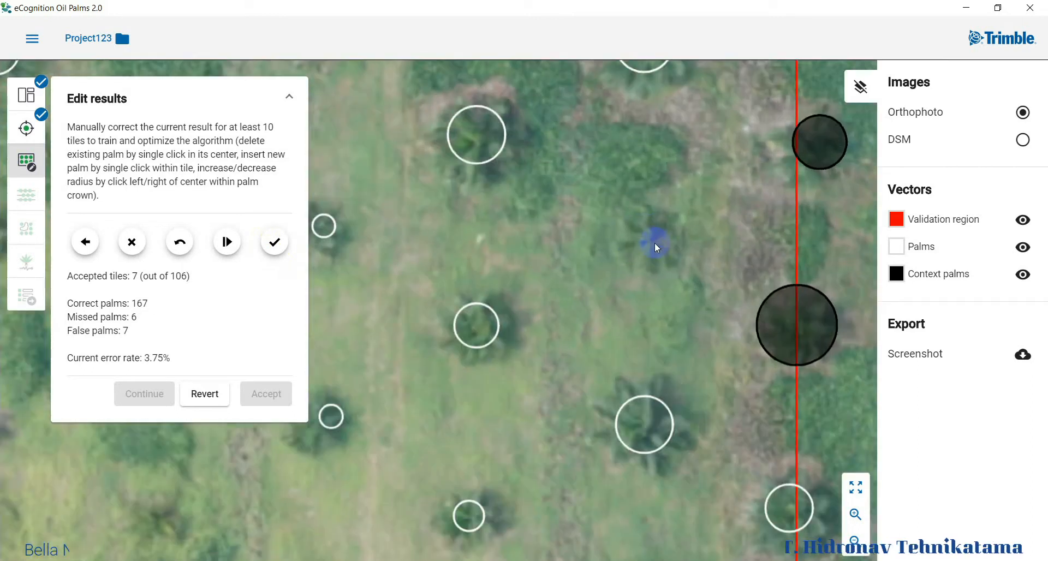
{"action": "scroll", "coordinate": [673, 273], "scroll_direction": "down", "scroll_amount": 5}
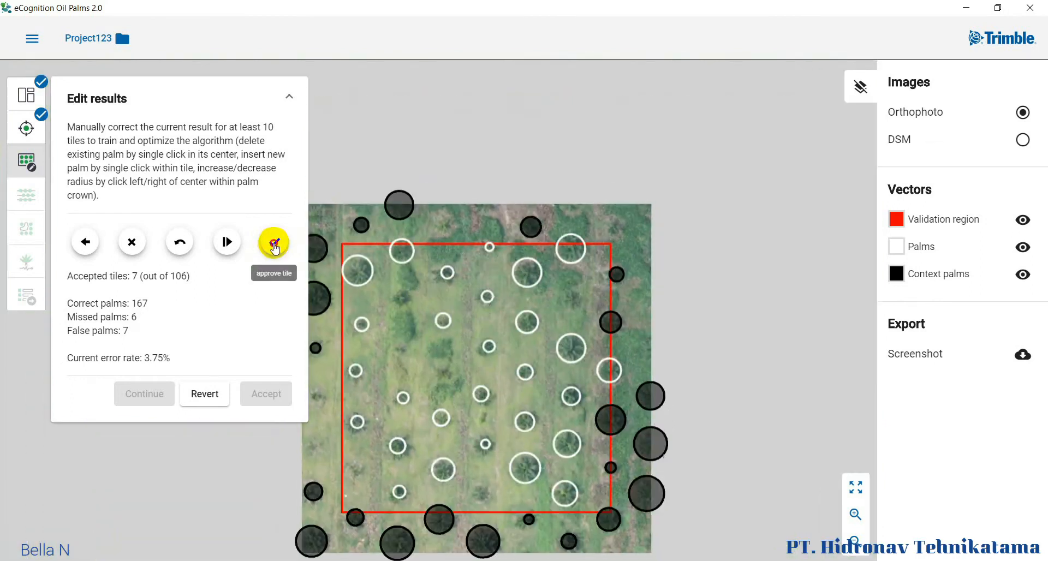
{"action": "left_click", "coordinate": [275, 249]}
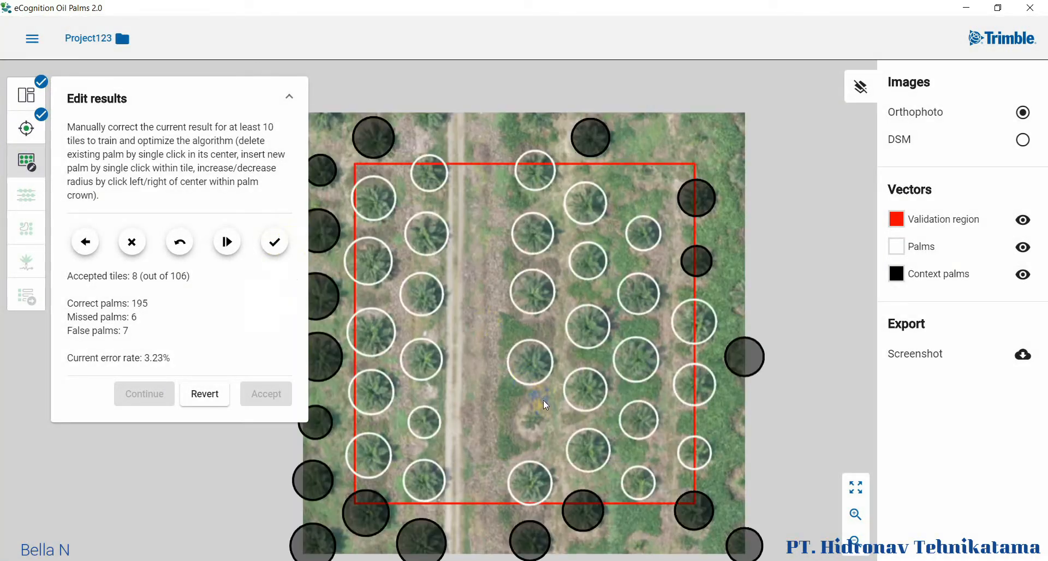
{"action": "scroll", "coordinate": [469, 287], "scroll_direction": "up", "scroll_amount": 2}
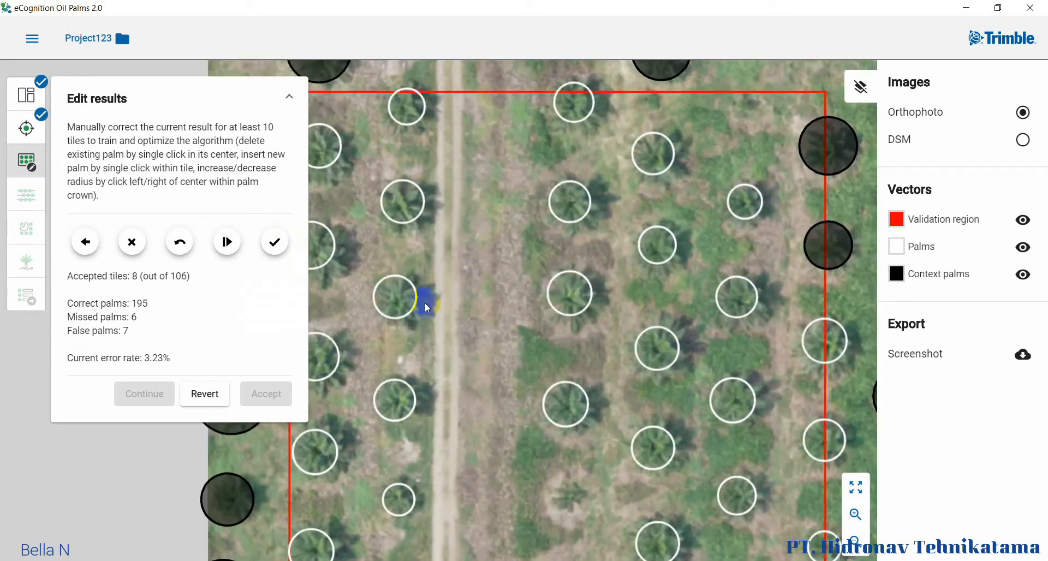
{"action": "left_click", "coordinate": [279, 241]}
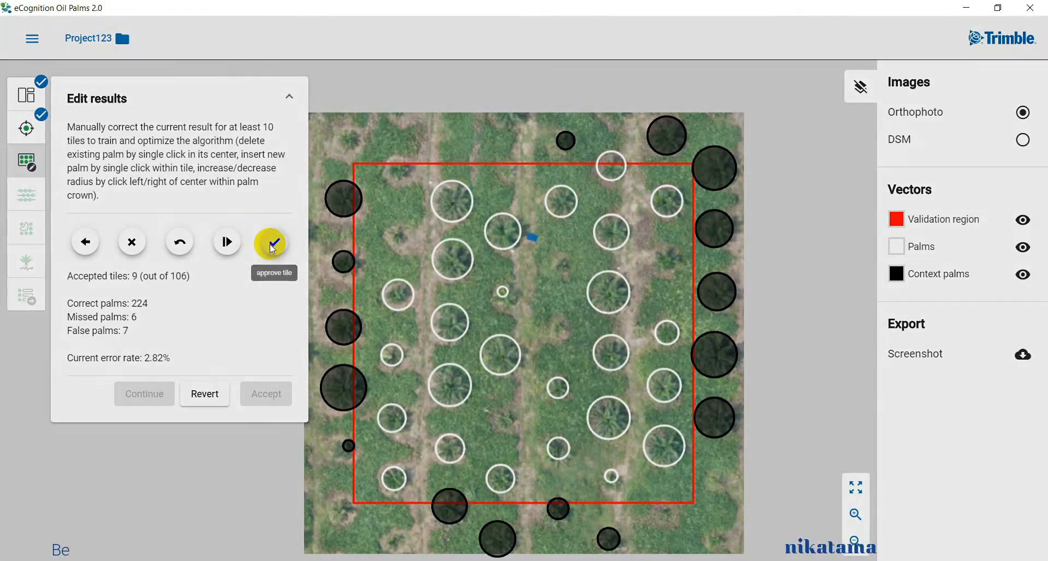
Approve the tenth and eleventh validation tiles and accept the edited palm results.
{"action": "left_click", "coordinate": [273, 246]}
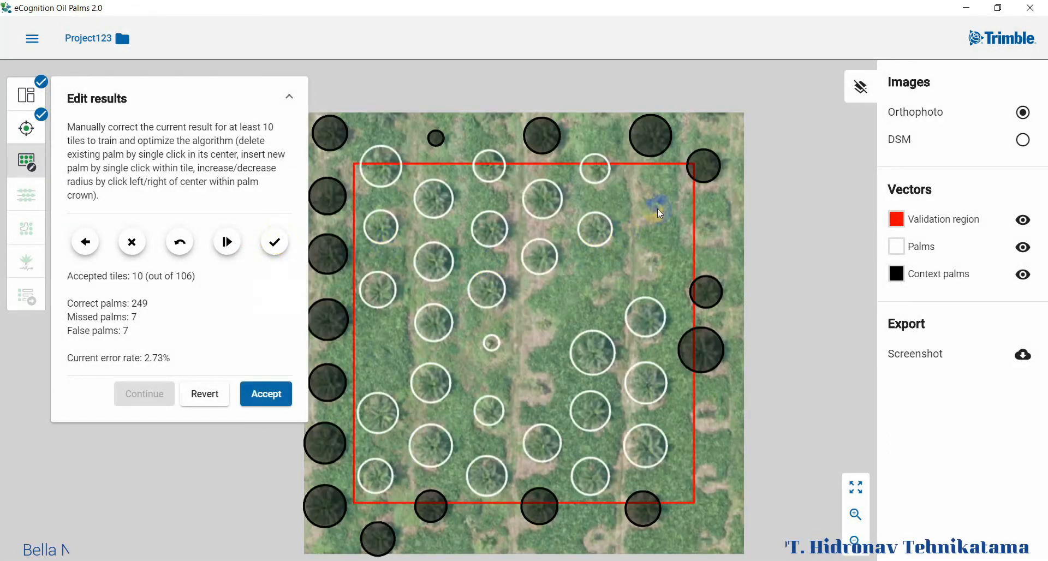
{"action": "left_click", "coordinate": [276, 245]}
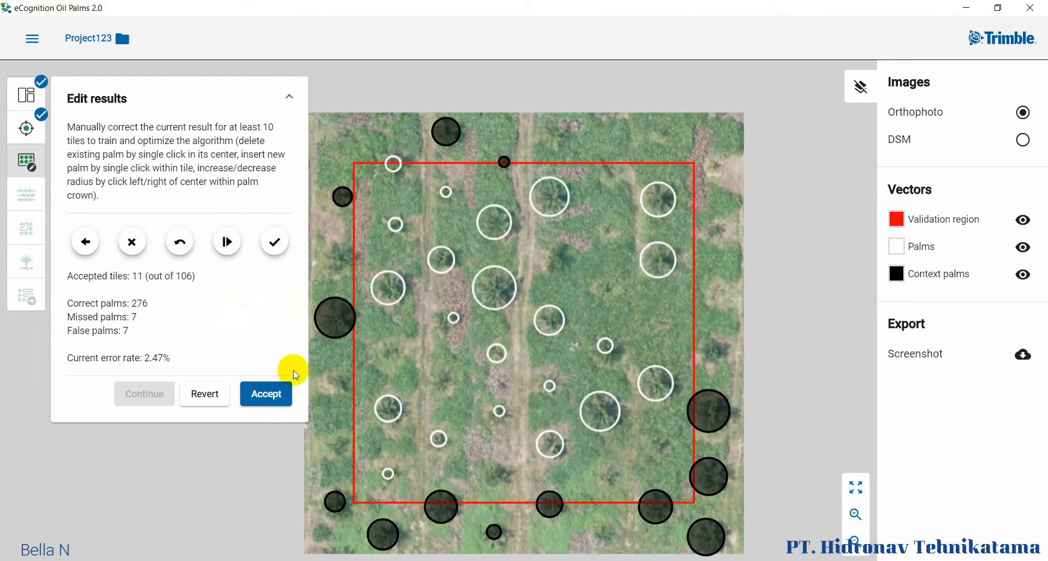
{"action": "left_click", "coordinate": [274, 246]}
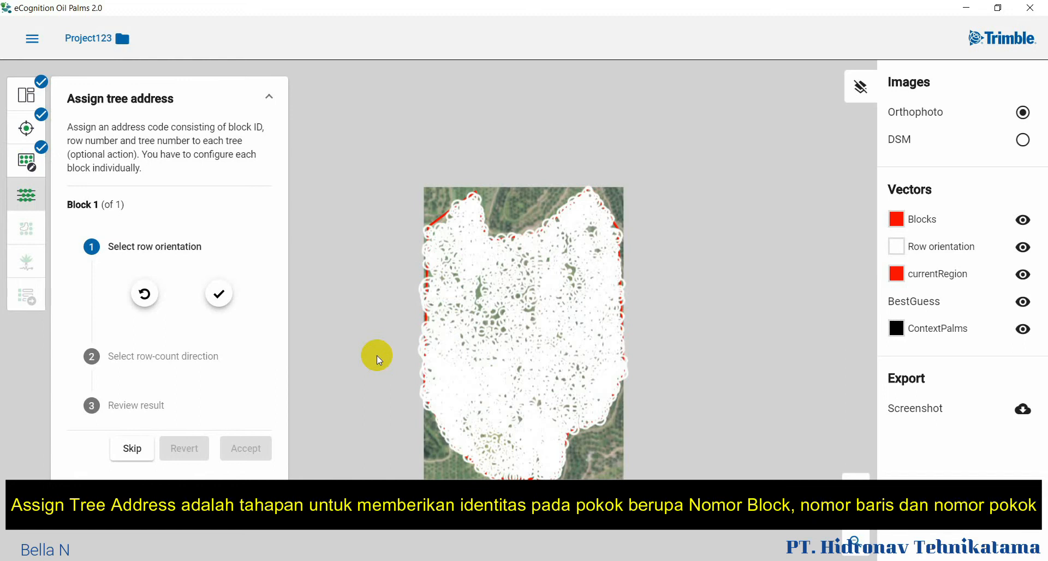
Check the suggested row orientation for Block 1 and accept it together with the suggested row-count direction.
{"action": "scroll", "coordinate": [522, 329], "scroll_direction": "up", "scroll_amount": 5}
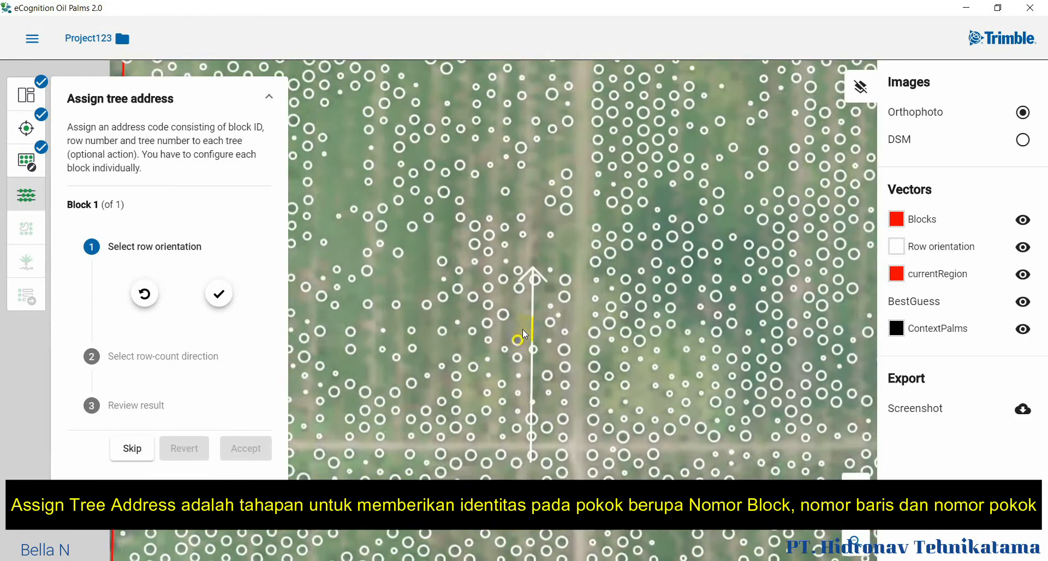
{"action": "scroll", "coordinate": [523, 329], "scroll_direction": "down", "scroll_amount": 5}
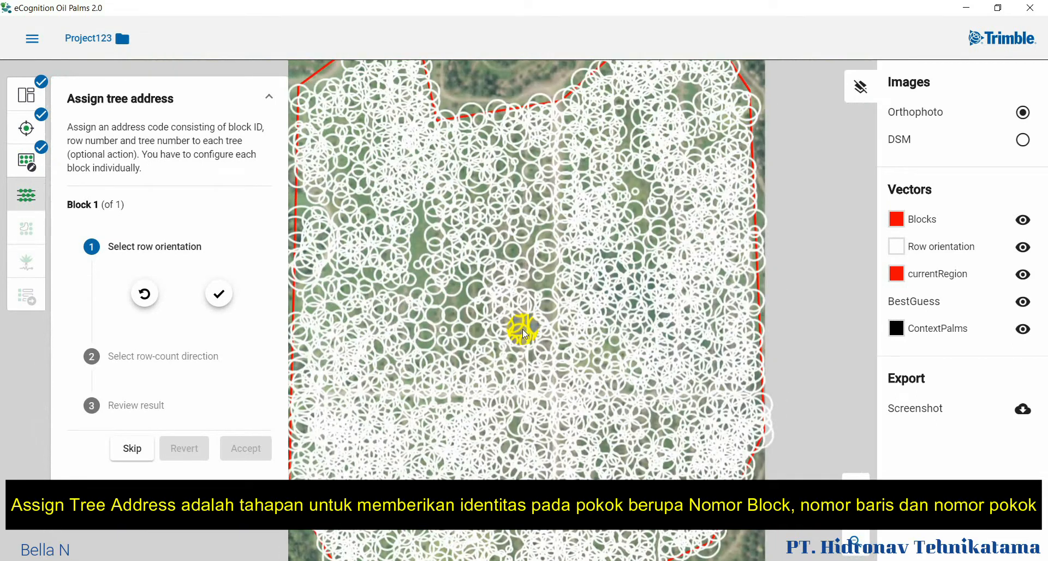
{"action": "left_click", "coordinate": [219, 298]}
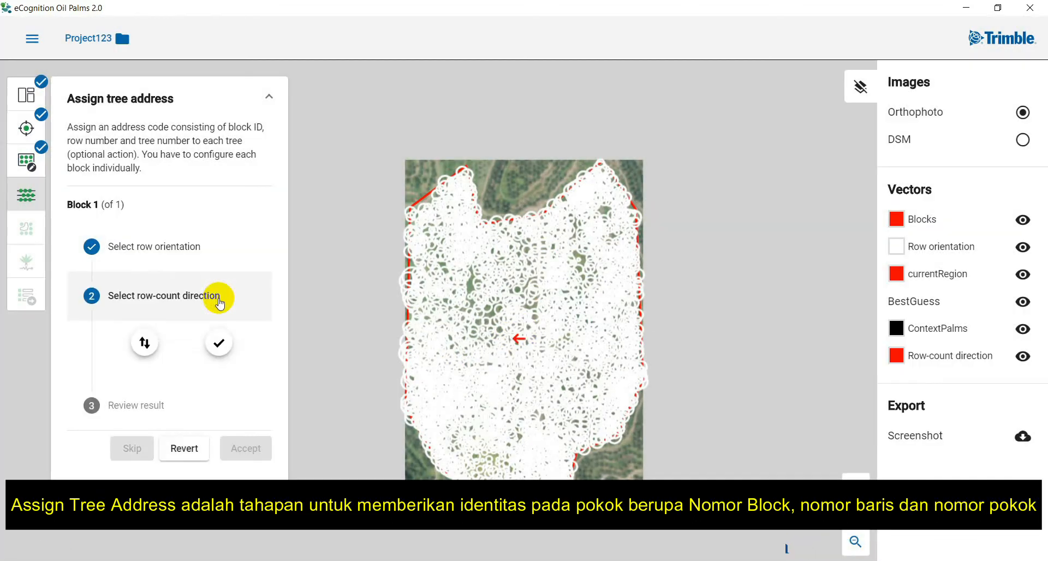
{"action": "left_click", "coordinate": [221, 344]}
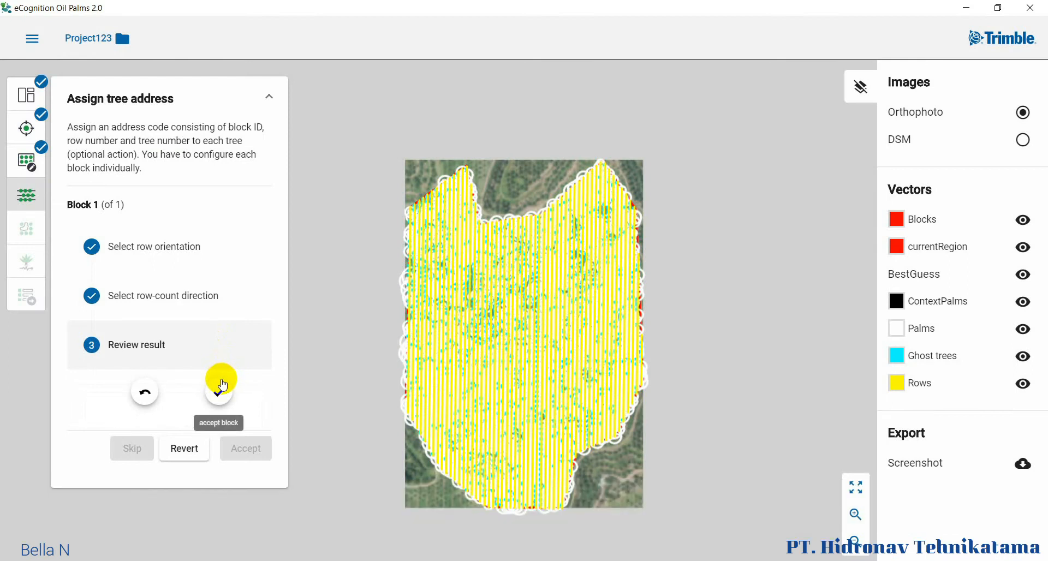
Accept the reviewed row result for Block 1, check the rows and ghost trees up close, and accept the tree addresses.
{"action": "left_click", "coordinate": [221, 394]}
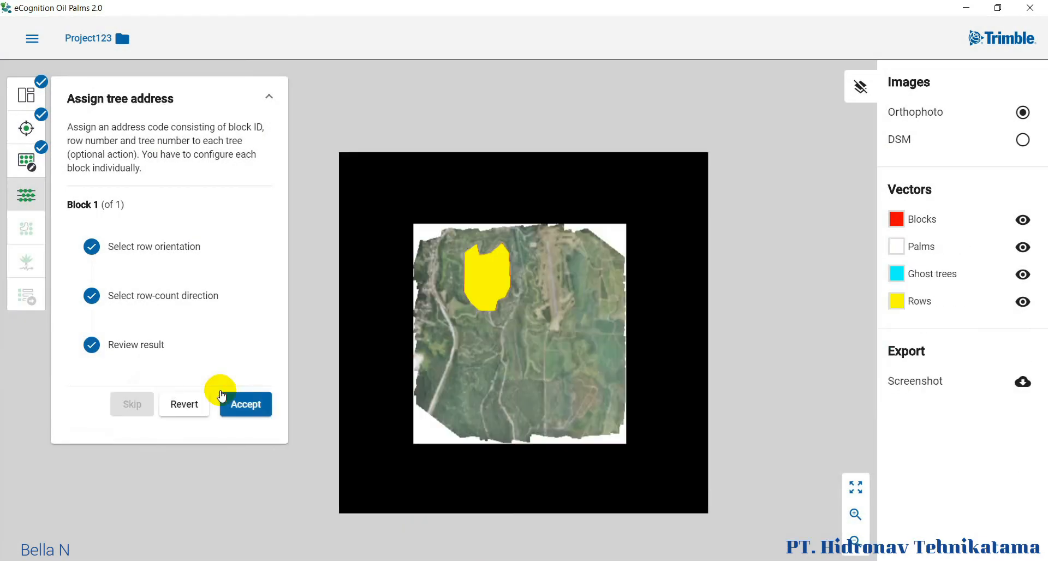
{"action": "scroll", "coordinate": [501, 295], "scroll_direction": "up", "scroll_amount": 2}
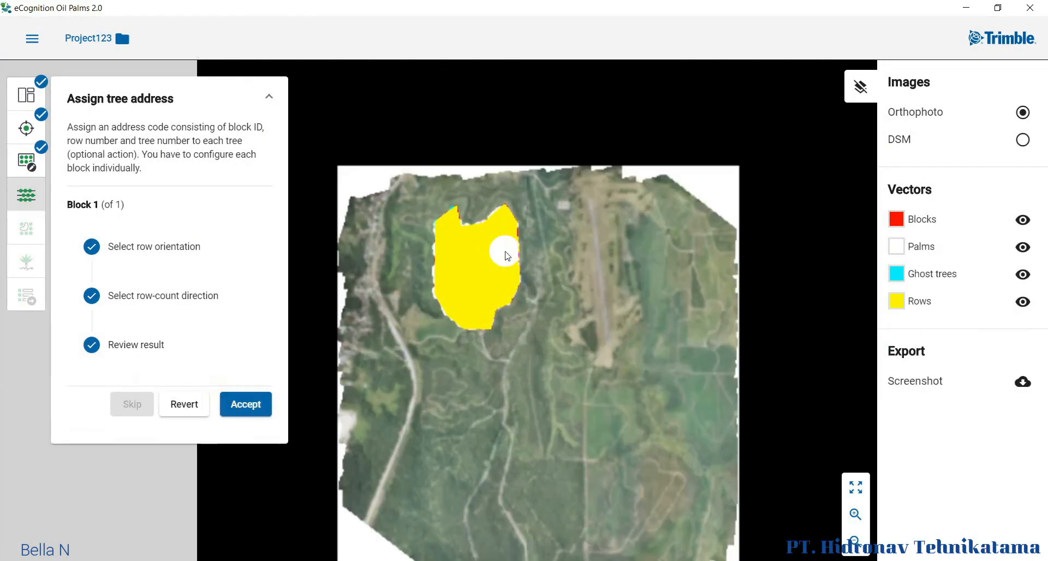
{"action": "scroll", "coordinate": [507, 255], "scroll_direction": "up", "scroll_amount": 6}
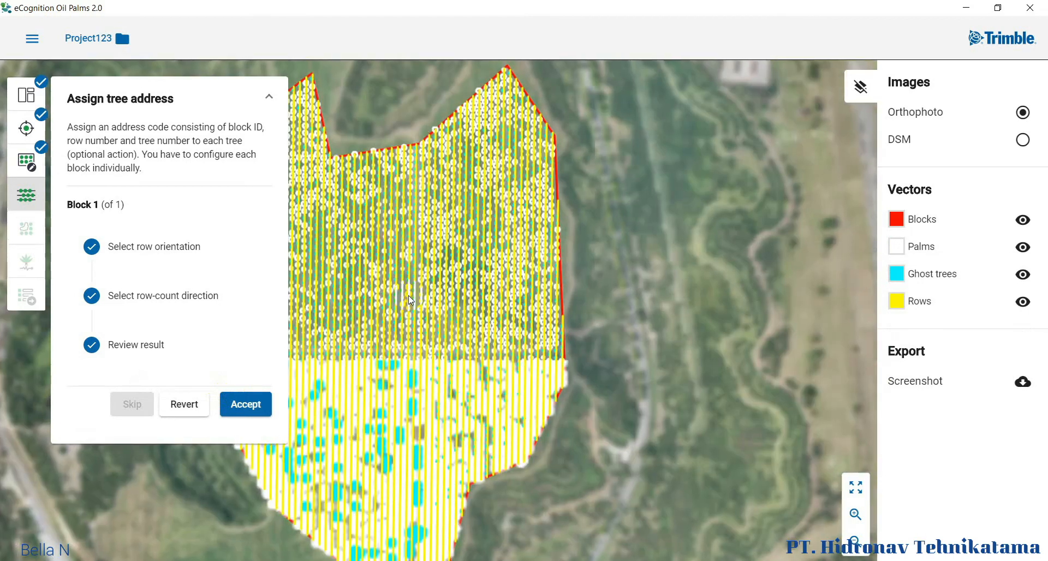
{"action": "scroll", "coordinate": [403, 247], "scroll_direction": "up", "scroll_amount": 1}
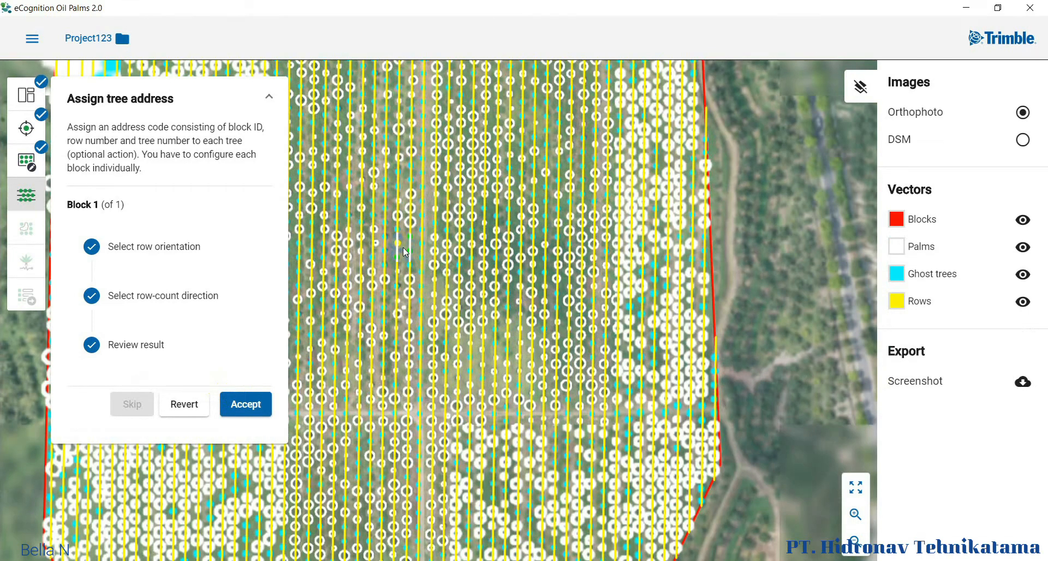
{"action": "scroll", "coordinate": [402, 247], "scroll_direction": "up", "scroll_amount": 4}
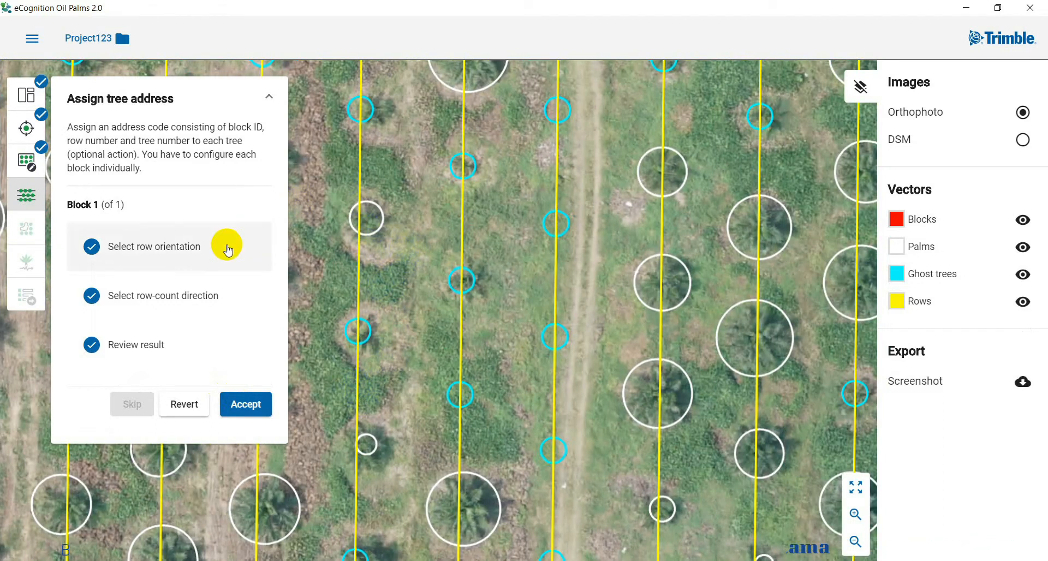
{"action": "left_click", "coordinate": [236, 405]}
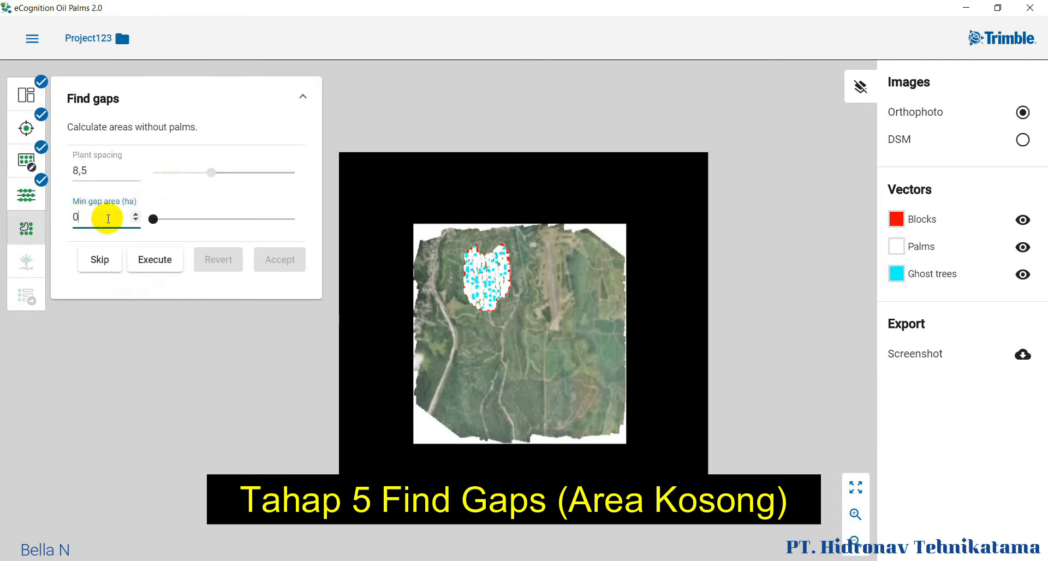
Set the minimum gap area to 0,01 ha, check the ghost trees in the southern part of the block, and run the gap calculation.
{"action": "type", "text": "01"}
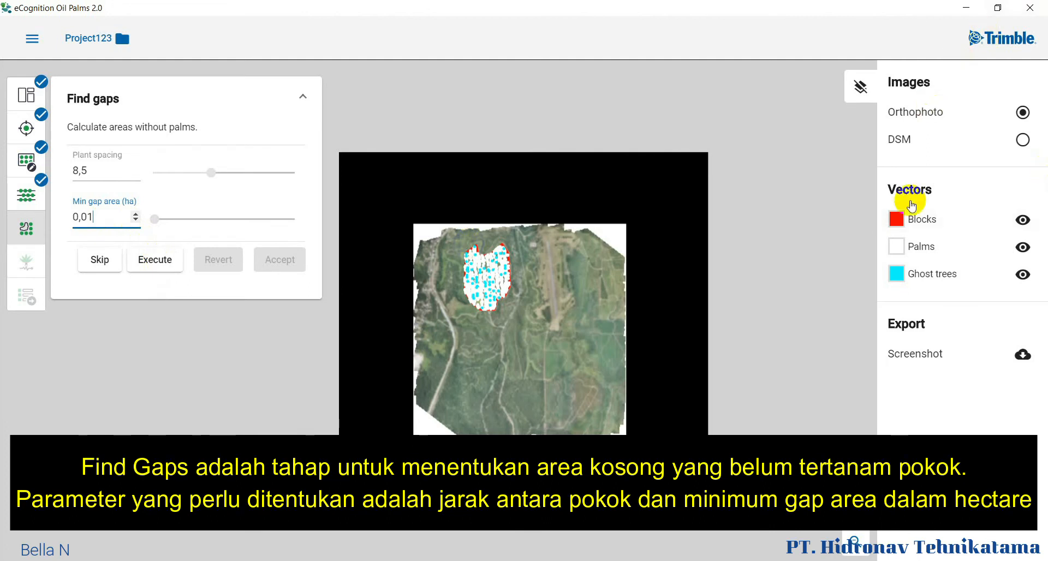
{"action": "scroll", "coordinate": [460, 303], "scroll_direction": "up", "scroll_amount": 5}
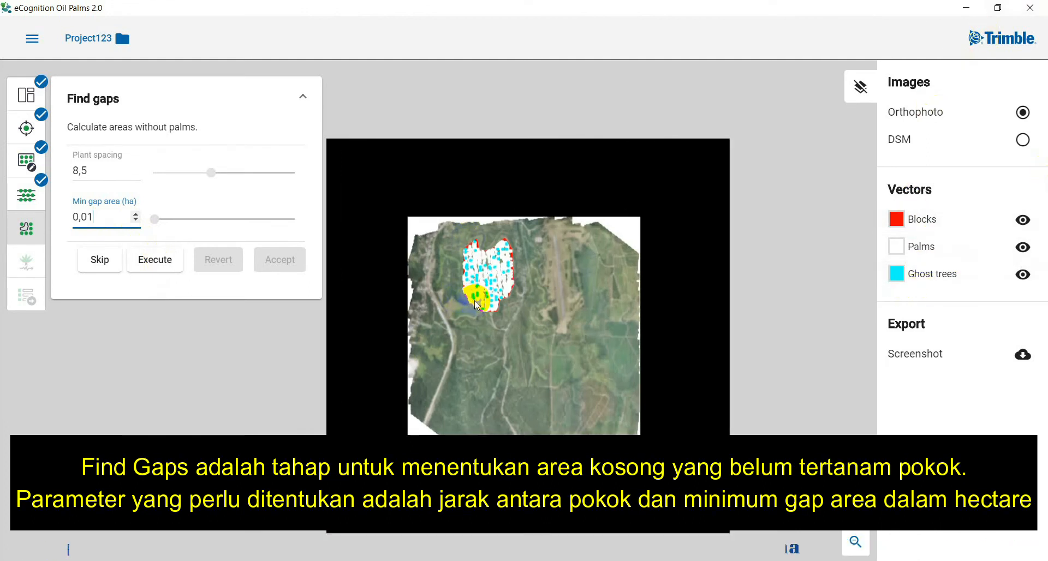
{"action": "scroll", "coordinate": [484, 376], "scroll_direction": "up", "scroll_amount": 6}
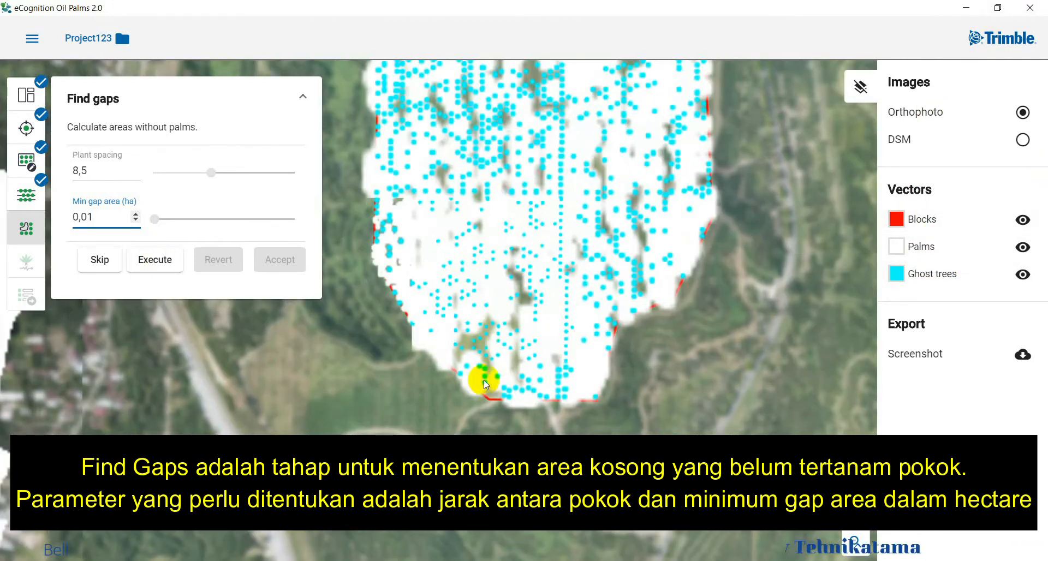
{"action": "scroll", "coordinate": [469, 394], "scroll_direction": "up", "scroll_amount": 4}
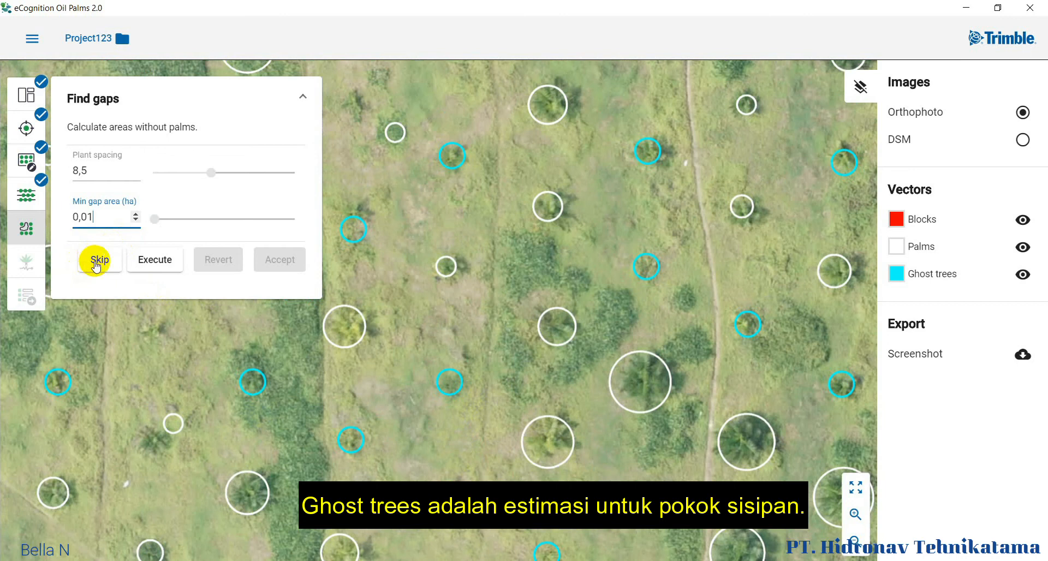
{"action": "left_click", "coordinate": [159, 259]}
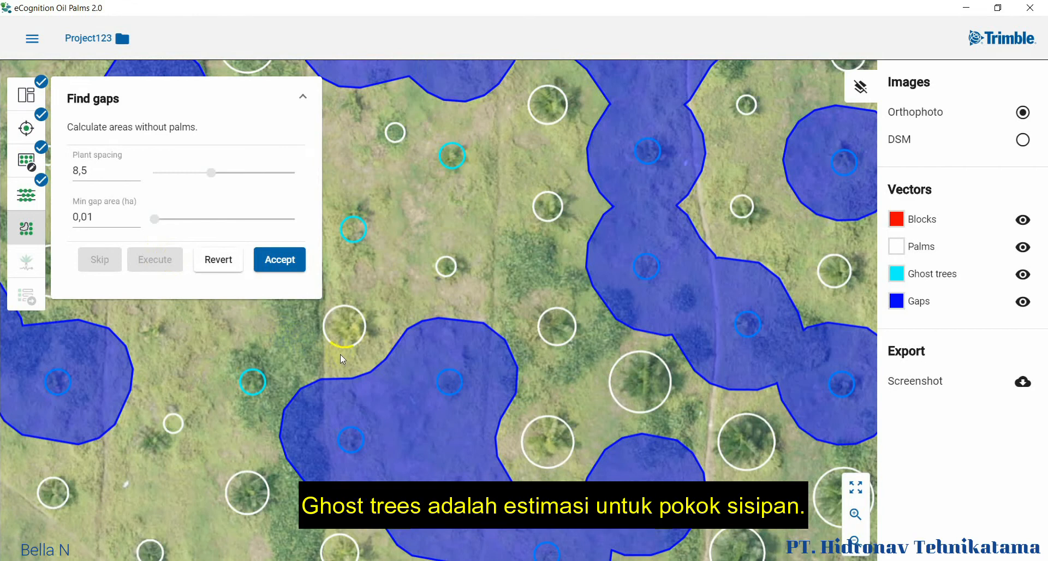
Examine the calculated gap polygons across the block and read the area of a large gap.
{"action": "scroll", "coordinate": [339, 355], "scroll_direction": "down", "scroll_amount": 5}
{"action": "scroll", "coordinate": [340, 354], "scroll_direction": "down", "scroll_amount": 3}
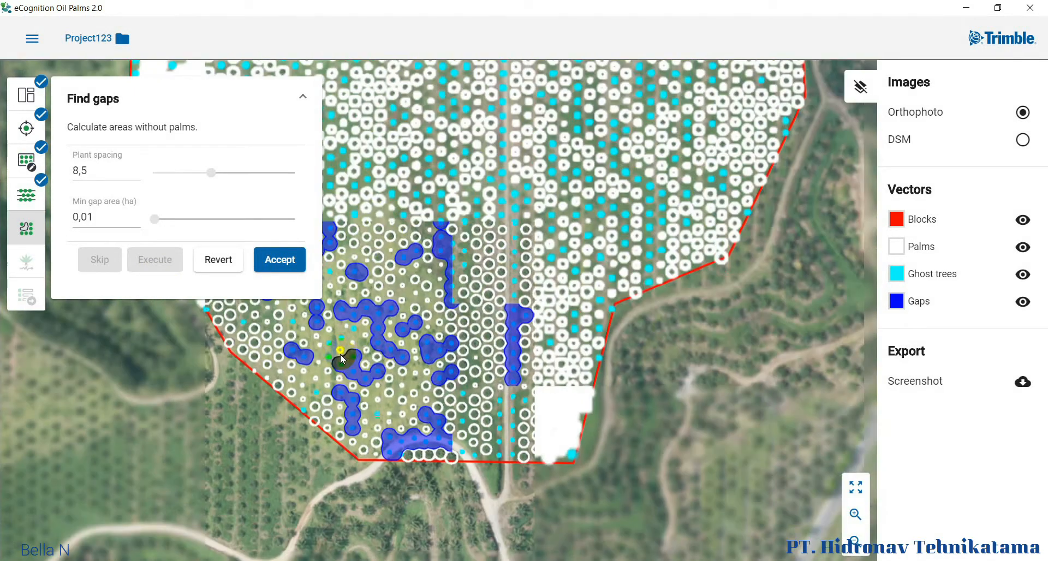
{"action": "scroll", "coordinate": [452, 236], "scroll_direction": "down", "scroll_amount": 2}
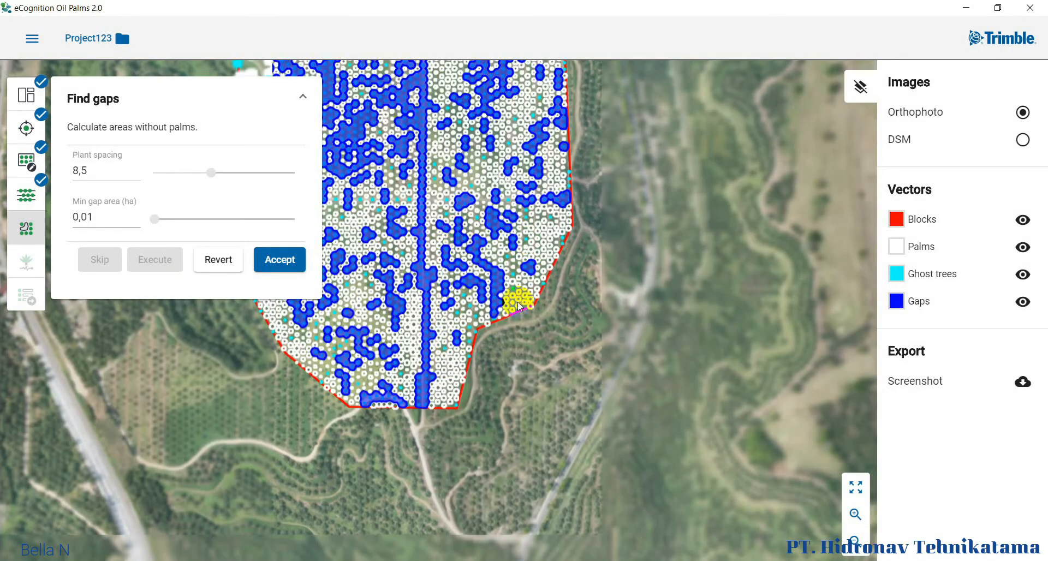
{"action": "left_click_drag", "start_coordinate": [543, 340], "coordinate": [563, 365]}
{"action": "left_click_drag", "start_coordinate": [418, 184], "coordinate": [568, 287]}
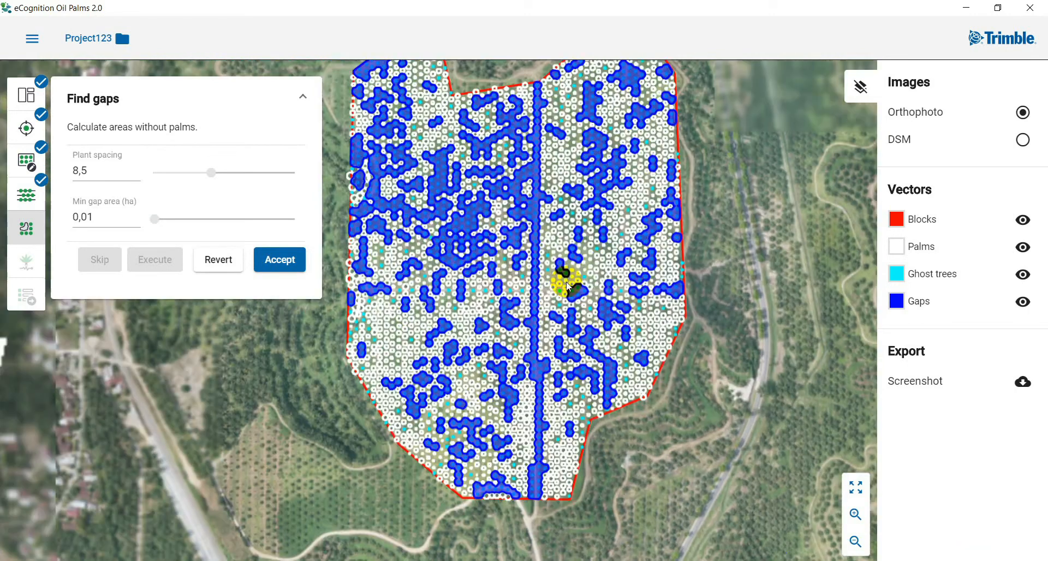
{"action": "scroll", "coordinate": [432, 182], "scroll_direction": "up", "scroll_amount": 5}
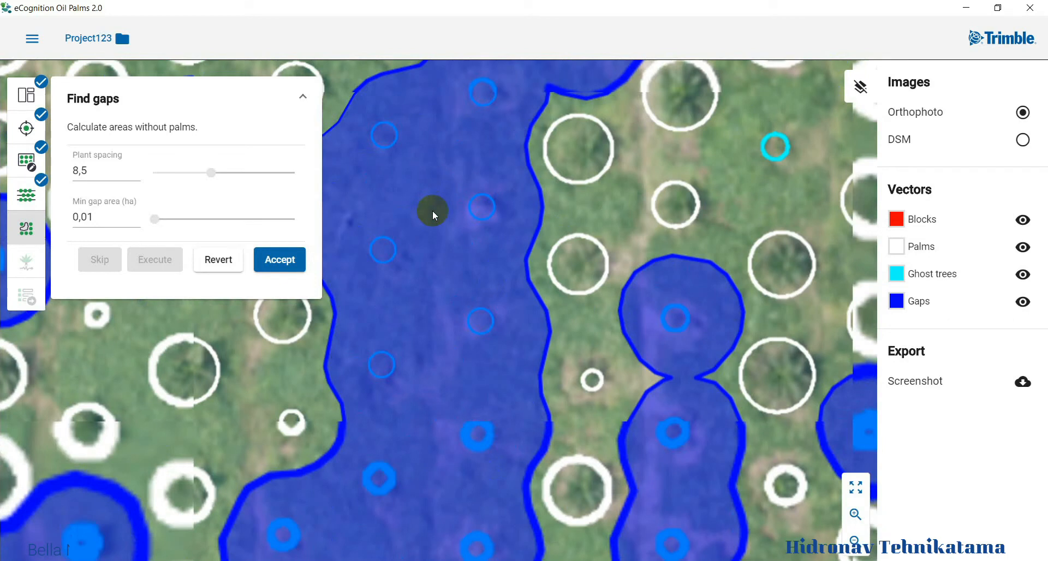
{"action": "mouse_move", "coordinate": [433, 211]}
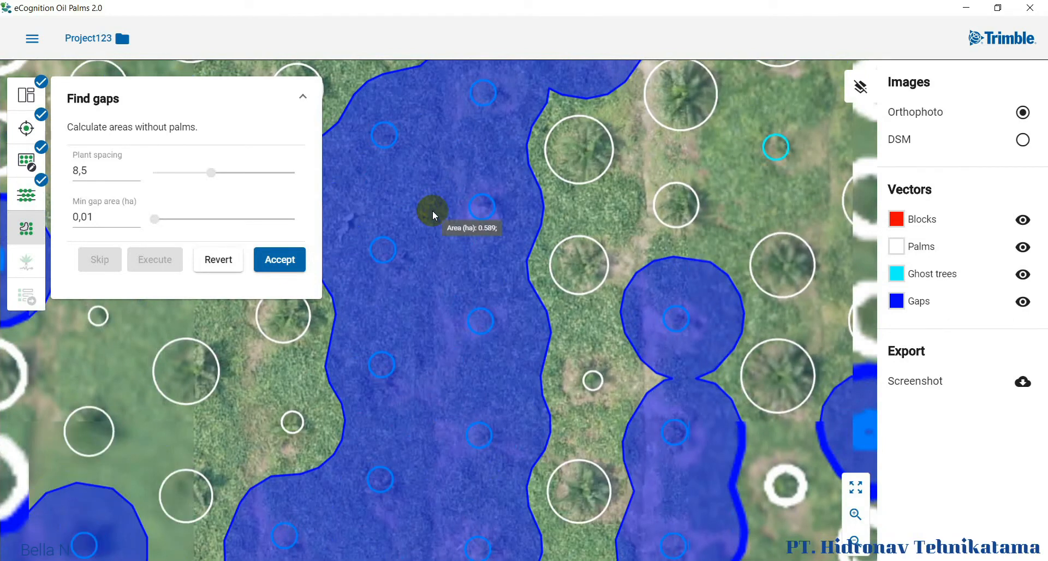
{"action": "left_click", "coordinate": [283, 264]}
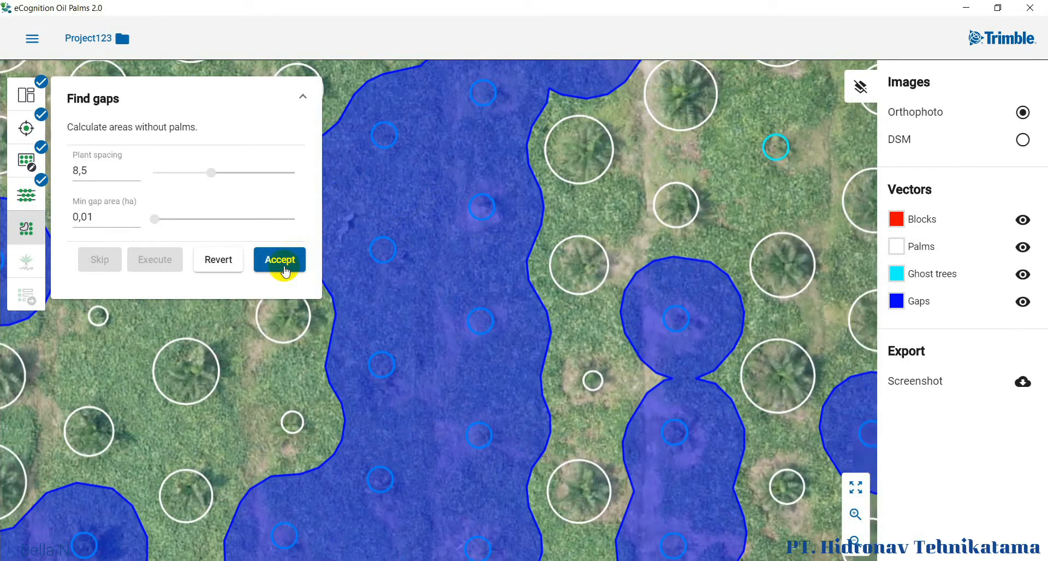
{"action": "scroll", "coordinate": [427, 321], "scroll_direction": "down", "scroll_amount": 3}
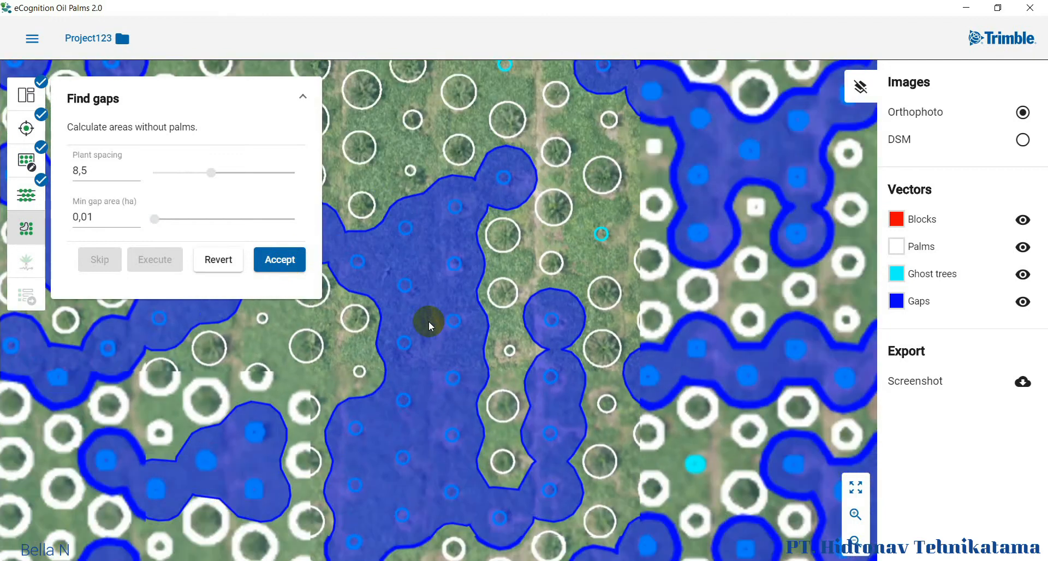
{"action": "scroll", "coordinate": [428, 321], "scroll_direction": "down", "scroll_amount": 1}
{"action": "scroll", "coordinate": [428, 321], "scroll_direction": "down", "scroll_amount": 2}
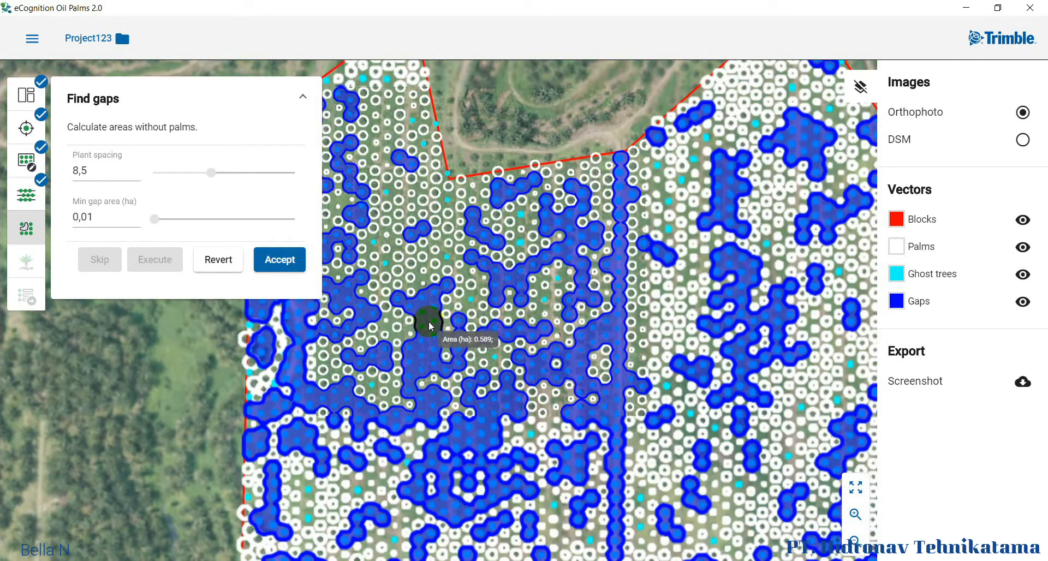
Hide the Palms and Ghost trees layers to check the gap polygons alone, and accept the gap results.
{"action": "left_click", "coordinate": [1034, 253]}
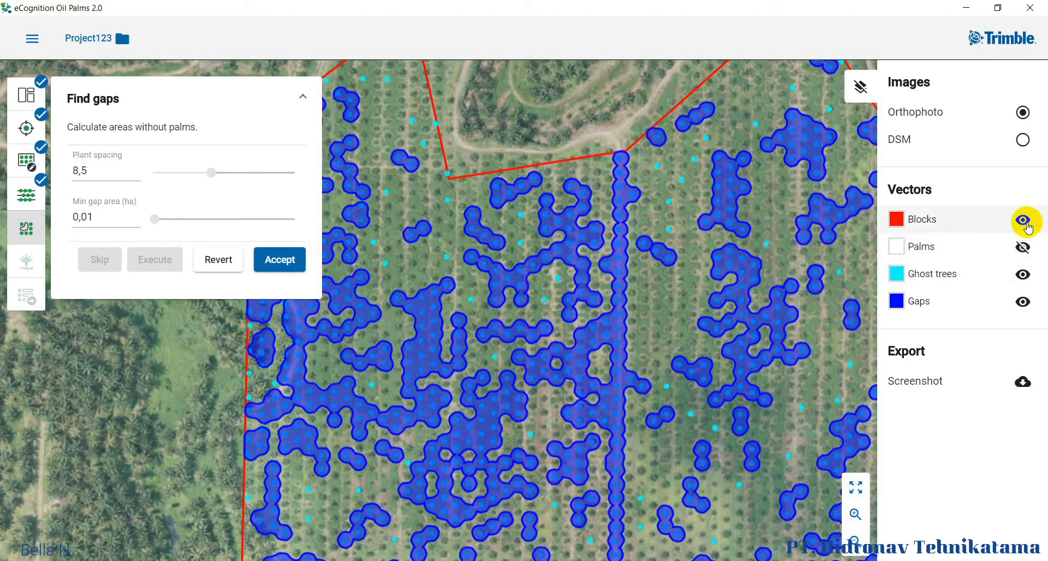
{"action": "left_click", "coordinate": [1029, 276]}
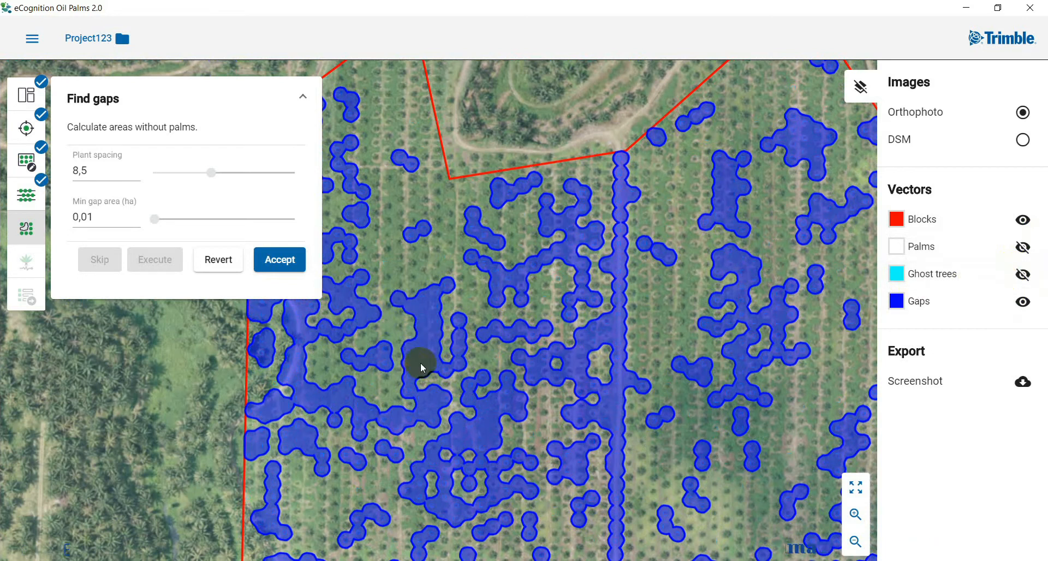
{"action": "scroll", "coordinate": [421, 363], "scroll_direction": "up", "scroll_amount": 5}
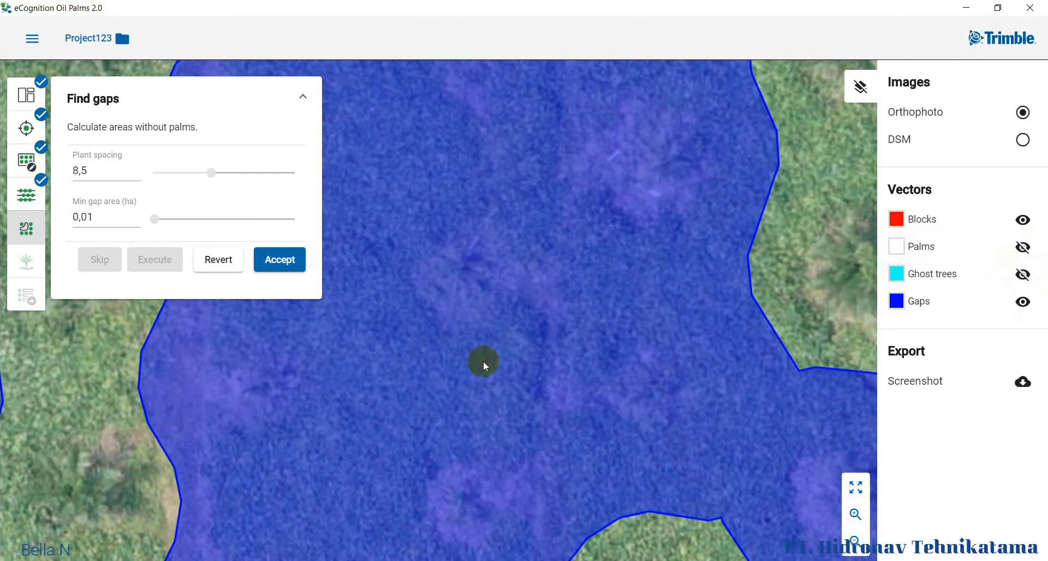
{"action": "scroll", "coordinate": [470, 365], "scroll_direction": "down", "scroll_amount": 4}
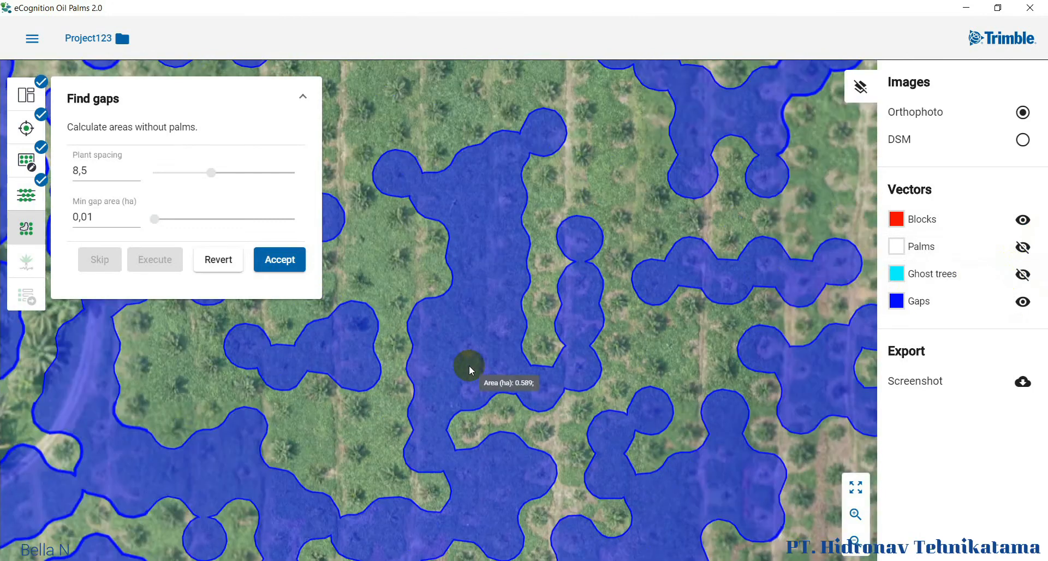
{"action": "scroll", "coordinate": [469, 365], "scroll_direction": "down", "scroll_amount": 6}
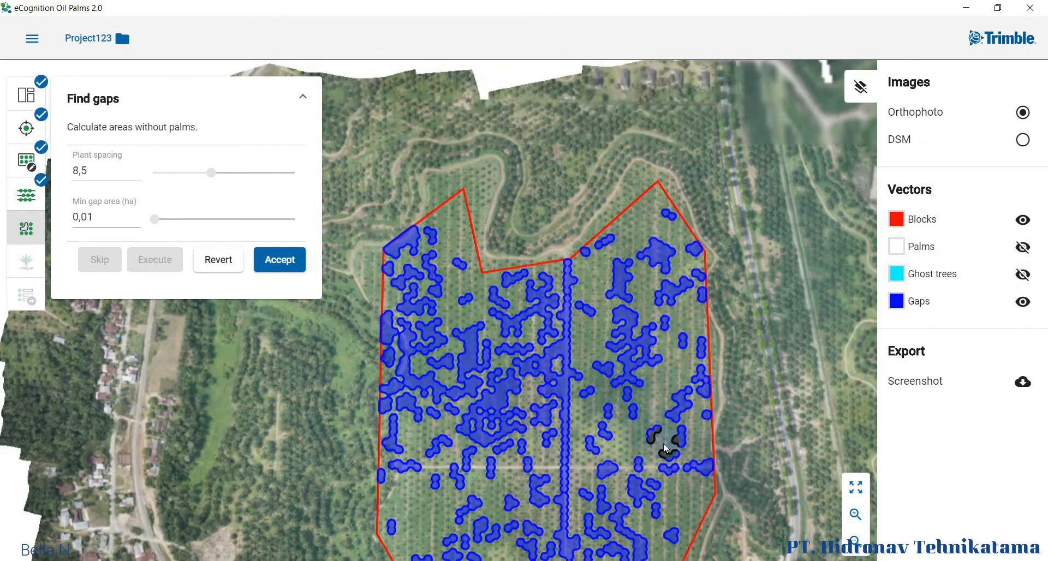
{"action": "left_click_drag", "start_coordinate": [663, 443], "coordinate": [644, 264]}
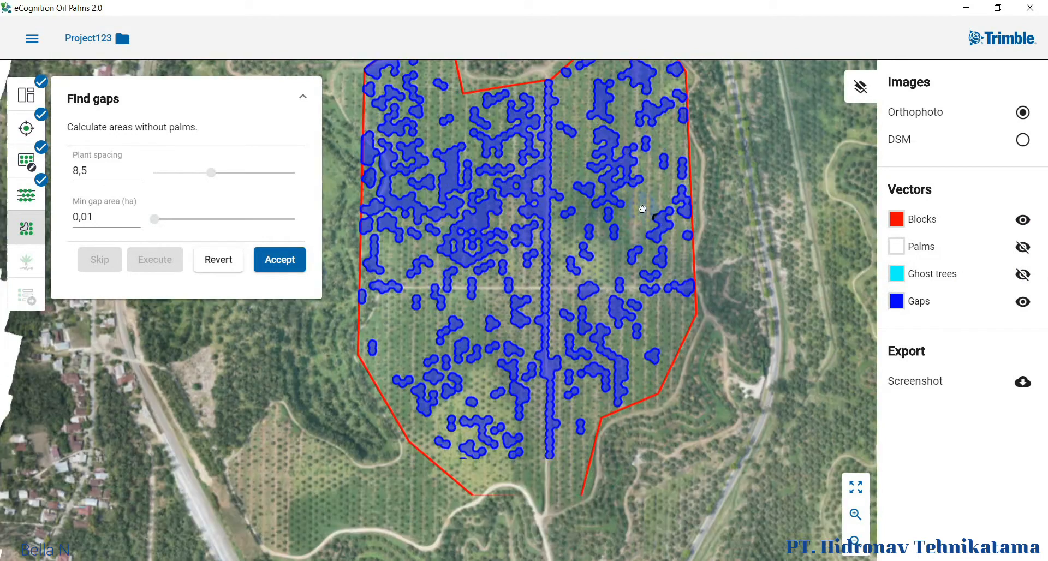
{"action": "left_click", "coordinate": [290, 258]}
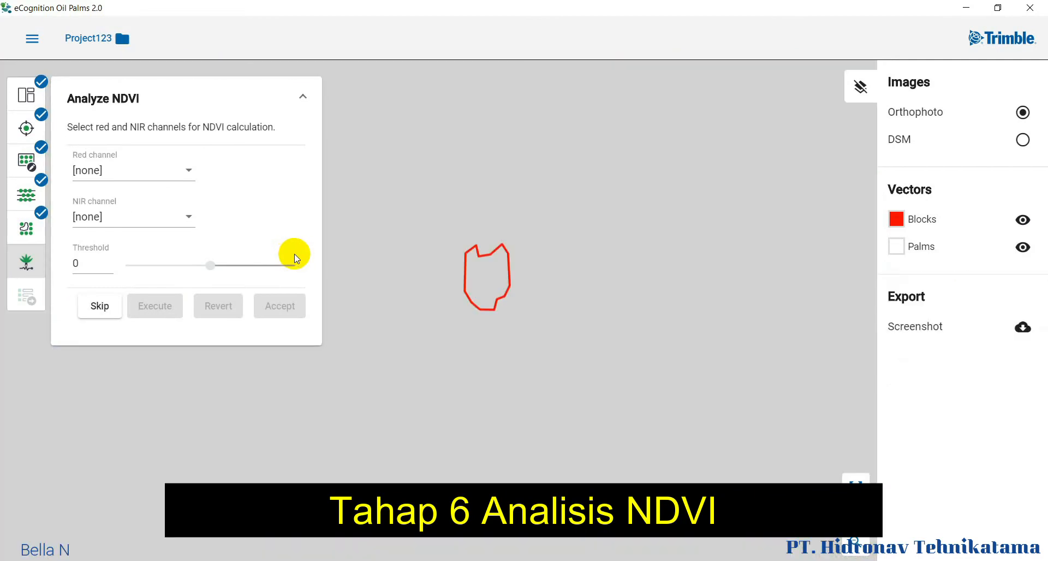
Look at the red and NIR channel choices for the NDVI analysis, leave both at [none], and skip the analysis.
{"action": "scroll", "coordinate": [475, 281], "scroll_direction": "up", "scroll_amount": 5}
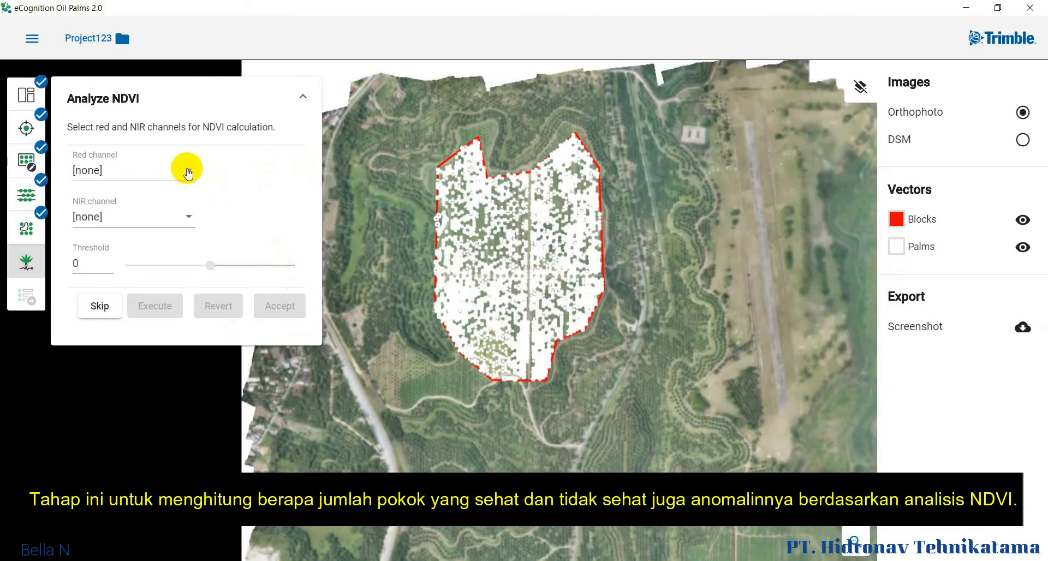
{"action": "left_click", "coordinate": [188, 171]}
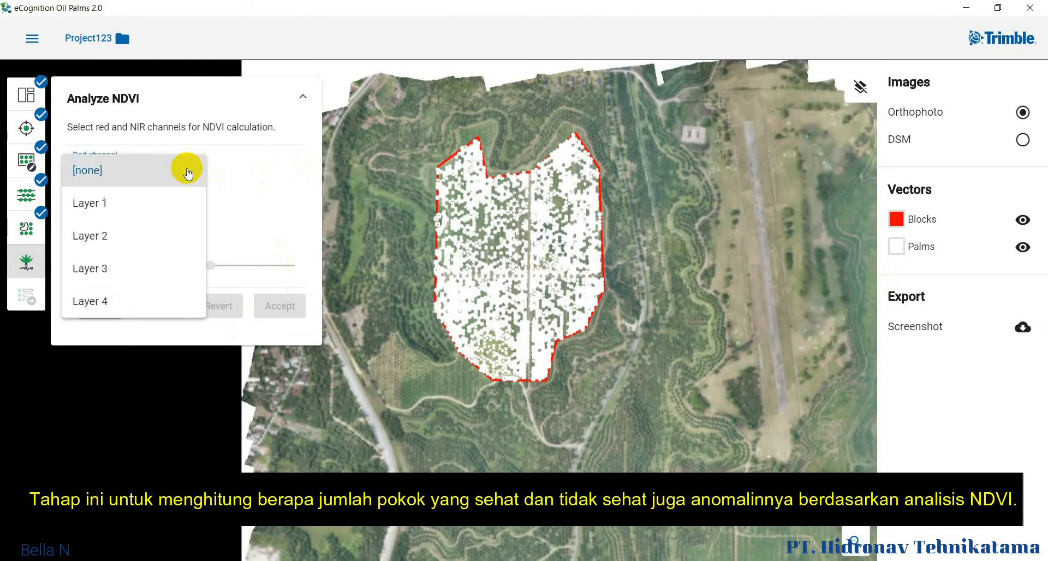
{"action": "left_click", "coordinate": [273, 173]}
{"action": "left_click", "coordinate": [195, 214]}
{"action": "left_click", "coordinate": [260, 199]}
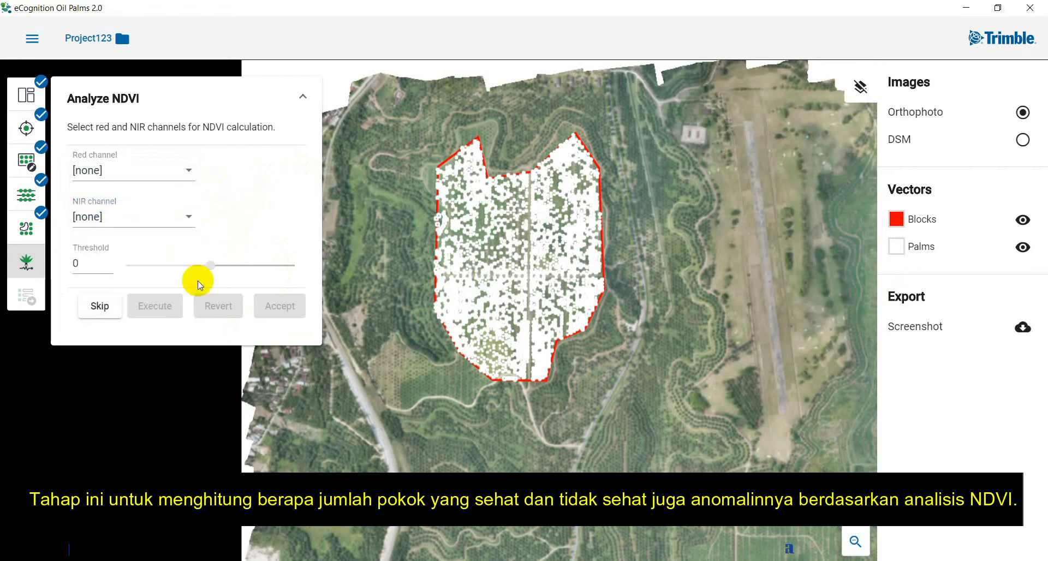
{"action": "left_click", "coordinate": [101, 307]}
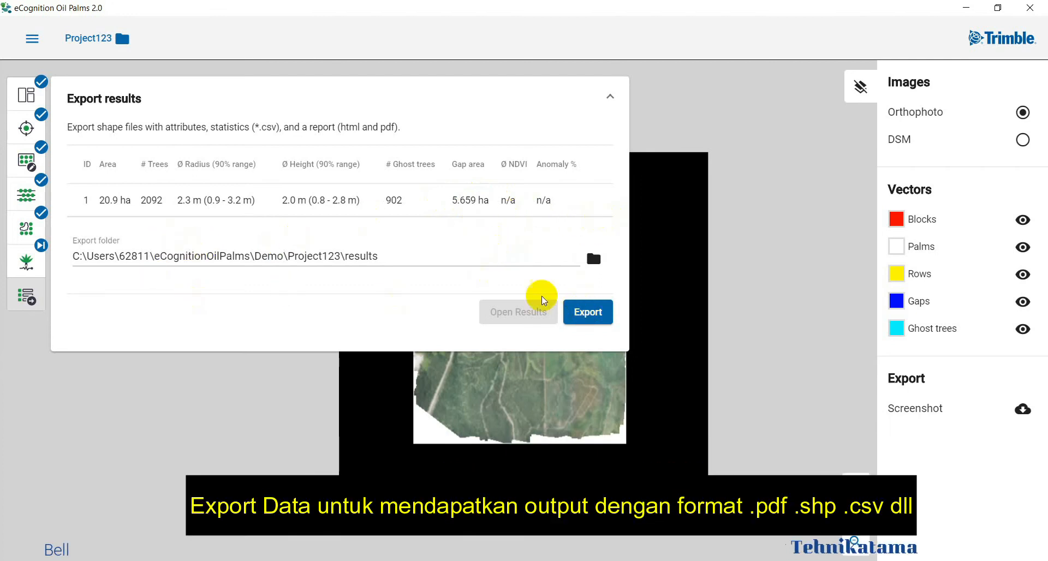
Export the results to the project's results folder and open that folder.
{"action": "left_click", "coordinate": [600, 312]}
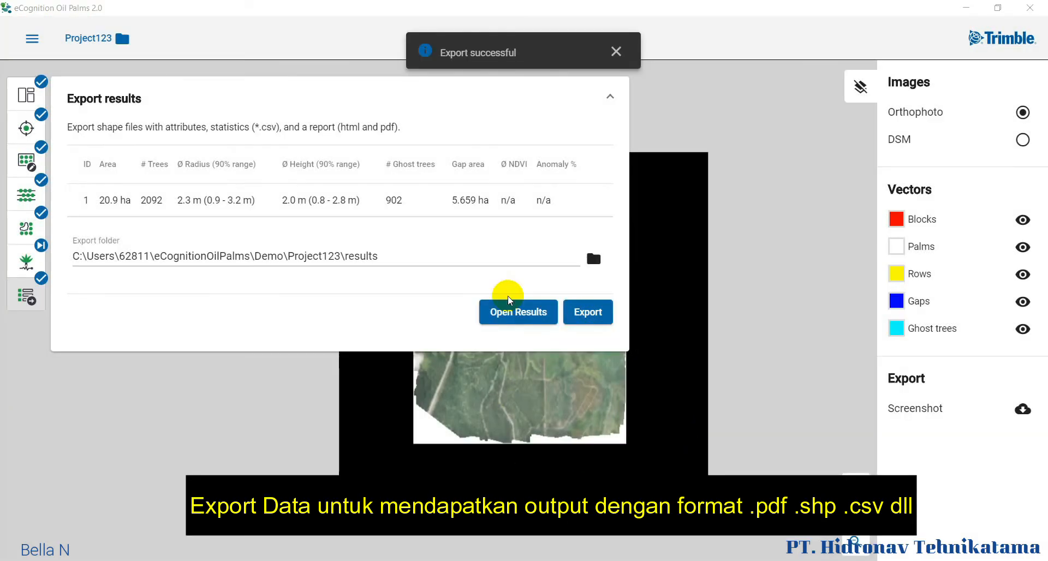
{"action": "left_click", "coordinate": [506, 314]}
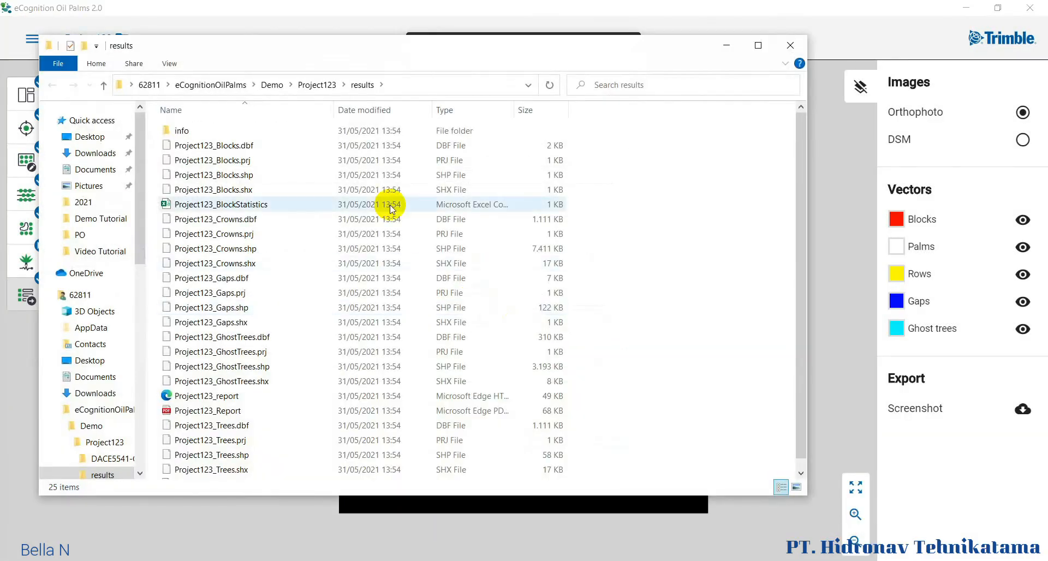
Open the exported PDF report Project123_Report from the results folder and close it again.
{"action": "scroll", "coordinate": [386, 204], "scroll_direction": "down", "scroll_amount": 1}
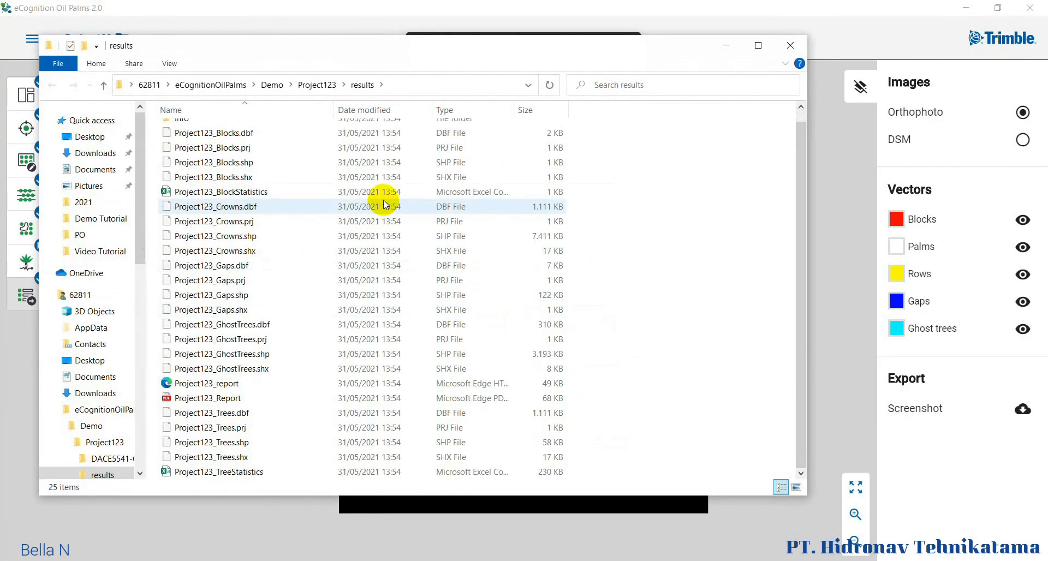
{"action": "double_click", "coordinate": [242, 400]}
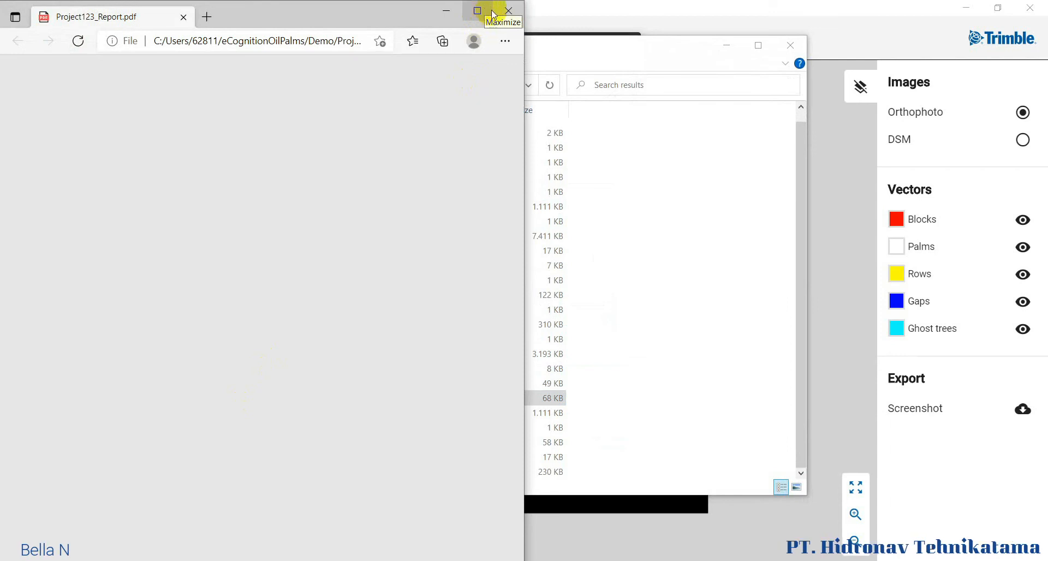
{"action": "left_click", "coordinate": [509, 12]}
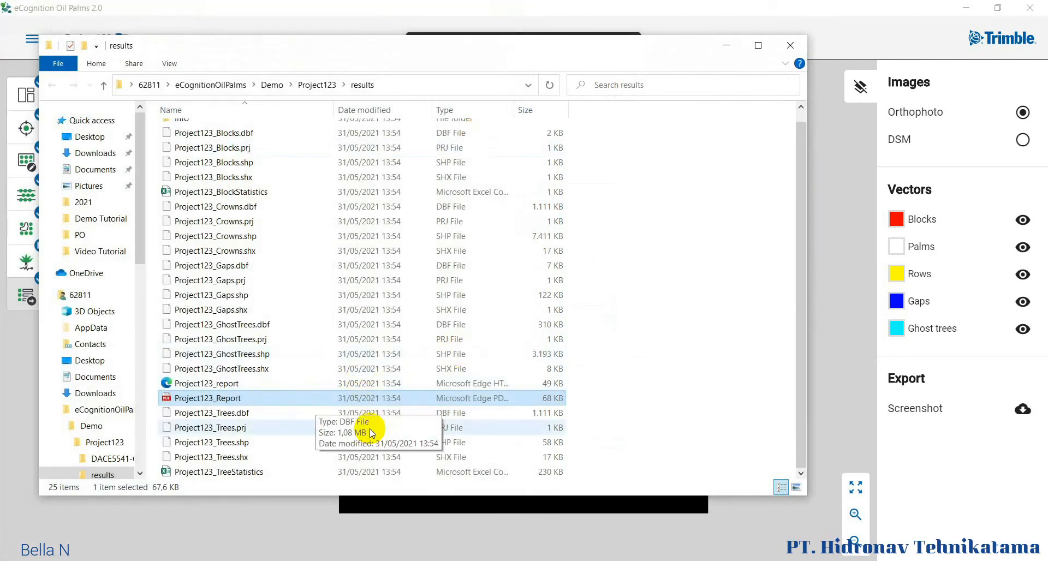
Open the PDF report Project123_Report with Nitro Pro and dismiss the default PDF viewer prompt.
{"action": "right_click", "coordinate": [208, 403]}
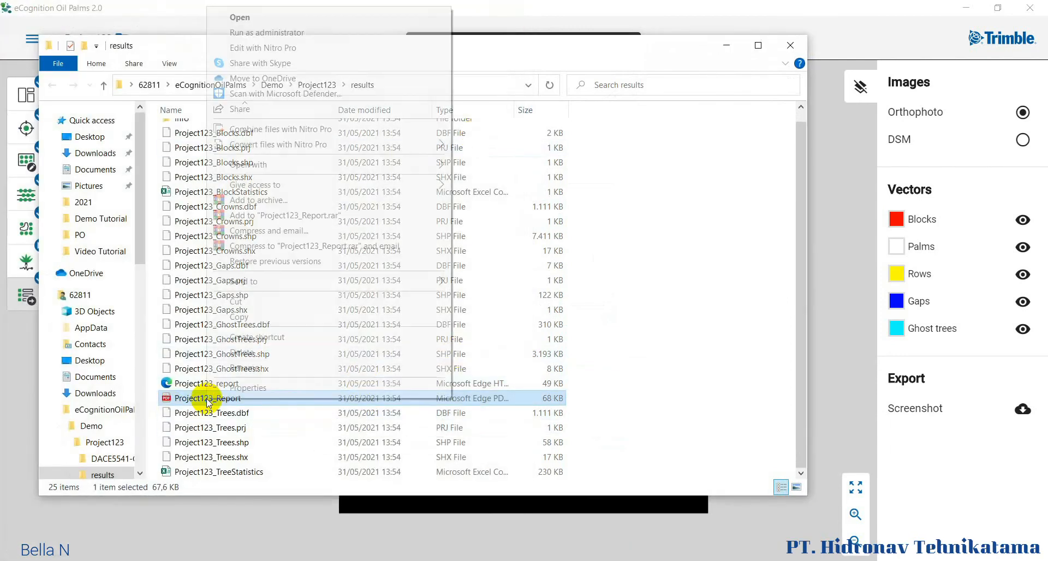
{"action": "mouse_move", "coordinate": [404, 168]}
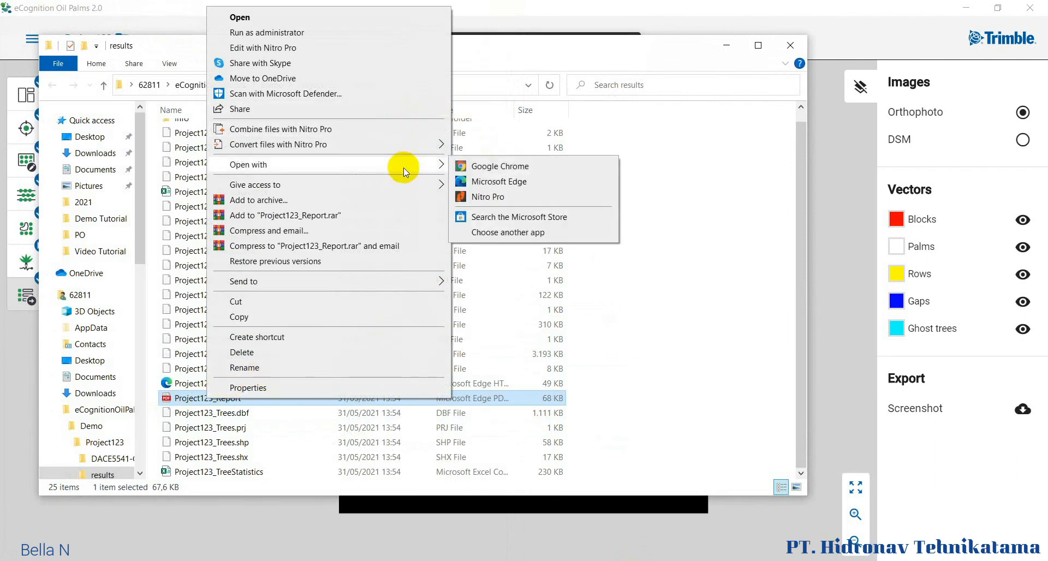
{"action": "left_click", "coordinate": [476, 202]}
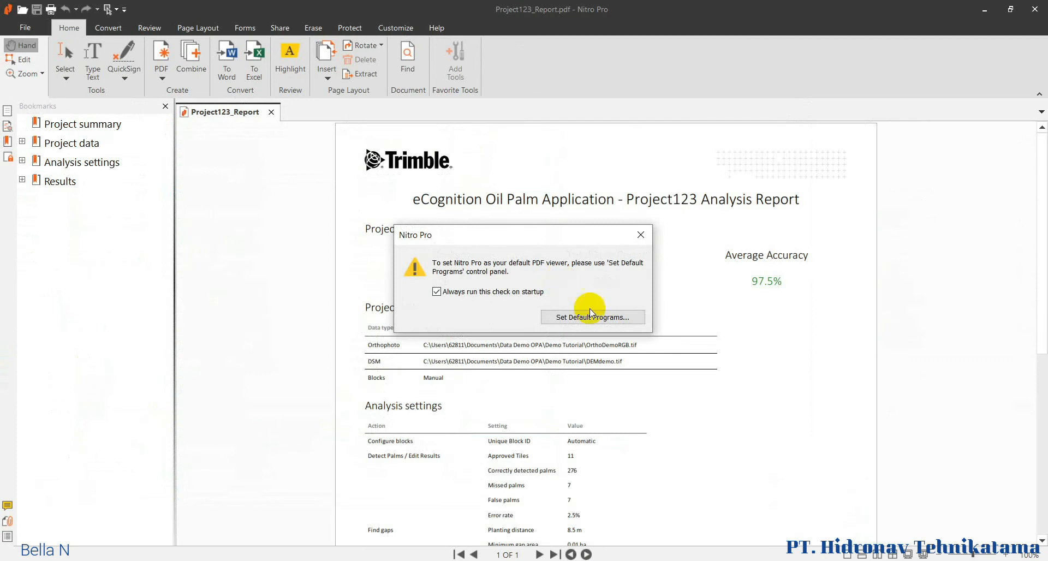
{"action": "left_click", "coordinate": [641, 235]}
Read through the report's project summary, project data, analysis settings and per-block results table, enlarging the page to 150%.
{"action": "scroll", "coordinate": [721, 314], "scroll_direction": "down", "scroll_amount": 3}
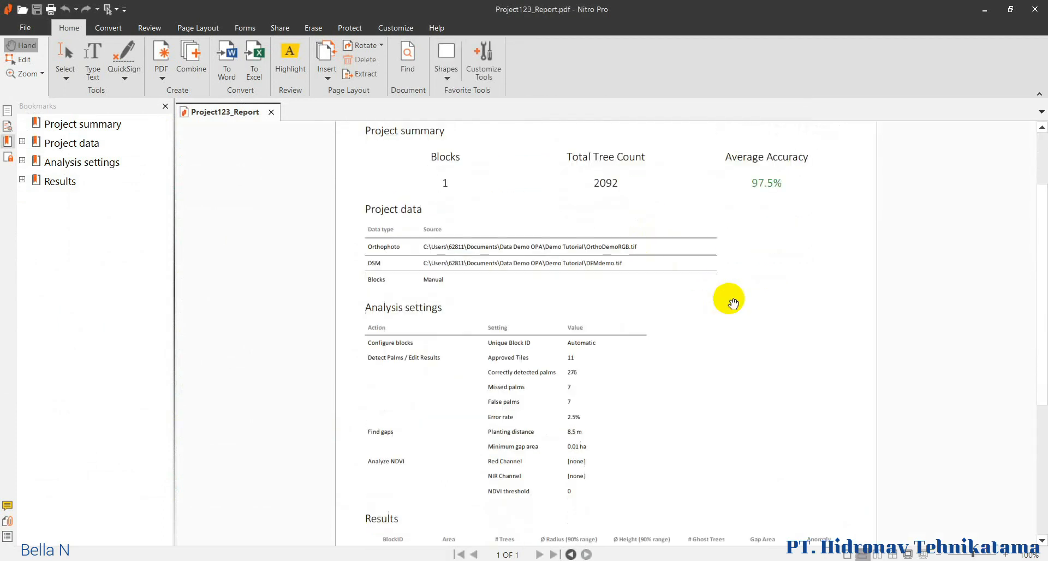
{"action": "scroll", "coordinate": [702, 362], "scroll_direction": "up", "scroll_amount": 2}
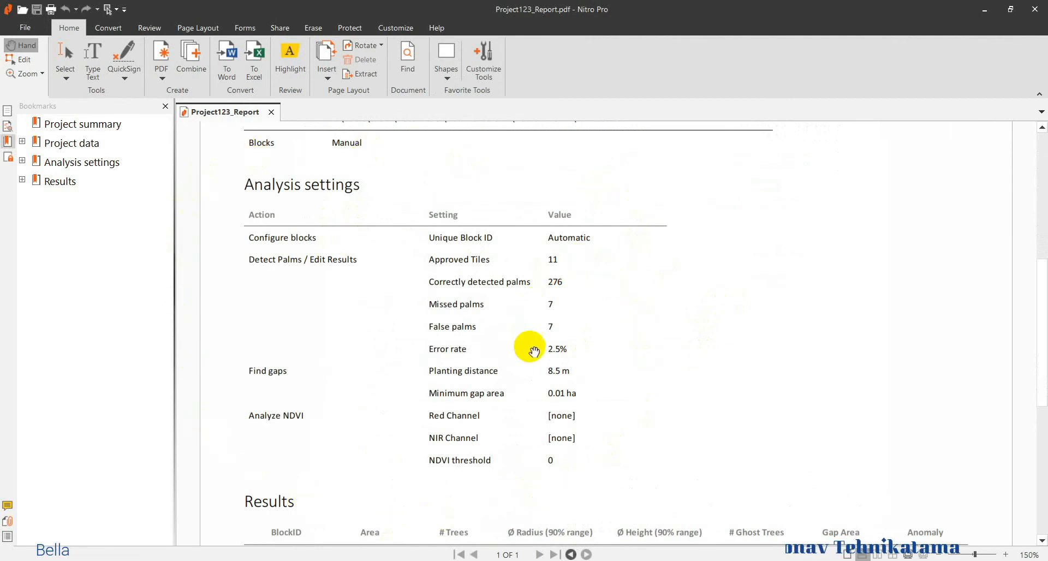
{"action": "scroll", "coordinate": [585, 434], "scroll_direction": "down", "scroll_amount": 1}
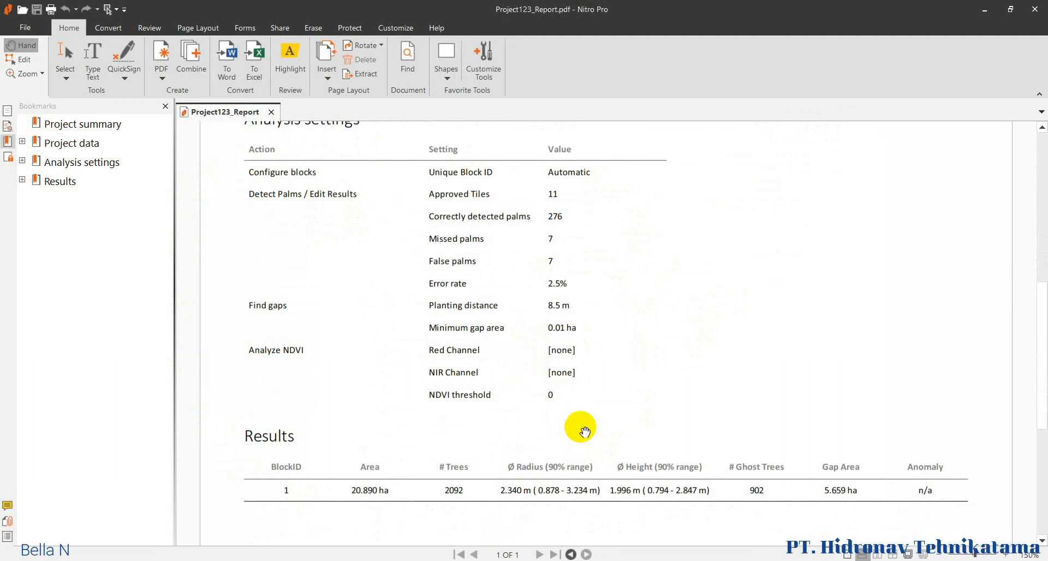
{"action": "scroll", "coordinate": [585, 409], "scroll_direction": "down", "scroll_amount": 1}
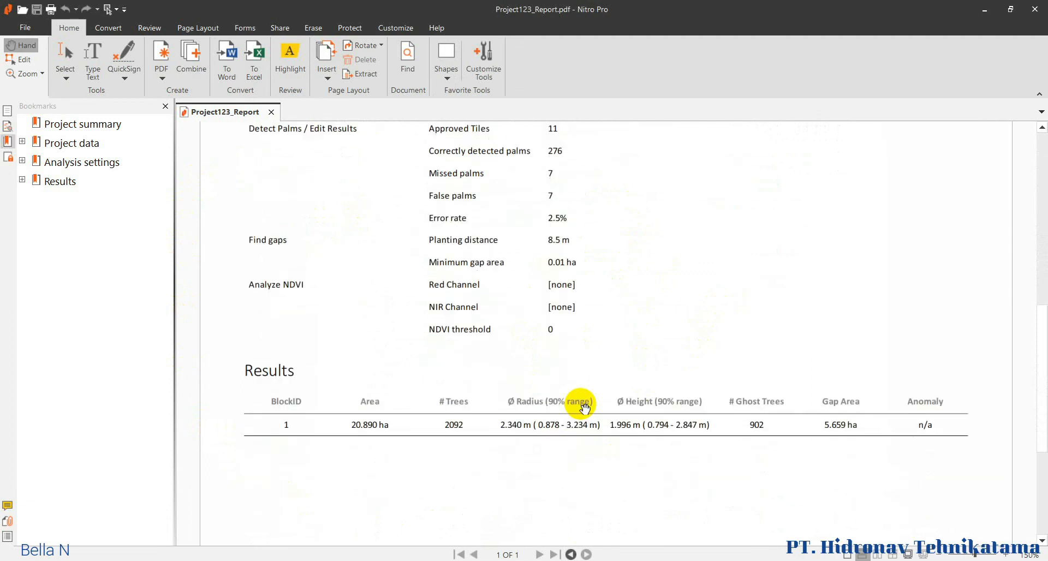
{"action": "scroll", "coordinate": [584, 408], "scroll_direction": "down", "scroll_amount": 1}
{"action": "scroll", "coordinate": [585, 408], "scroll_direction": "up", "scroll_amount": 1}
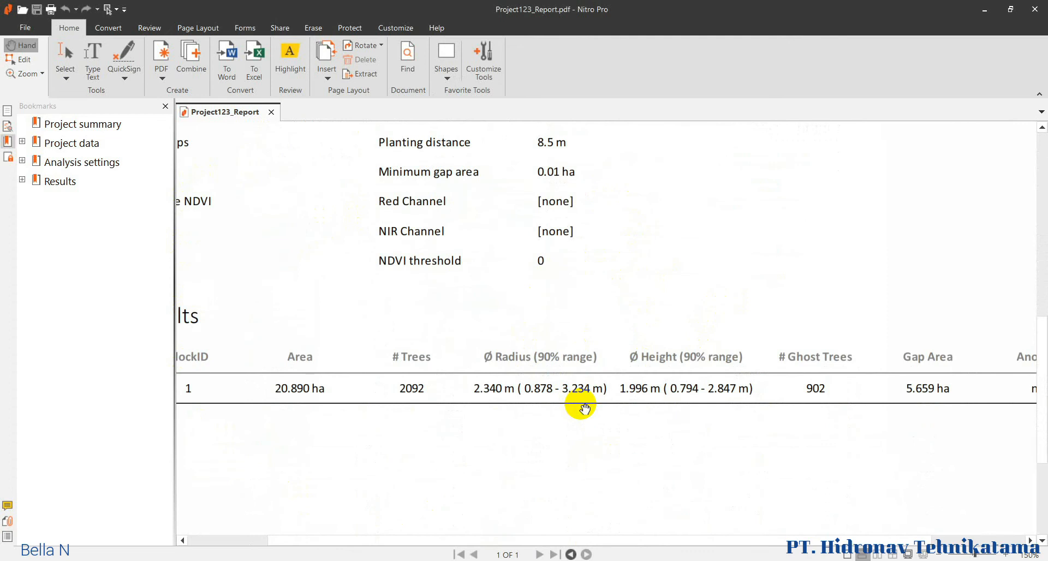
{"action": "scroll", "coordinate": [585, 408], "scroll_direction": "down", "scroll_amount": 1}
{"action": "scroll", "coordinate": [584, 408], "scroll_direction": "down", "scroll_amount": 3}
{"action": "scroll", "coordinate": [584, 408], "scroll_direction": "up", "scroll_amount": 5}
{"action": "scroll", "coordinate": [584, 409], "scroll_direction": "up", "scroll_amount": 2}
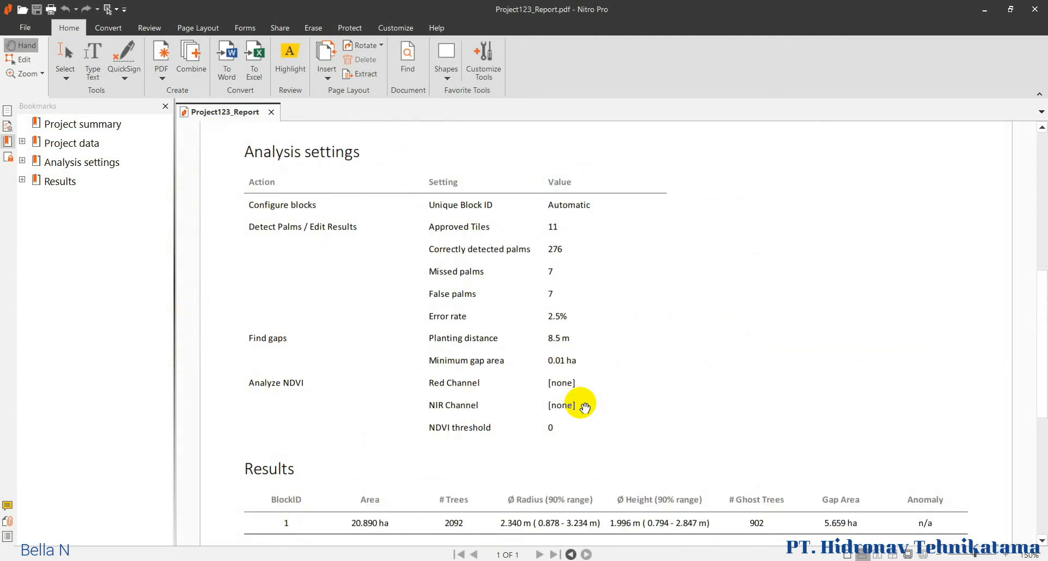
{"action": "scroll", "coordinate": [584, 407], "scroll_direction": "up", "scroll_amount": 10}
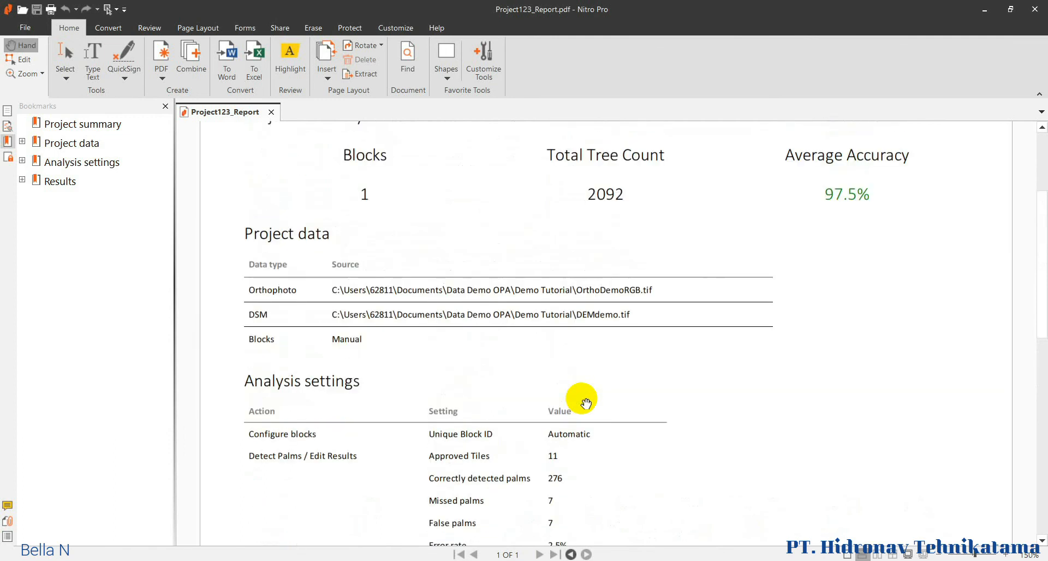
Return to the results folder, look over the exported Gaps, Crowns, GhostTrees and Trees shapefile components, and minimise the folder window.
{"action": "scroll", "coordinate": [585, 403], "scroll_direction": "up", "scroll_amount": 2}
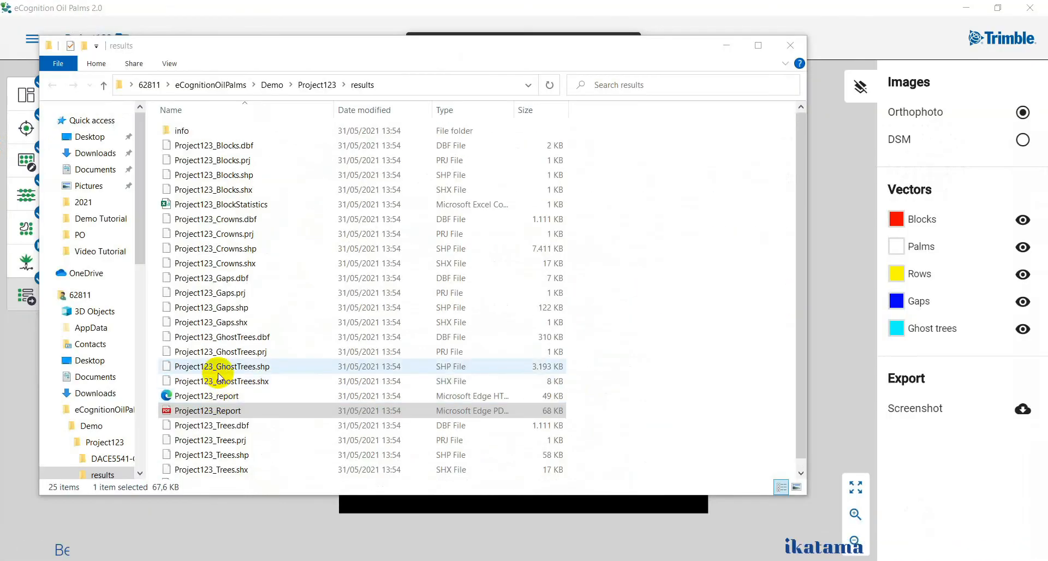
{"action": "left_click", "coordinate": [244, 309]}
{"action": "left_click", "coordinate": [263, 278]}
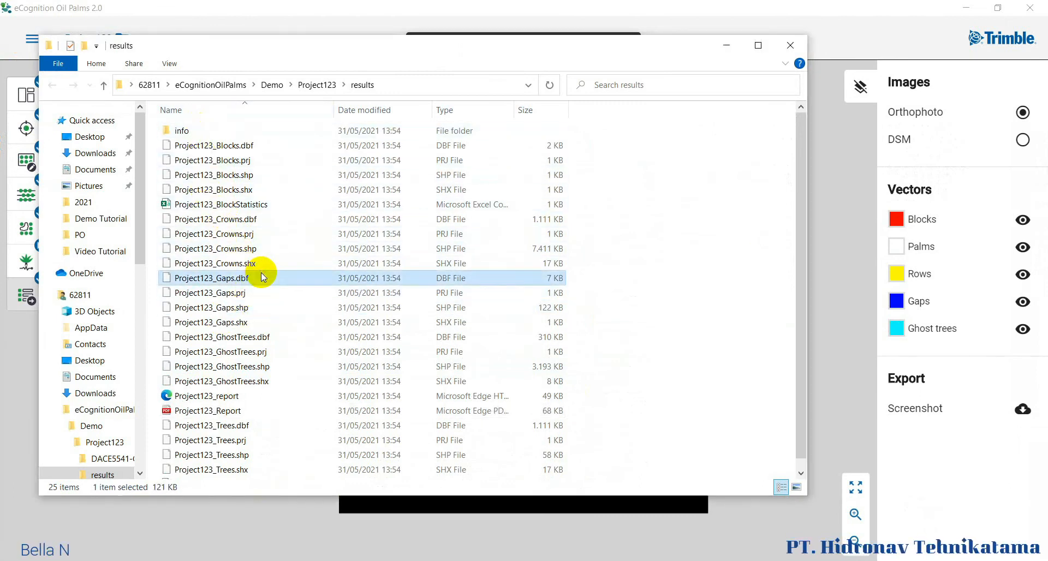
{"action": "left_click", "coordinate": [276, 218]}
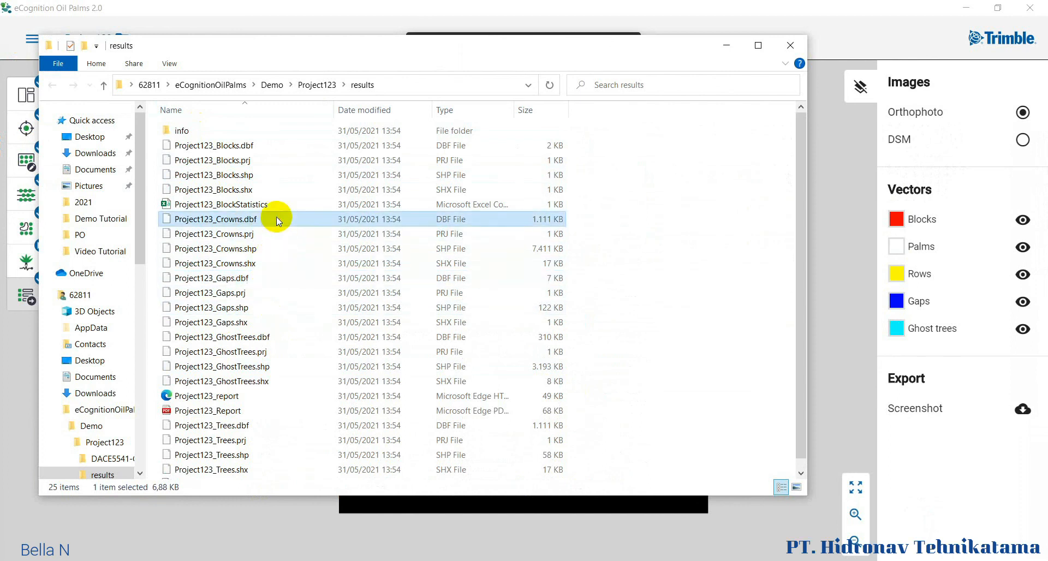
{"action": "left_click", "coordinate": [276, 337]}
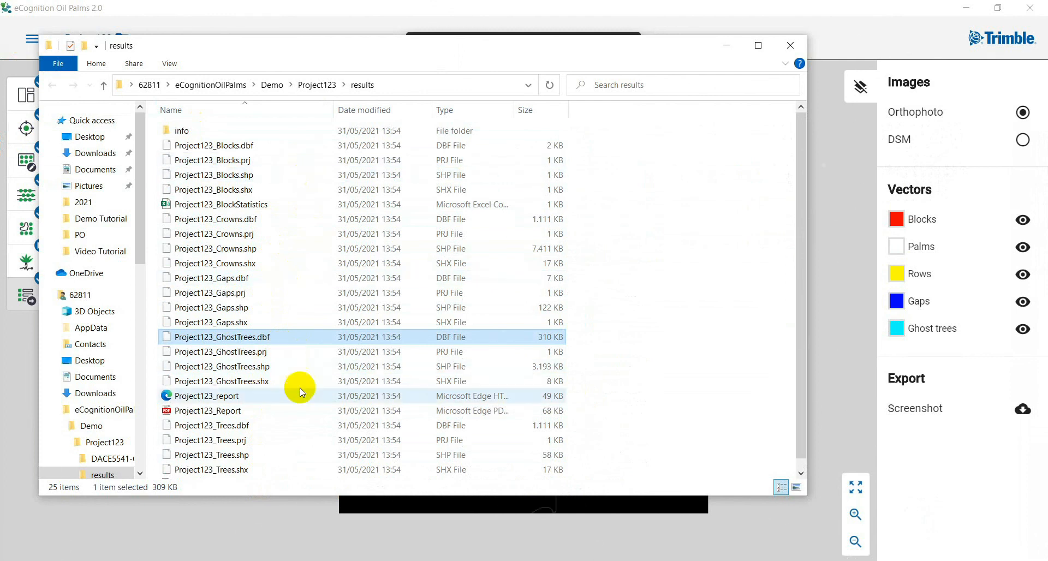
{"action": "left_click", "coordinate": [284, 423]}
{"action": "scroll", "coordinate": [283, 423], "scroll_direction": "down", "scroll_amount": 1}
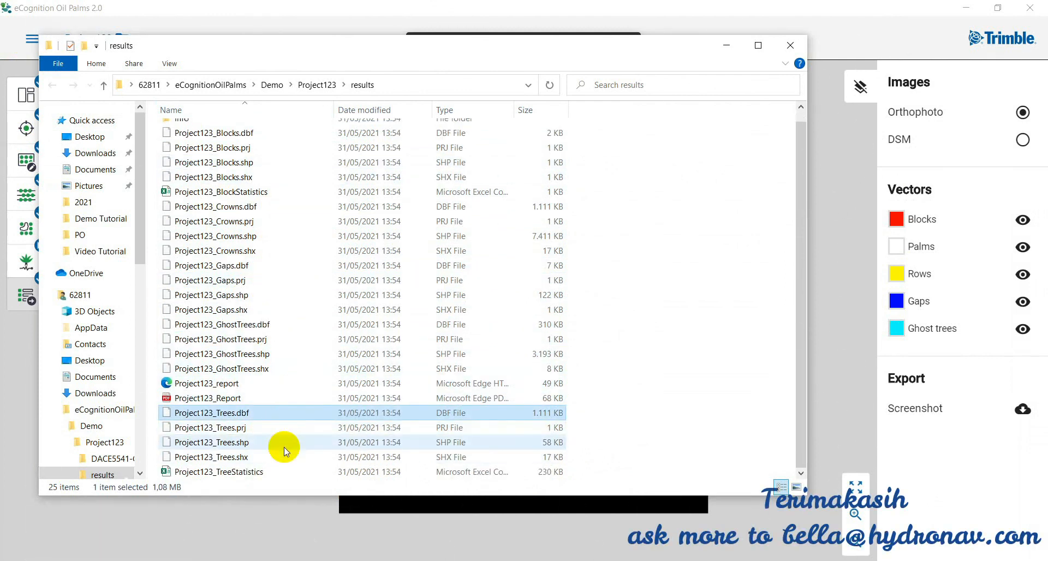
{"action": "left_click", "coordinate": [285, 440]}
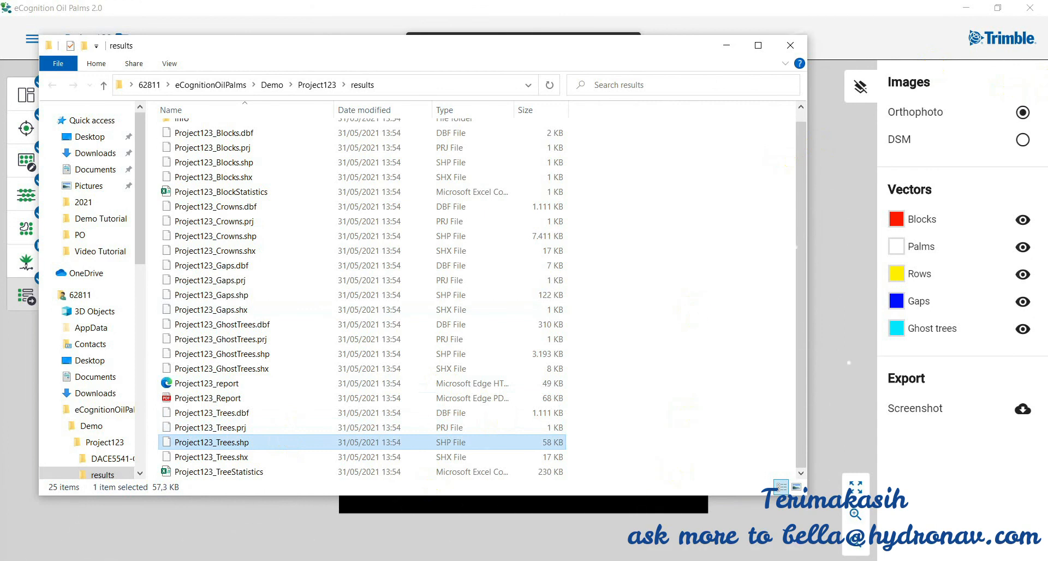
{"action": "left_click", "coordinate": [727, 46]}
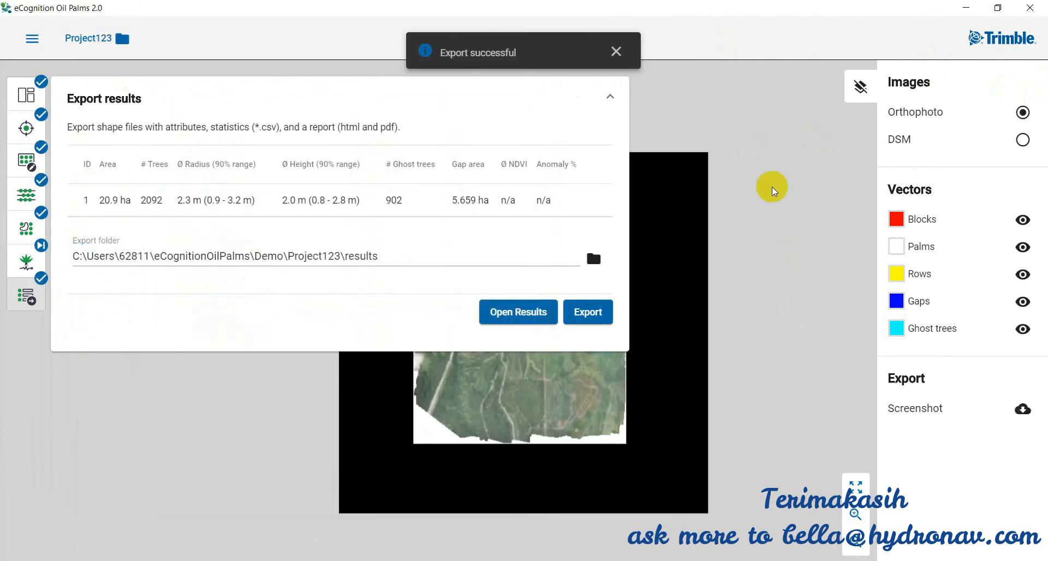